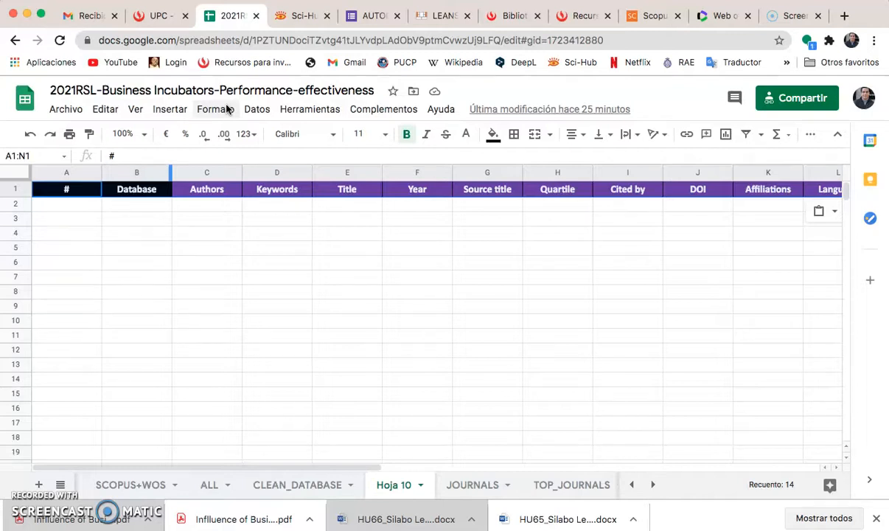
Step: Examine the header row of the Hoja 10 literature table, from the # column through the abstract column
{"action": "left_click", "coordinate": [65, 190]}
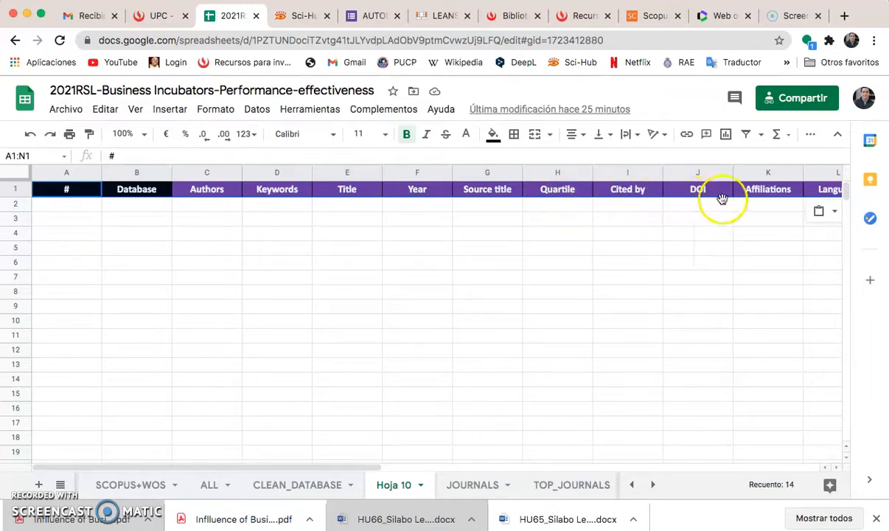
{"action": "left_click", "coordinate": [764, 190]}
{"action": "key", "text": "Right"}
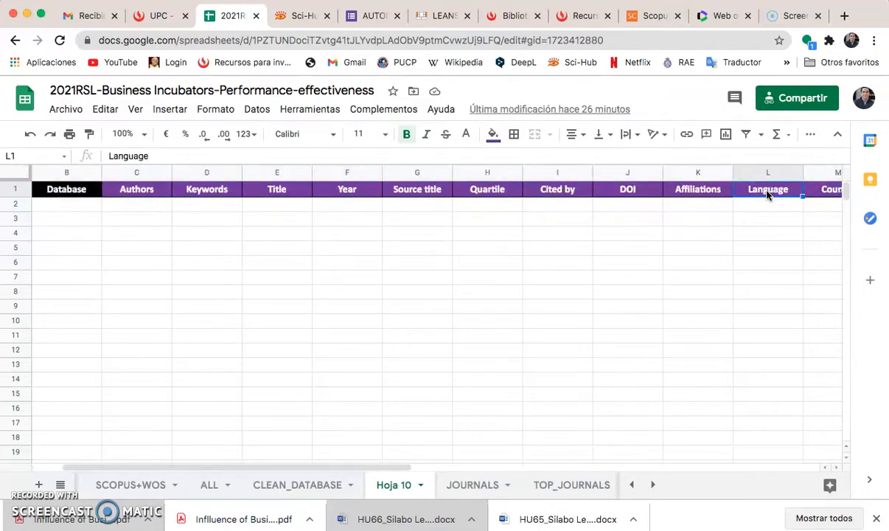
{"action": "key", "text": "Right"}
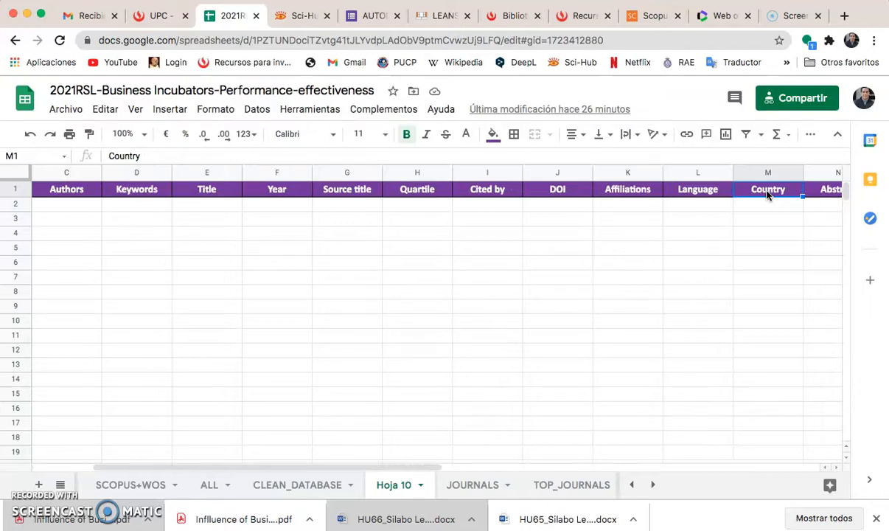
{"action": "key", "text": "Right"}
{"action": "key", "text": "Left"}
{"action": "key", "text": "Left"}
{"action": "key", "text": "Left"}
{"action": "key", "text": "Left"}
{"action": "key", "text": "Left"}
{"action": "key", "text": "Left"}
{"action": "key", "text": "Left"}
{"action": "key", "text": "Left"}
{"action": "key", "text": "Left"}
{"action": "key", "text": "Left"}
{"action": "key", "text": "Left"}
{"action": "key", "text": "Left"}
{"action": "key", "text": "Left"}
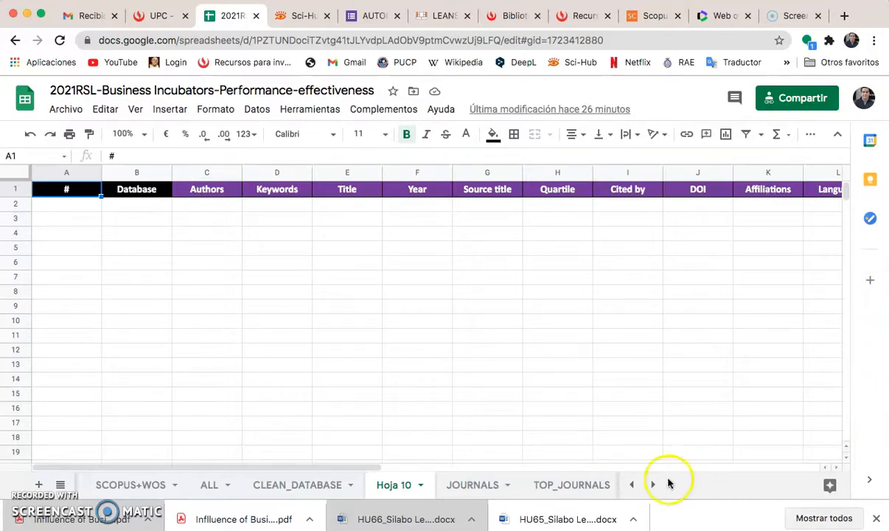
{"action": "left_click", "coordinate": [633, 486]}
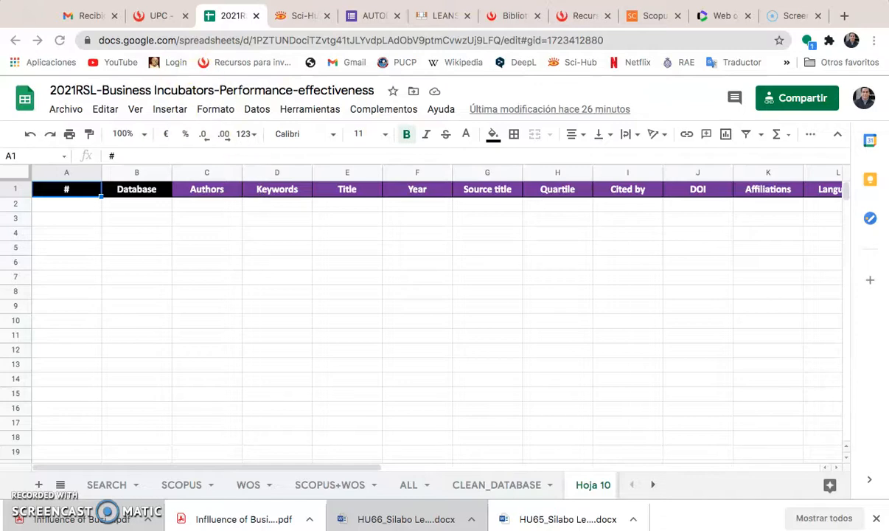
{"action": "left_click_drag", "start_coordinate": [179, 23], "coordinate": [179, 2]}
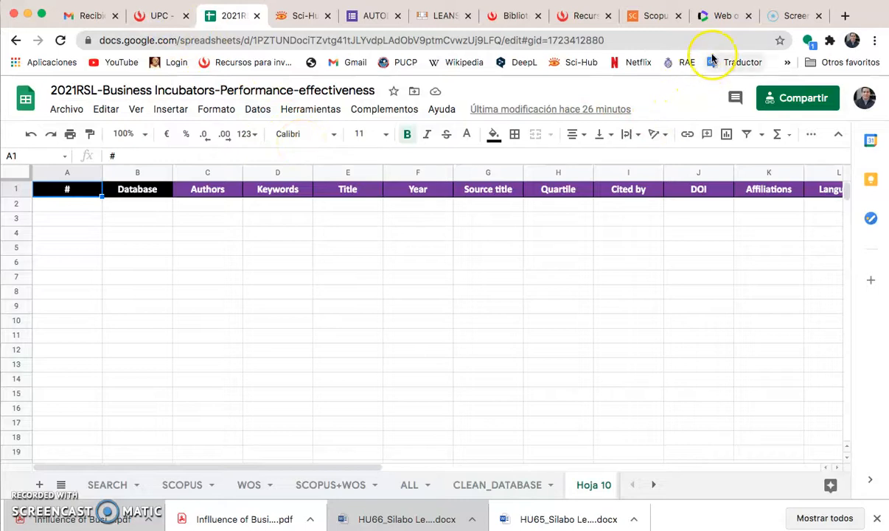
Step: Switch to Web of Science and enter "business incubators" in quotation marks as the first topic search term
{"action": "left_click", "coordinate": [712, 16]}
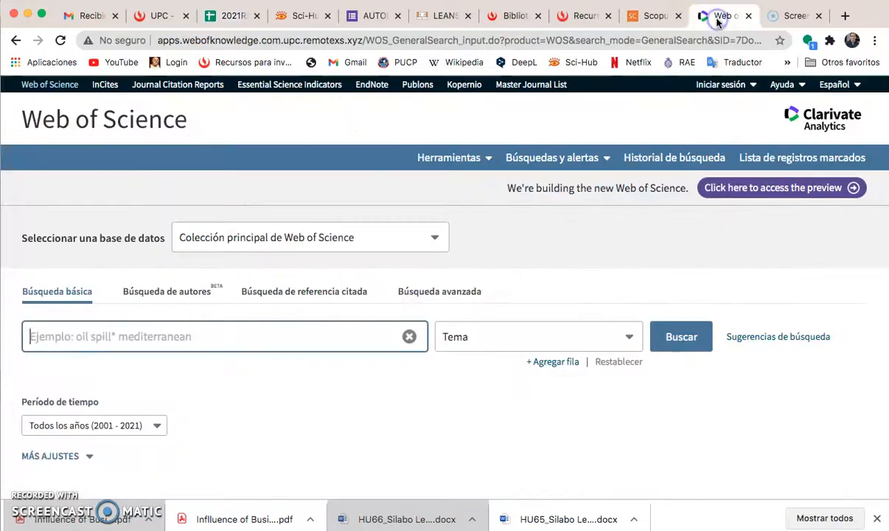
{"action": "left_click", "coordinate": [118, 337]}
{"action": "left_click", "coordinate": [122, 336]}
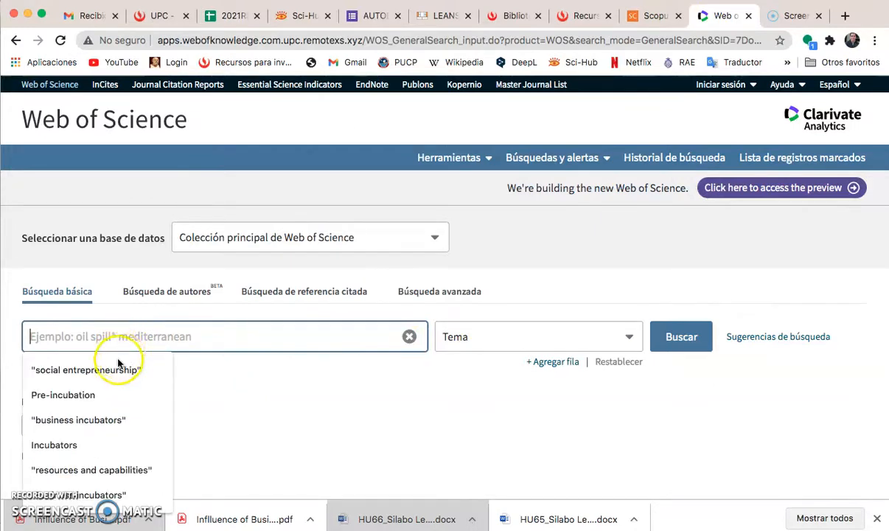
{"action": "left_click", "coordinate": [96, 422]}
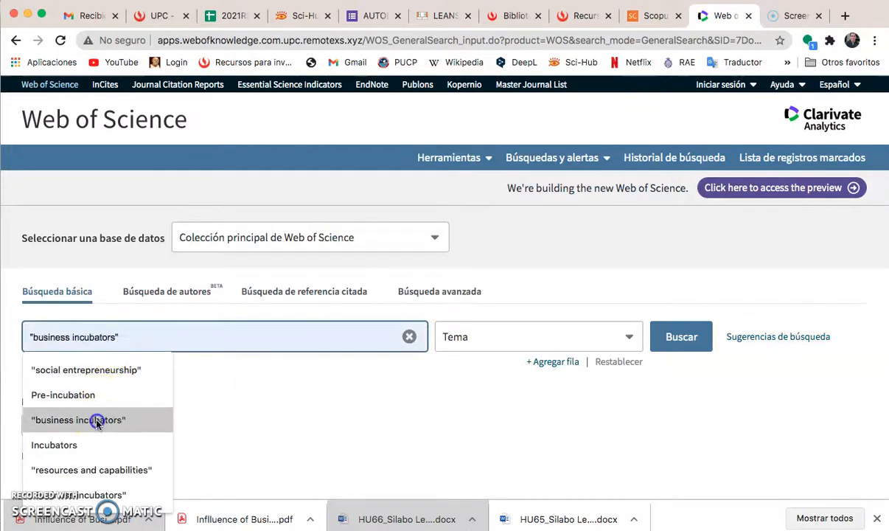
Step: Add a second search row joined by And, with Performance as its topic term
{"action": "left_click", "coordinate": [554, 362]}
{"action": "left_click", "coordinate": [116, 386]}
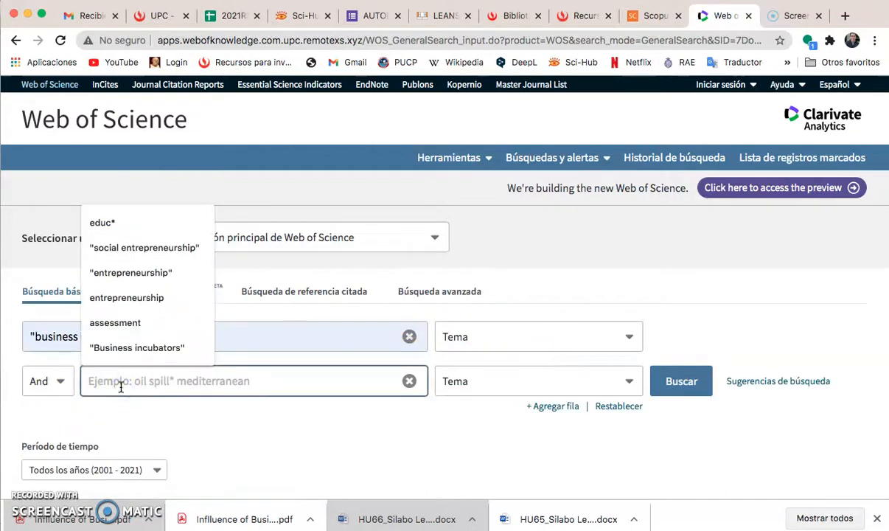
{"action": "type", "text": "Per"}
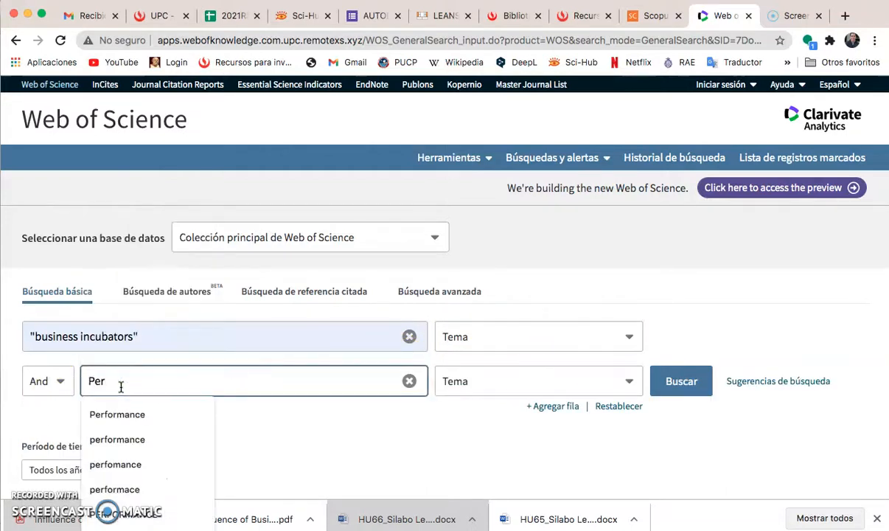
{"action": "left_click", "coordinate": [122, 439]}
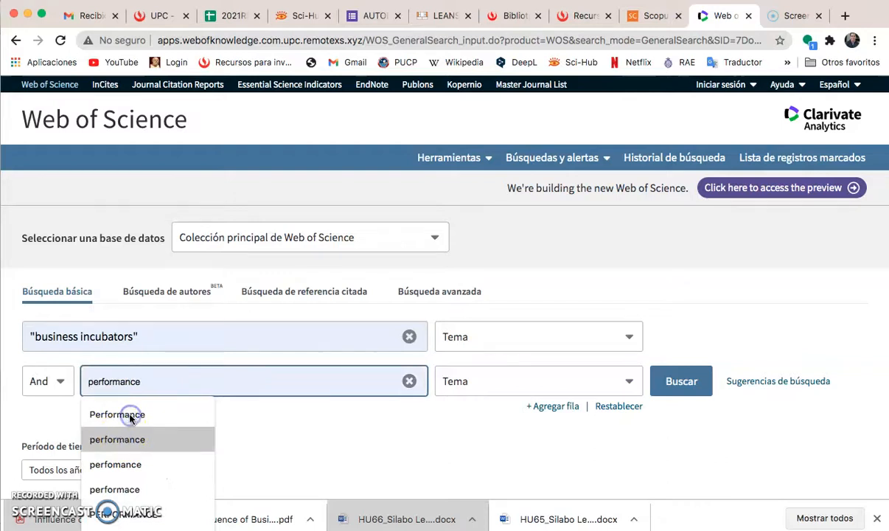
{"action": "left_click", "coordinate": [128, 416]}
Step: Add a third And row with effectiveness as its topic term and run the search
{"action": "left_click", "coordinate": [544, 407]}
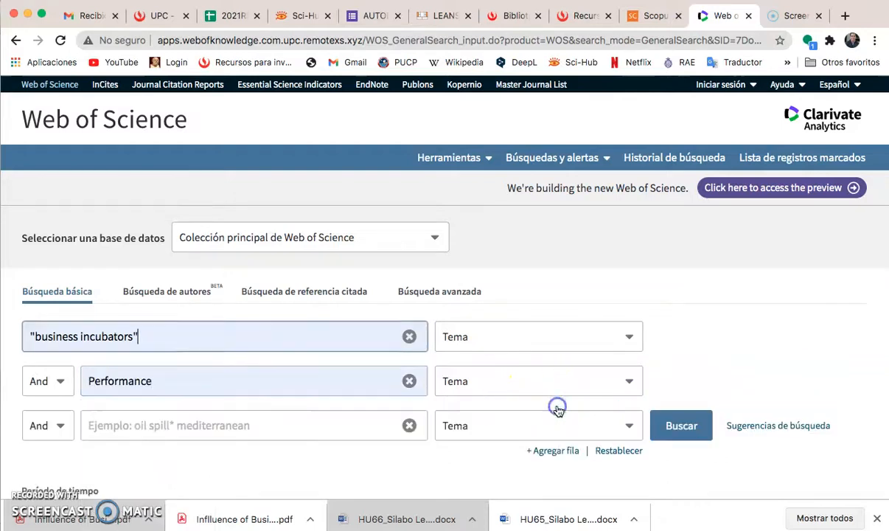
{"action": "left_click", "coordinate": [117, 426]}
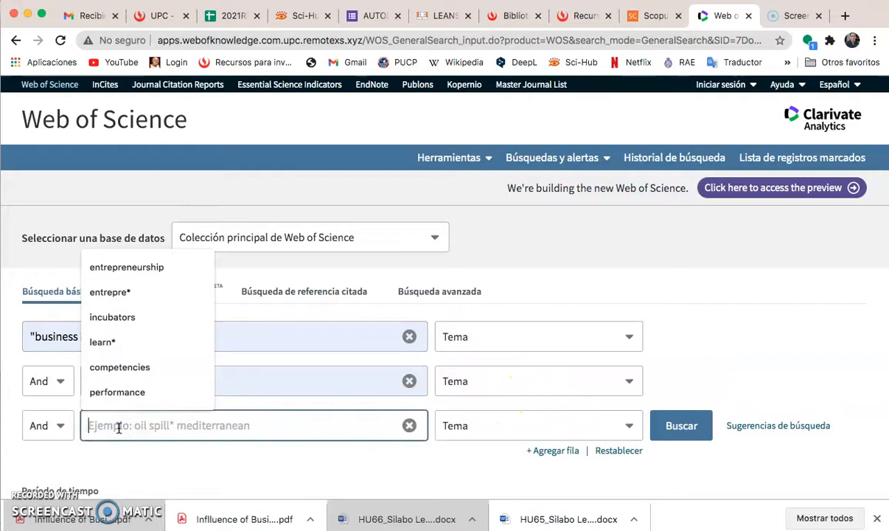
{"action": "type", "text": "Effe"}
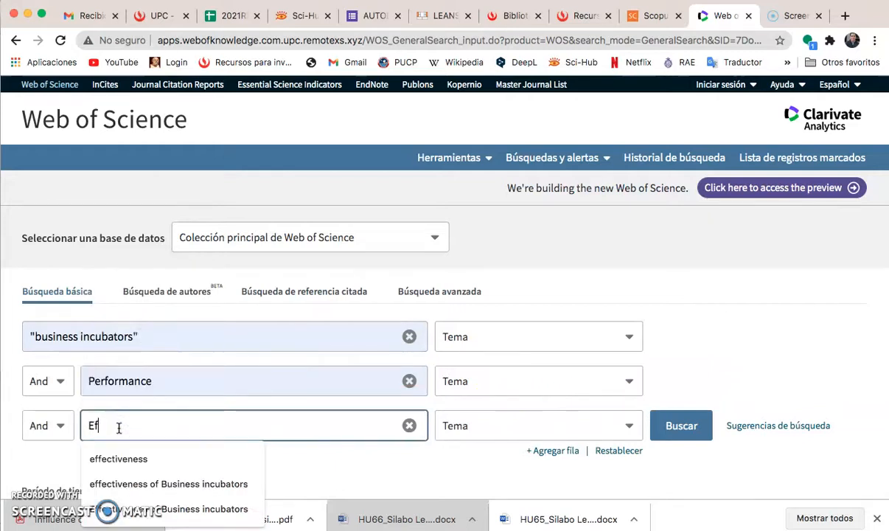
{"action": "left_click", "coordinate": [119, 459]}
{"action": "left_click", "coordinate": [682, 426]}
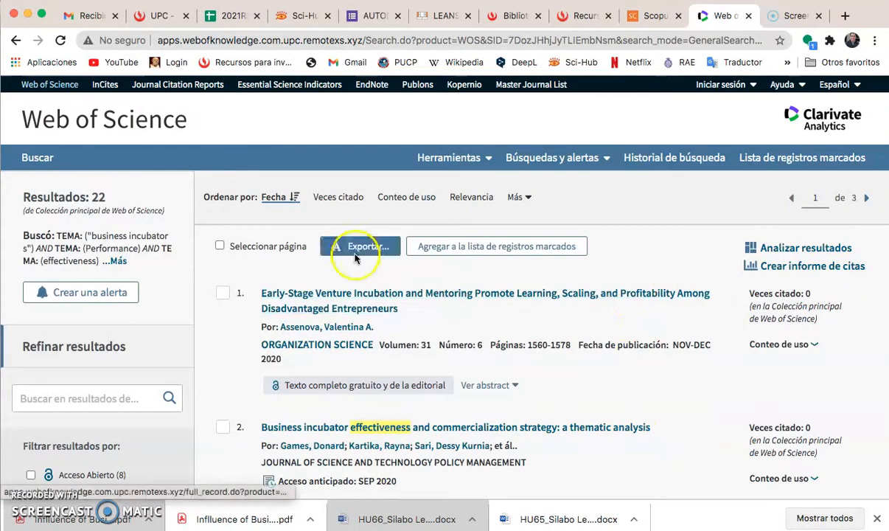
Step: Select all records on the first results page and sort the results by times cited
{"action": "left_click", "coordinate": [219, 246]}
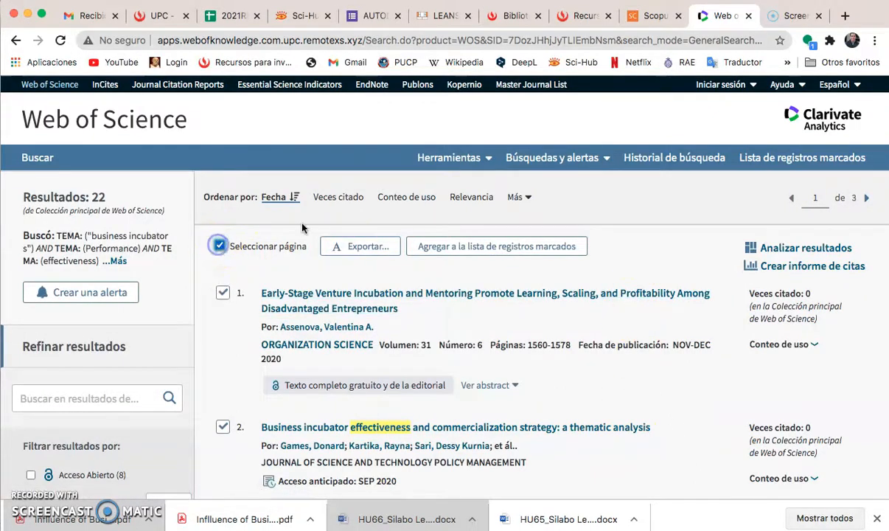
{"action": "left_click", "coordinate": [341, 198]}
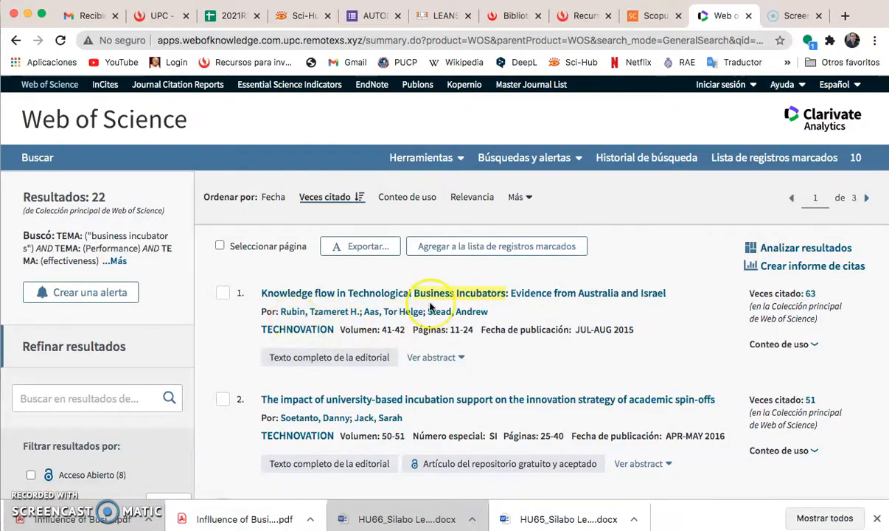
{"action": "scroll", "coordinate": [431, 306], "scroll_direction": "down", "scroll_amount": 5}
{"action": "scroll", "coordinate": [432, 308], "scroll_direction": "up", "scroll_amount": 2}
{"action": "scroll", "coordinate": [432, 308], "scroll_direction": "up", "scroll_amount": 3}
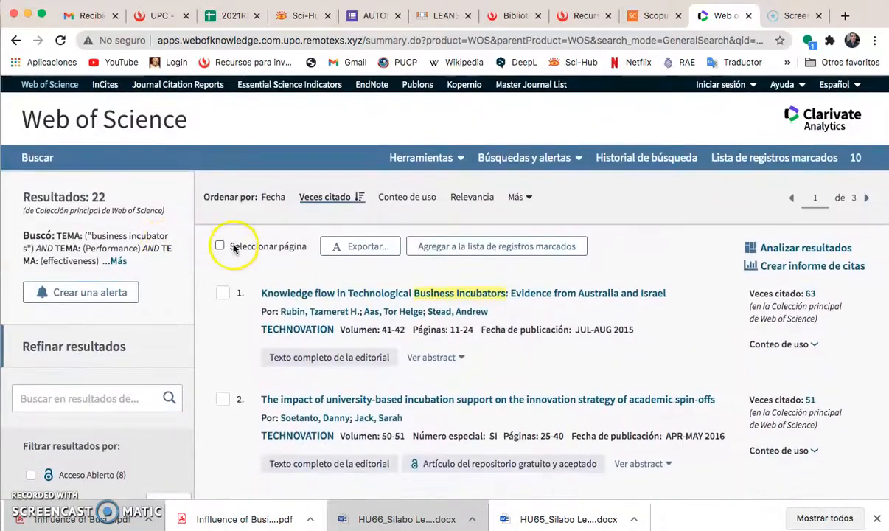
Step: Go through the result refinement filters and expand the list to show all filter categories
{"action": "scroll", "coordinate": [344, 347], "scroll_direction": "down", "scroll_amount": 1}
{"action": "scroll", "coordinate": [344, 347], "scroll_direction": "down", "scroll_amount": 3}
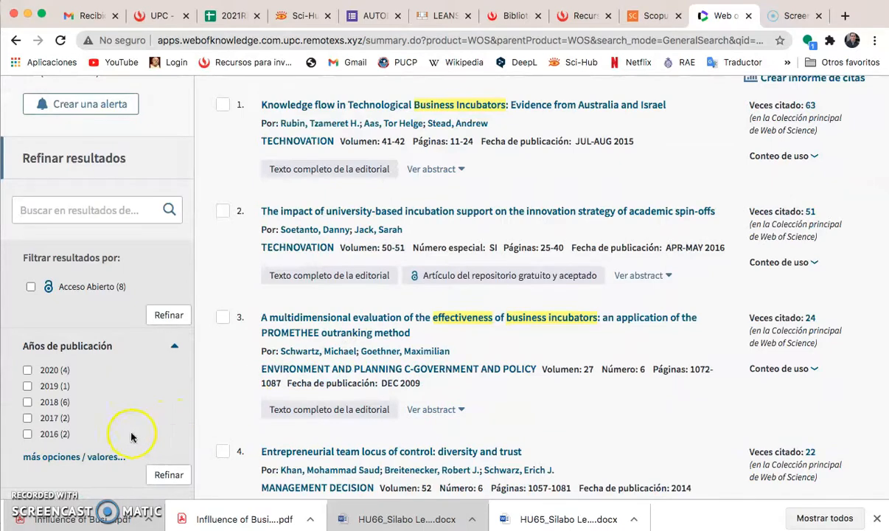
{"action": "scroll", "coordinate": [81, 406], "scroll_direction": "down", "scroll_amount": 2}
{"action": "scroll", "coordinate": [83, 407], "scroll_direction": "down", "scroll_amount": 4}
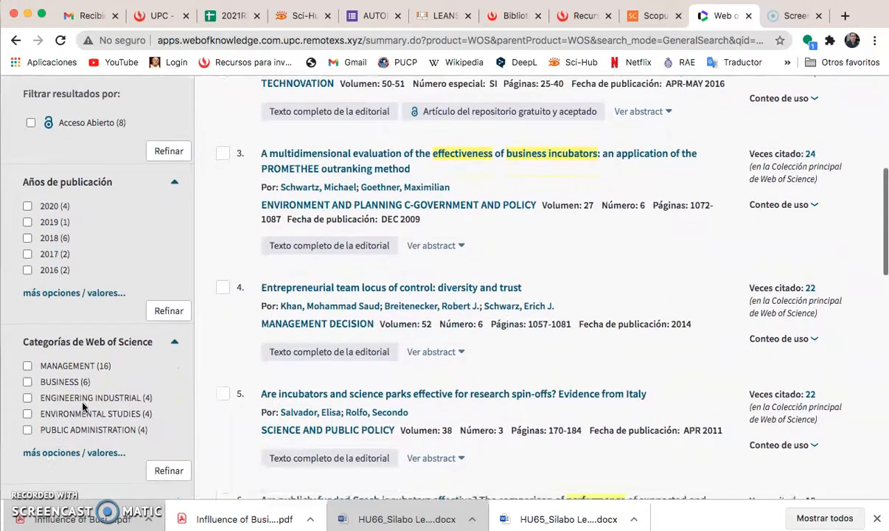
{"action": "scroll", "coordinate": [82, 408], "scroll_direction": "down", "scroll_amount": 1}
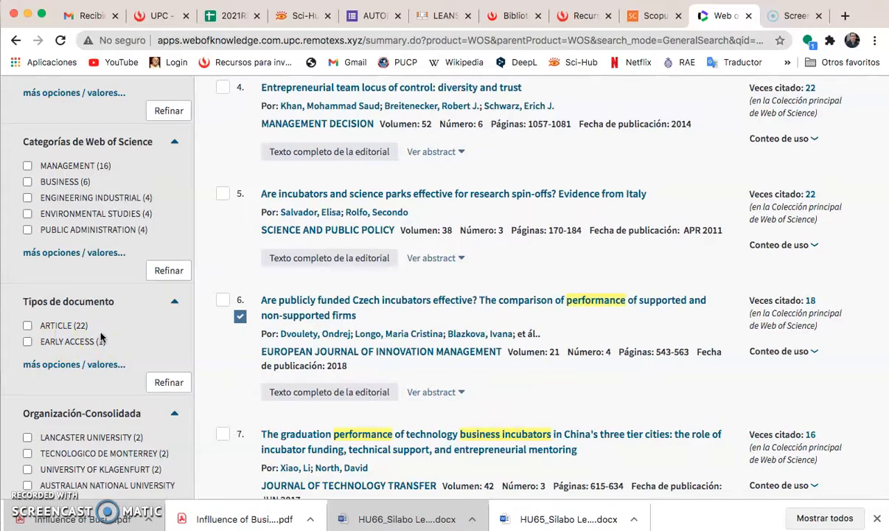
{"action": "scroll", "coordinate": [102, 295], "scroll_direction": "down", "scroll_amount": 10}
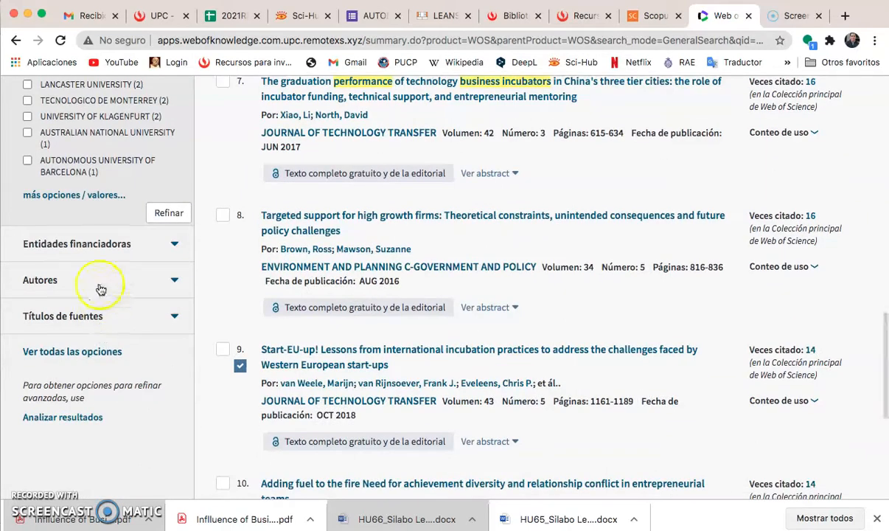
{"action": "left_click", "coordinate": [74, 352]}
{"action": "scroll", "coordinate": [84, 361], "scroll_direction": "down", "scroll_amount": 8}
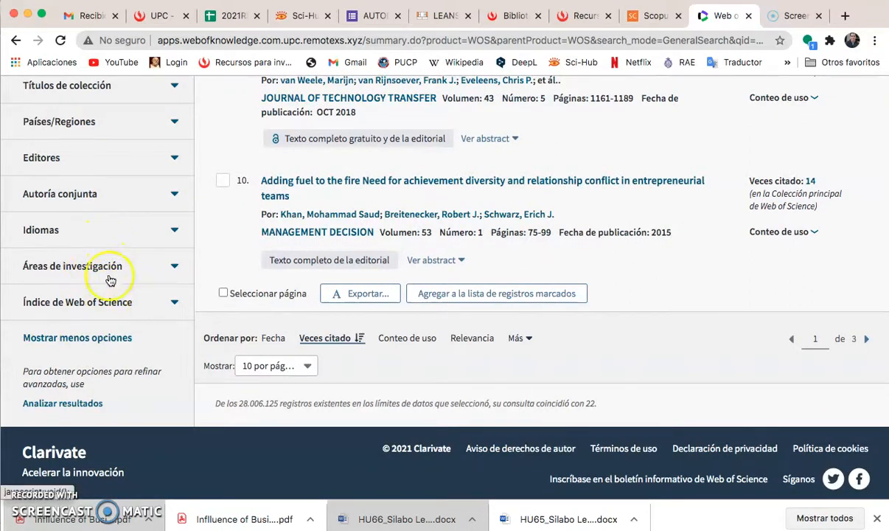
Step: Refine the results by Web of Science index to only Social Sciences Citation Index records
{"action": "scroll", "coordinate": [113, 231], "scroll_direction": "up", "scroll_amount": 3}
{"action": "scroll", "coordinate": [115, 233], "scroll_direction": "up", "scroll_amount": 1}
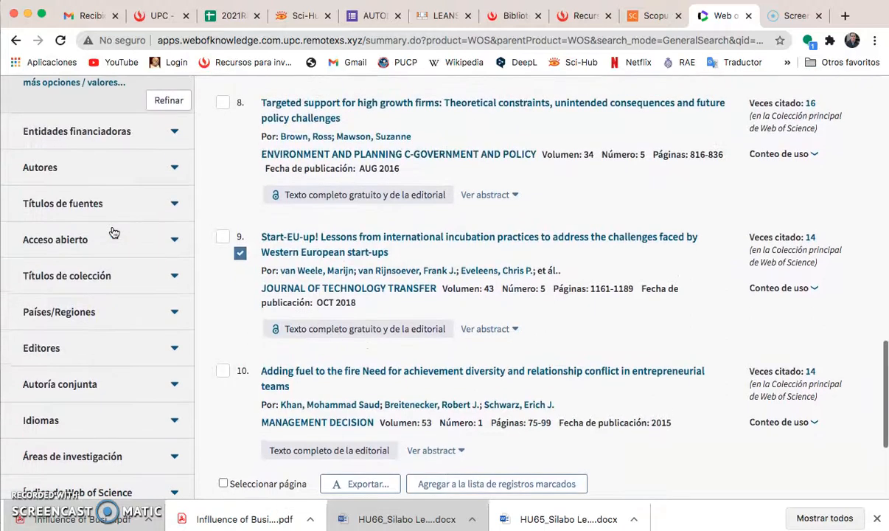
{"action": "scroll", "coordinate": [115, 233], "scroll_direction": "down", "scroll_amount": 3}
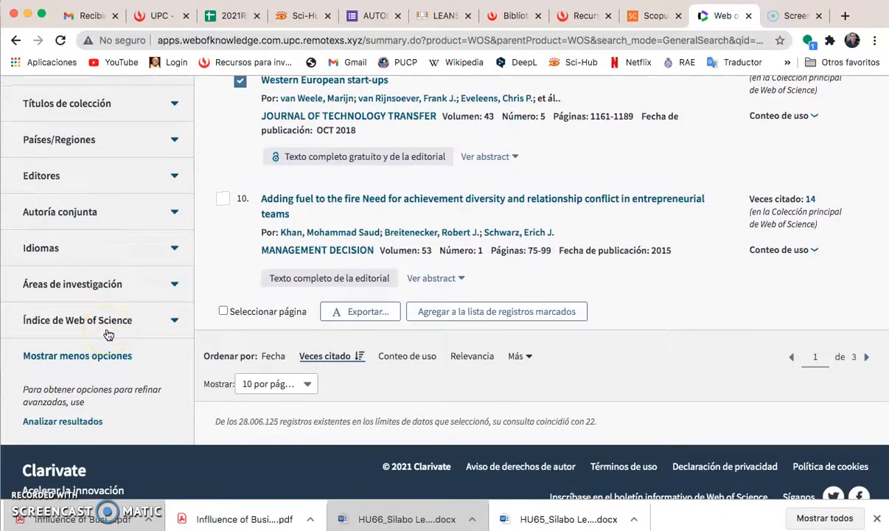
{"action": "left_click", "coordinate": [174, 325]}
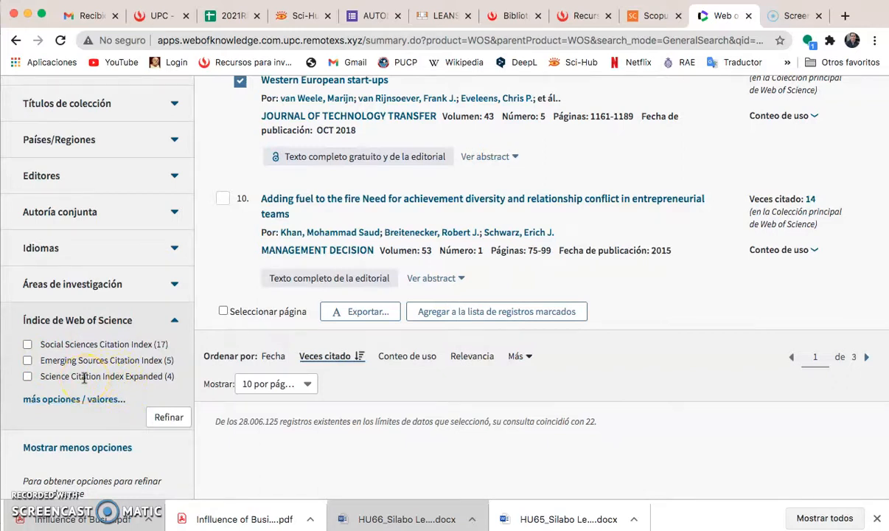
{"action": "left_click", "coordinate": [28, 345]}
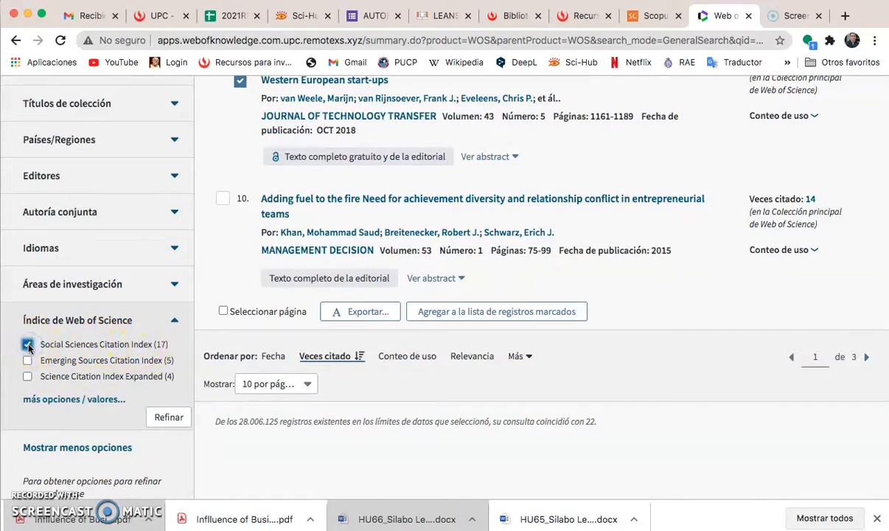
{"action": "left_click", "coordinate": [27, 345]}
{"action": "left_click", "coordinate": [163, 419]}
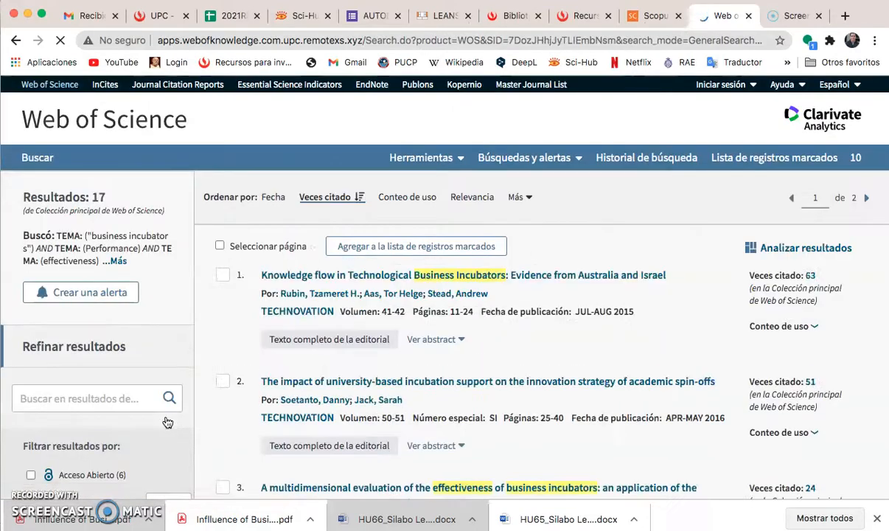
Step: Export records 1 to 17 of the refined results to Excel with the full record (Registro completo) as content
{"action": "scroll", "coordinate": [346, 414], "scroll_direction": "down", "scroll_amount": 20}
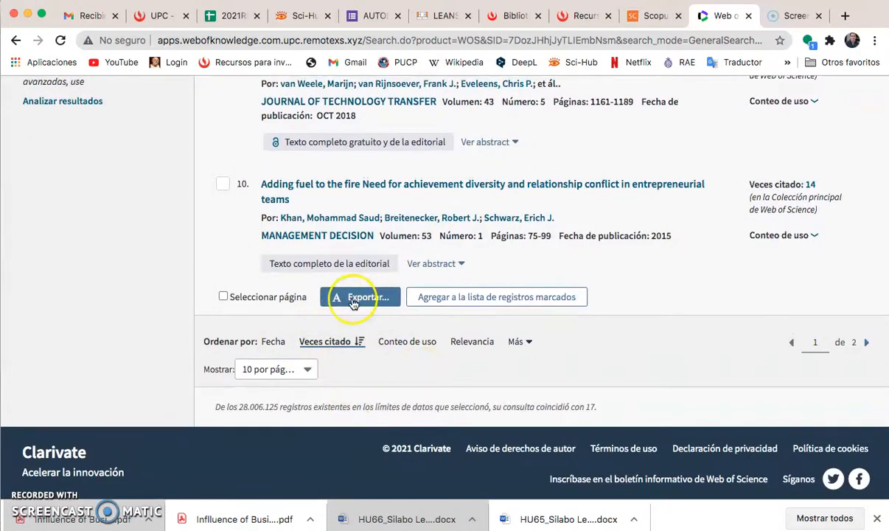
{"action": "scroll", "coordinate": [350, 306], "scroll_direction": "up", "scroll_amount": 20}
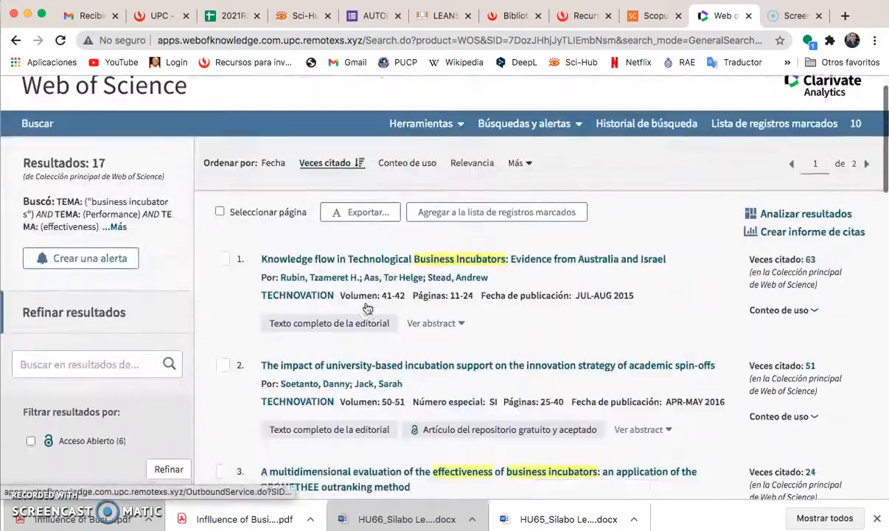
{"action": "scroll", "coordinate": [367, 308], "scroll_direction": "down", "scroll_amount": 8}
{"action": "scroll", "coordinate": [367, 309], "scroll_direction": "down", "scroll_amount": 10}
{"action": "left_click", "coordinate": [383, 301]}
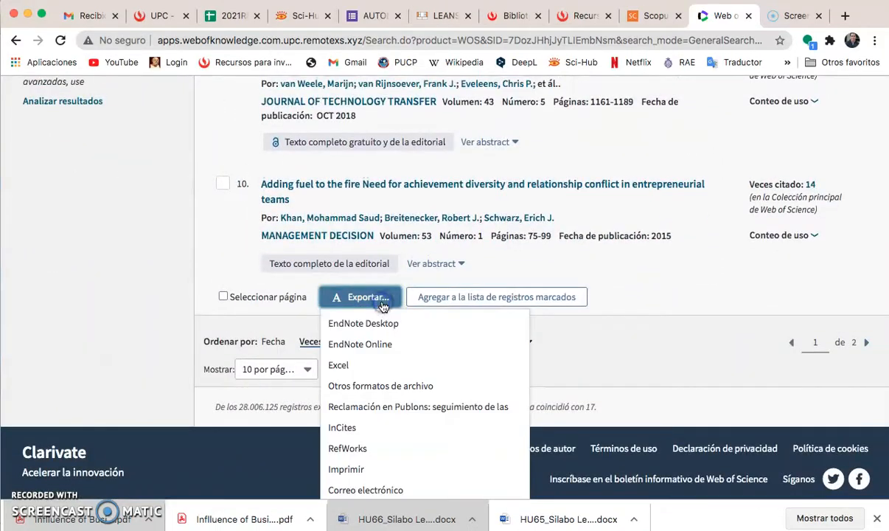
{"action": "left_click", "coordinate": [353, 366]}
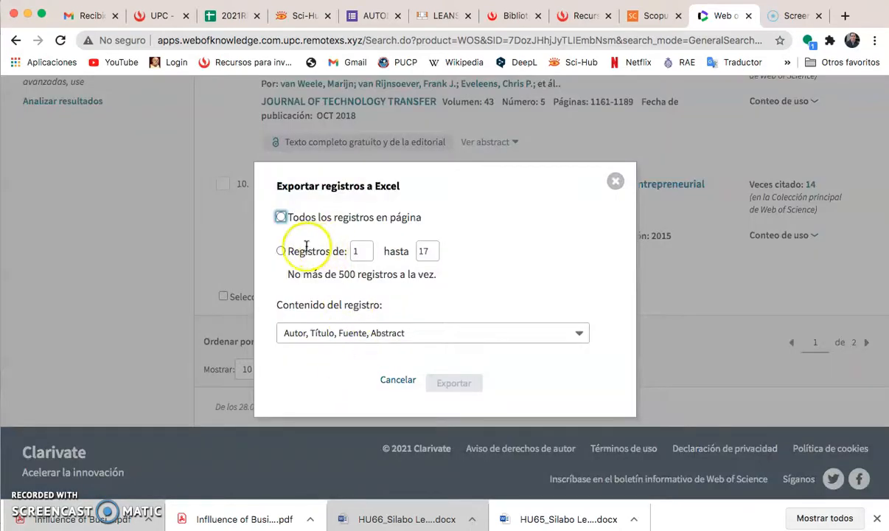
{"action": "left_click", "coordinate": [281, 252]}
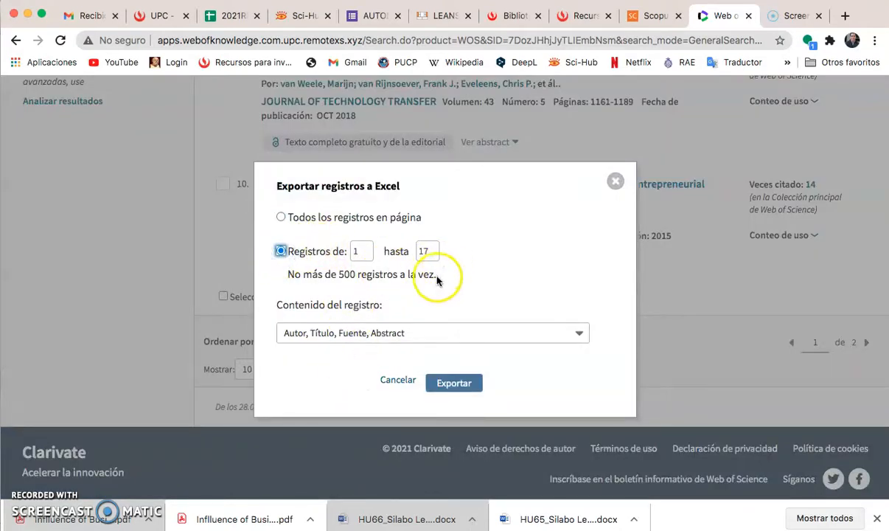
{"action": "left_click", "coordinate": [579, 336]}
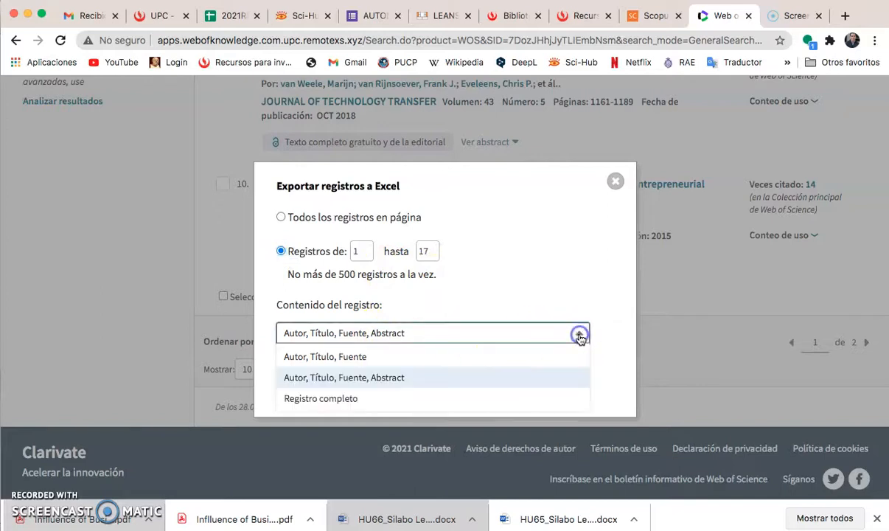
{"action": "left_click", "coordinate": [351, 399]}
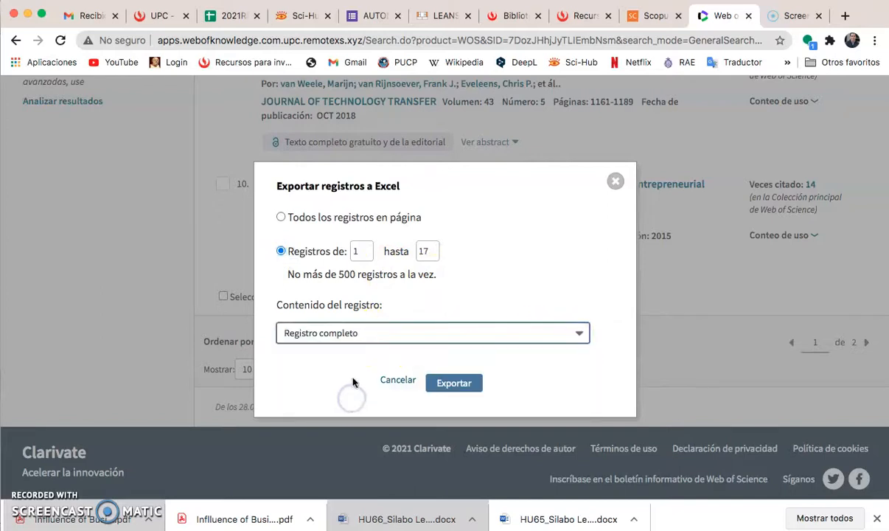
{"action": "left_click", "coordinate": [454, 383]}
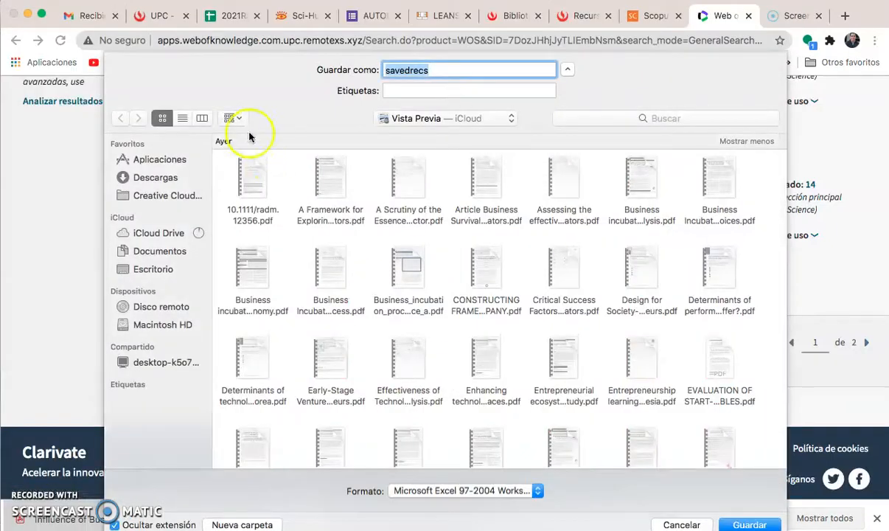
Step: Save the export to the desktop (Escritorio) under the file name WoS bi
{"action": "left_click", "coordinate": [153, 270]}
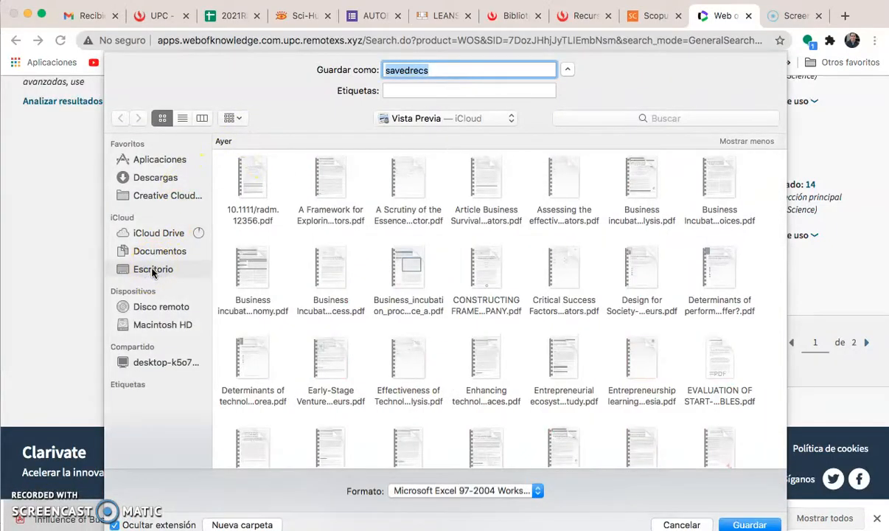
{"action": "left_click", "coordinate": [441, 71]}
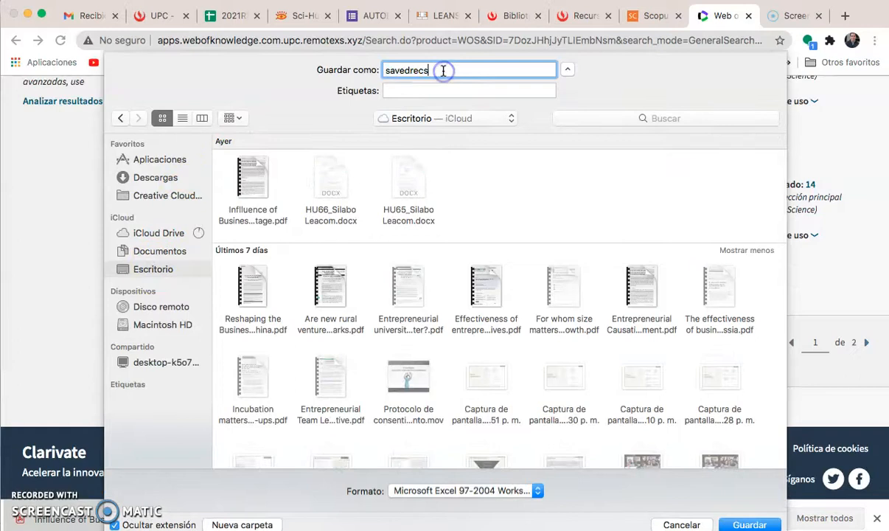
{"action": "key", "text": "BackSpace"}
{"action": "key", "text": "BackSpace"}
{"action": "key", "text": "BackSpace"}
{"action": "key", "text": "BackSpace"}
{"action": "key", "text": "BackSpace"}
{"action": "key", "text": "BackSpace"}
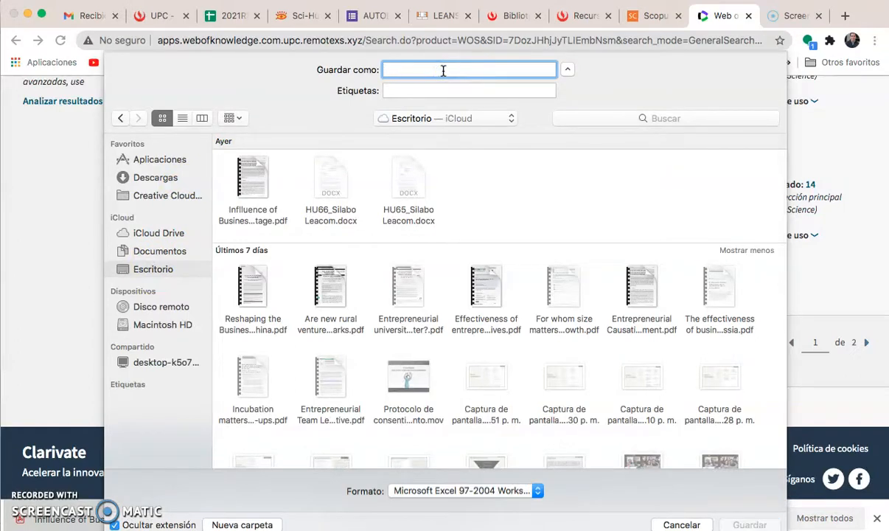
{"action": "type", "text": "WoS bi"}
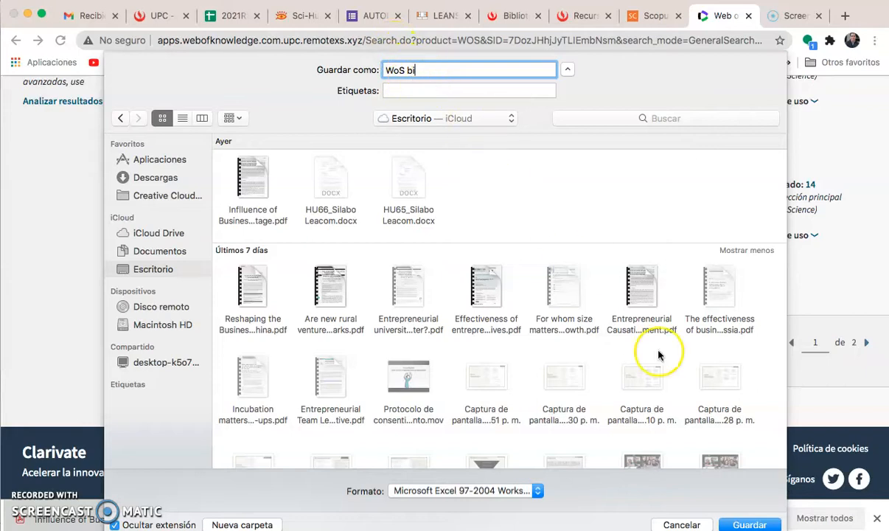
{"action": "left_click", "coordinate": [746, 525]}
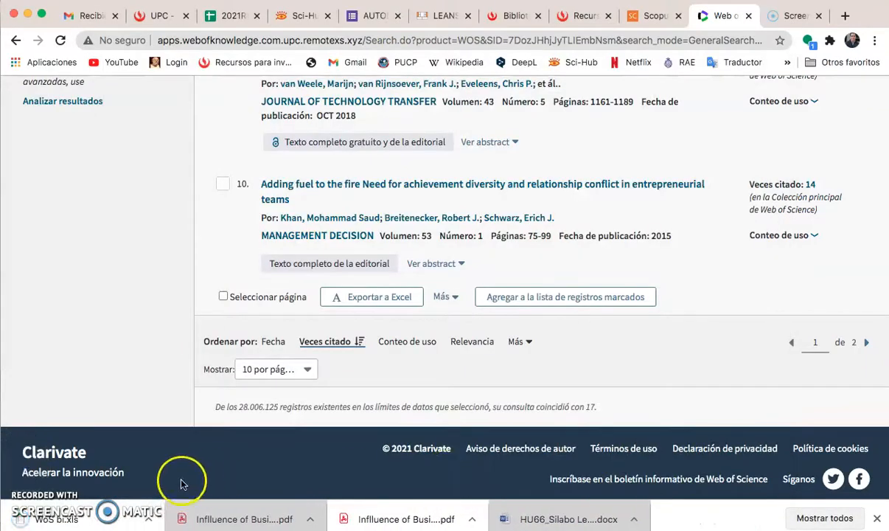
Step: Open the downloaded WoS bi.xls and switch to Microsoft Excel, with the literature review Google Sheet behind it
{"action": "left_click", "coordinate": [53, 519]}
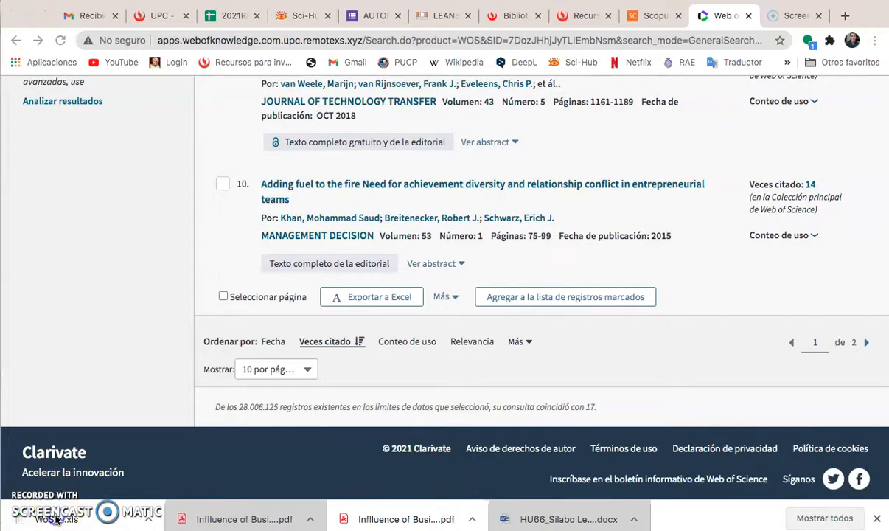
{"action": "left_click", "coordinate": [104, 520]}
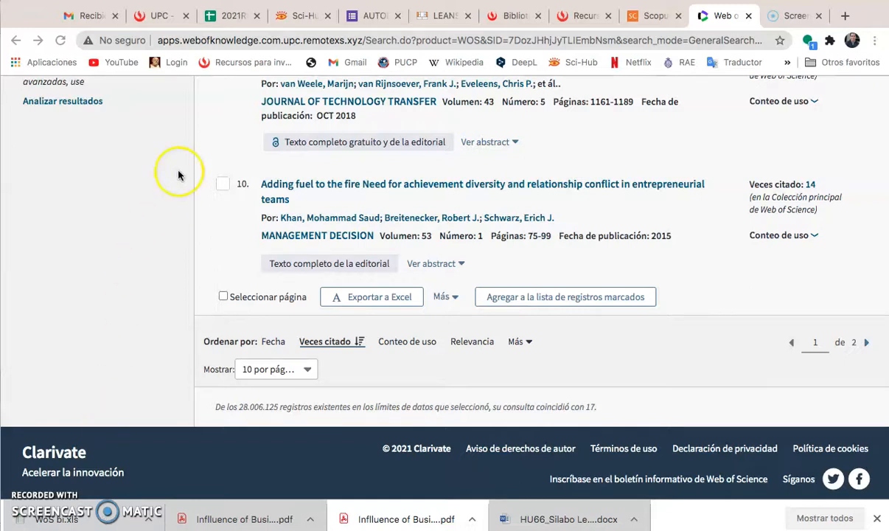
{"action": "left_click", "coordinate": [231, 16]}
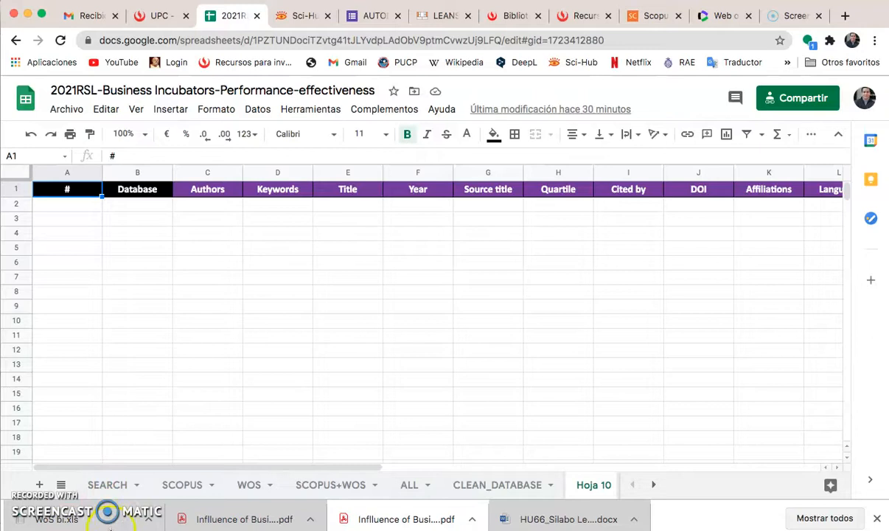
{"action": "left_click", "coordinate": [115, 521]}
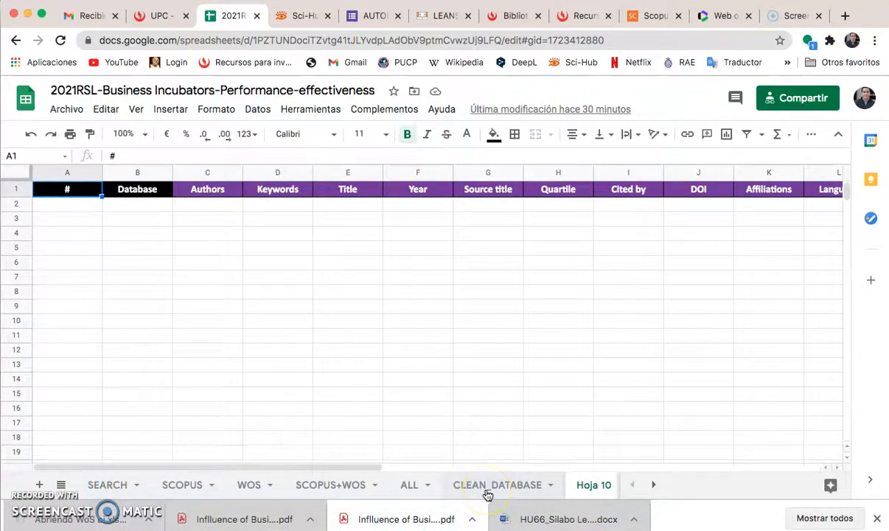
{"action": "key", "text": "ctrl+Up"}
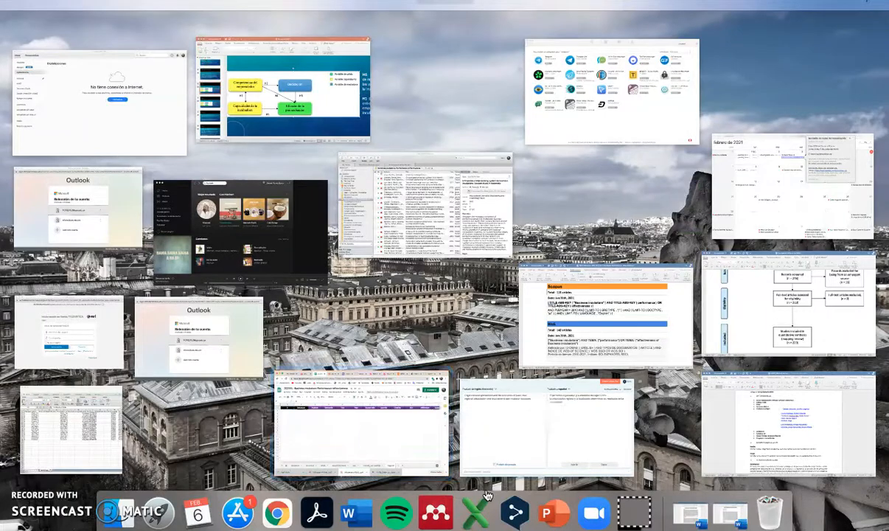
{"action": "left_click", "coordinate": [354, 440]}
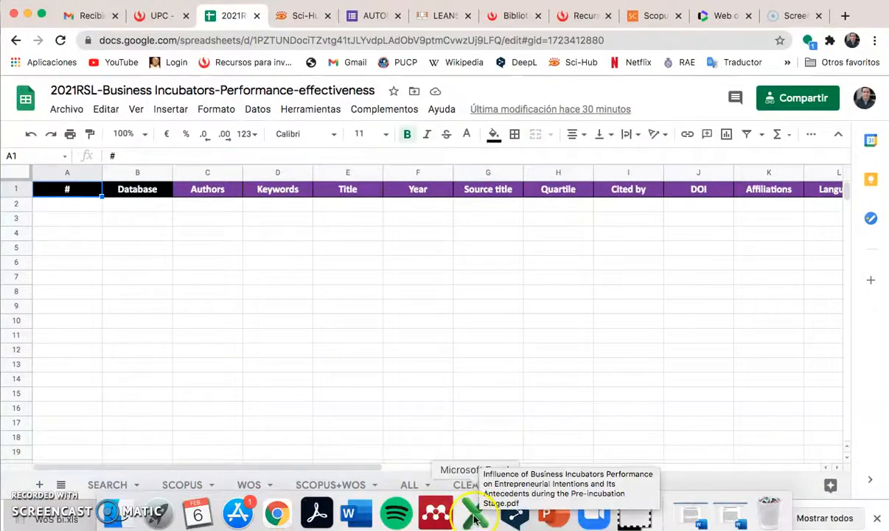
{"action": "left_click", "coordinate": [478, 516]}
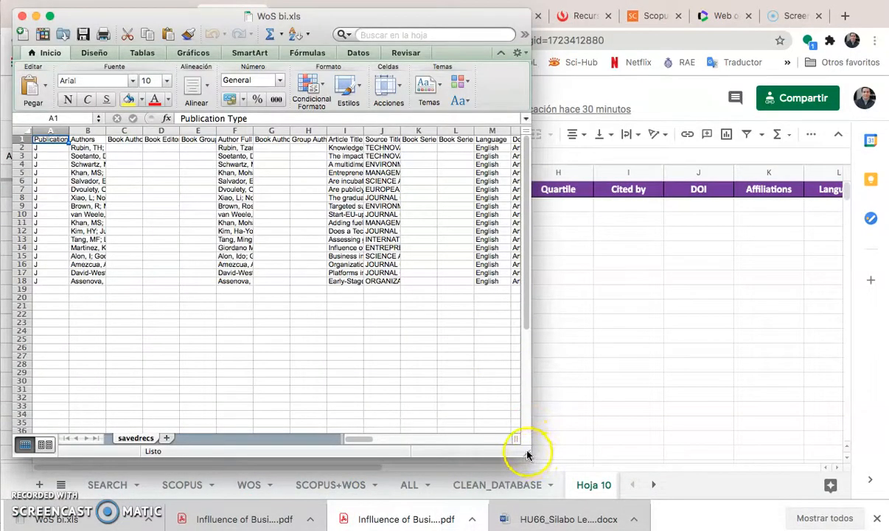
Step: Move the WoS bi.xls window to the screen's upper corner and enlarge it to show more columns
{"action": "scroll", "coordinate": [520, 196], "scroll_direction": "down", "scroll_amount": 1}
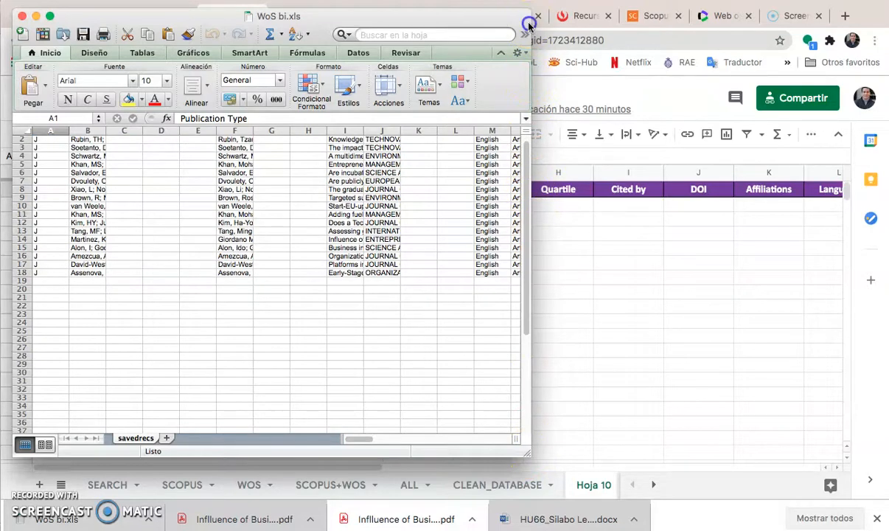
{"action": "left_click_drag", "start_coordinate": [530, 22], "coordinate": [638, 47]}
{"action": "left_click_drag", "start_coordinate": [177, 39], "coordinate": [59, 4]}
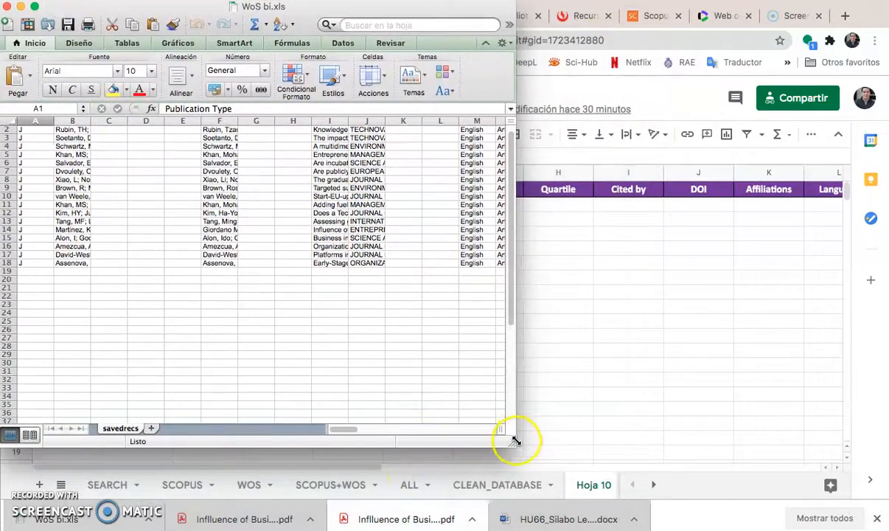
{"action": "left_click_drag", "start_coordinate": [516, 444], "coordinate": [810, 472]}
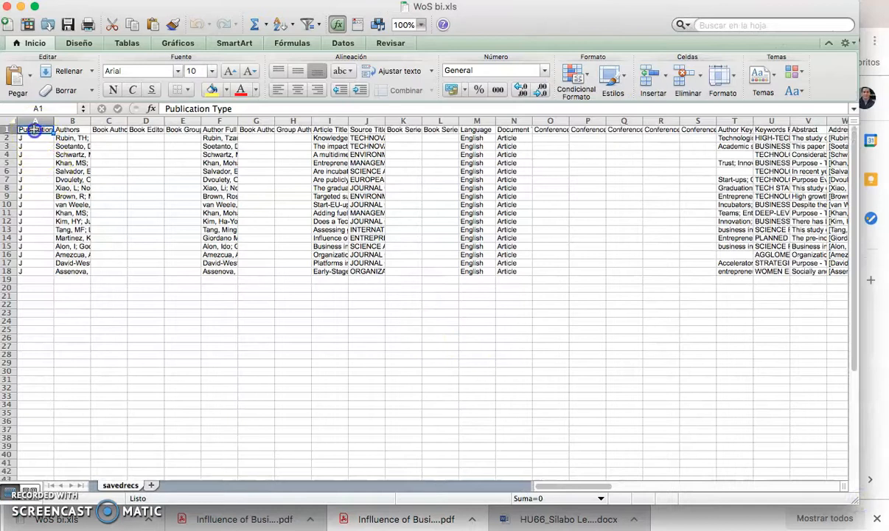
Step: Delete the Publication Type cells A1:A18, shifting the remaining cells left
{"action": "key", "text": "shift+Down"}
{"action": "key", "text": "shift+Down"}
{"action": "key", "text": "shift+Down"}
{"action": "key", "text": "shift+Down"}
{"action": "key", "text": "shift+Down"}
{"action": "key", "text": "shift+Down"}
{"action": "key", "text": "shift+Down"}
{"action": "key", "text": "shift+Down"}
{"action": "key", "text": "shift+Down"}
{"action": "key", "text": "shift+Down"}
{"action": "key", "text": "shift+Down"}
{"action": "key", "text": "shift+Down"}
{"action": "key", "text": "shift+Down"}
{"action": "key", "text": "shift+Down"}
{"action": "key", "text": "shift+Down"}
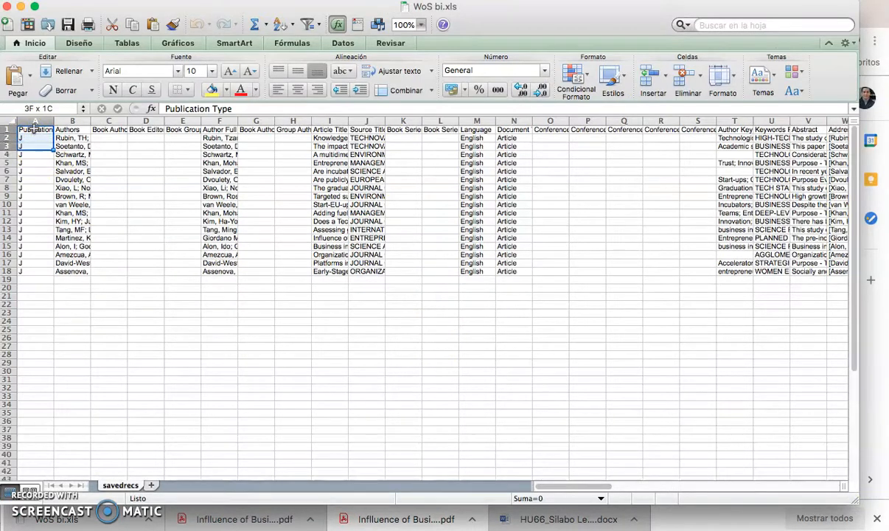
{"action": "key", "text": "shift+Down"}
{"action": "key", "text": "shift+Down"}
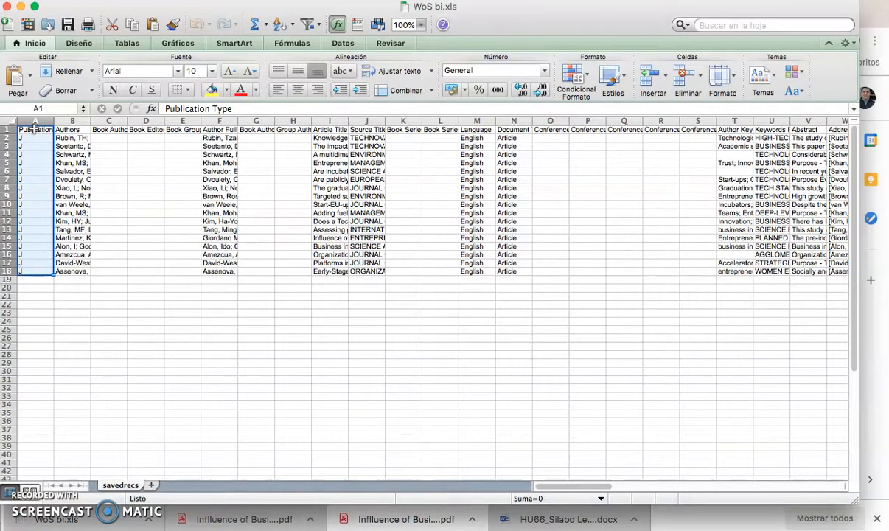
{"action": "right_click", "coordinate": [24, 181]}
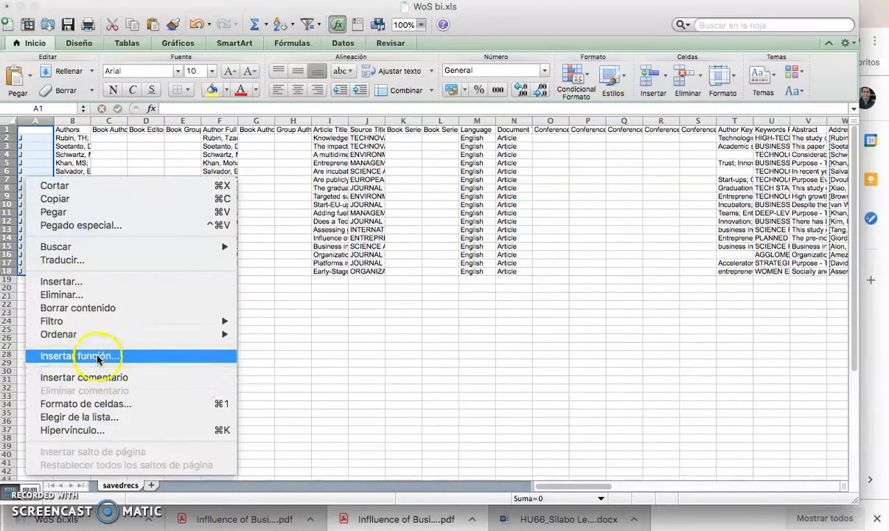
{"action": "left_click", "coordinate": [95, 294]}
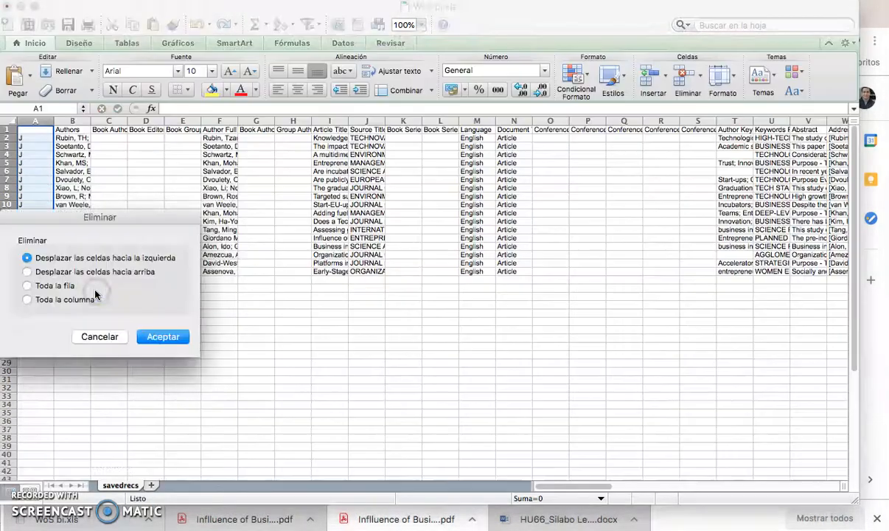
{"action": "left_click", "coordinate": [169, 338]}
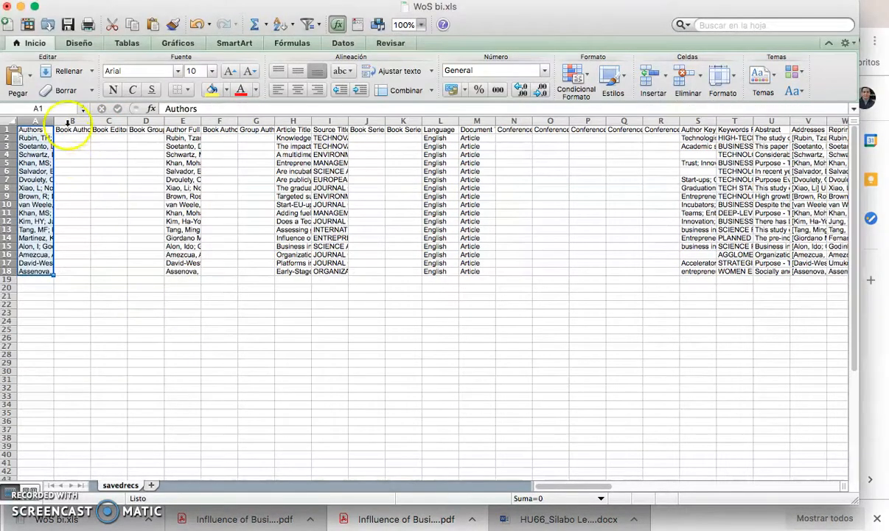
Step: Delete the cells B1:G18, from Book Authors through Group Authors, shifting the remaining cells left
{"action": "left_click", "coordinate": [70, 128]}
{"action": "key", "text": "shift+Right"}
{"action": "key", "text": "shift+Right"}
{"action": "key", "text": "shift+Down"}
{"action": "key", "text": "shift+Down"}
{"action": "key", "text": "shift+Down"}
{"action": "key", "text": "shift+Down"}
{"action": "key", "text": "shift+Down"}
{"action": "key", "text": "shift+Down"}
{"action": "key", "text": "shift+Down"}
{"action": "key", "text": "shift+Down"}
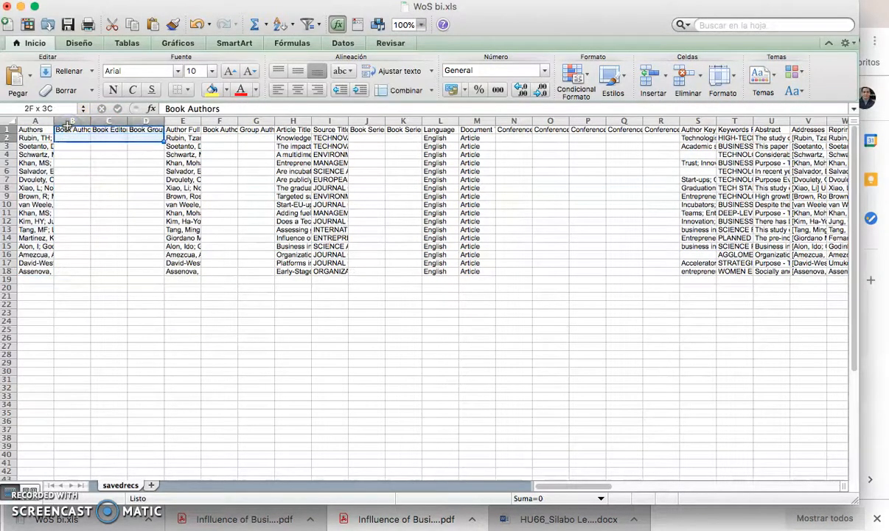
{"action": "key", "text": "shift+Right"}
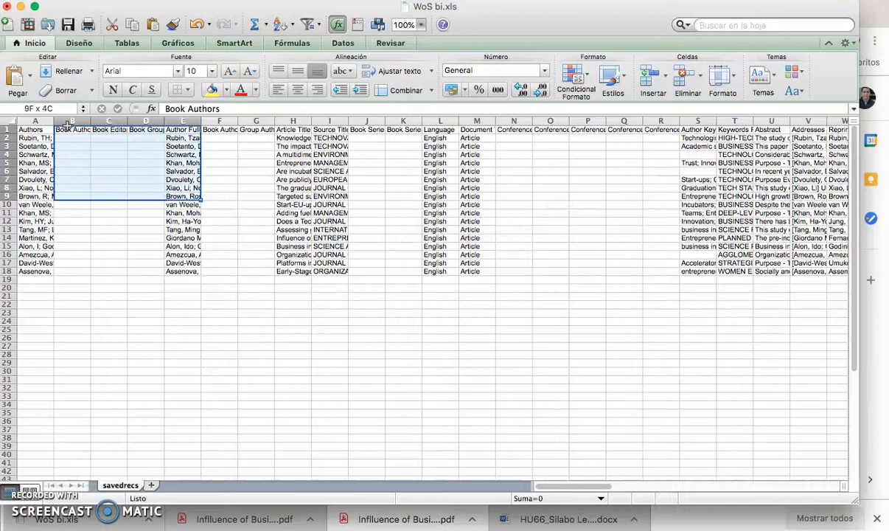
{"action": "key", "text": "shift+Down"}
{"action": "key", "text": "shift+Down"}
{"action": "key", "text": "shift+Down"}
{"action": "key", "text": "shift+Down"}
{"action": "key", "text": "shift+Down"}
{"action": "key", "text": "shift+Down"}
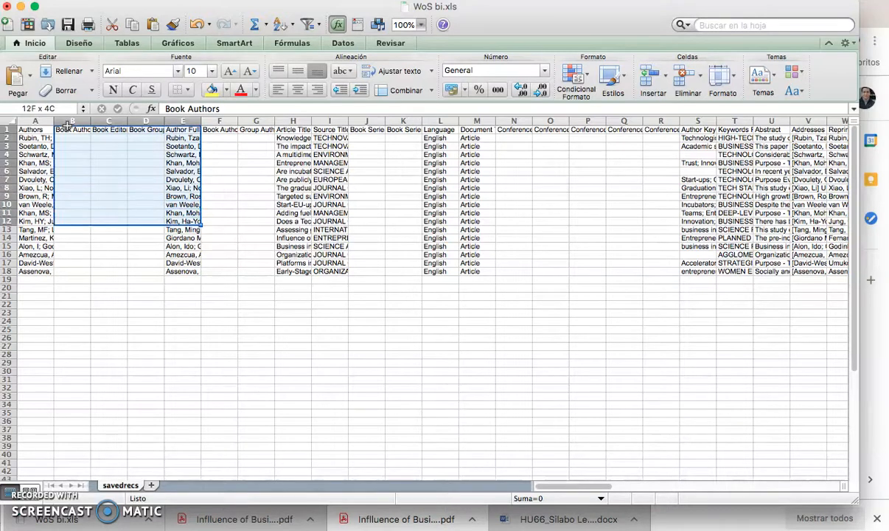
{"action": "key", "text": "shift+Right"}
{"action": "key", "text": "shift+Right"}
{"action": "key", "text": "shift+Down"}
{"action": "key", "text": "shift+Down"}
{"action": "key", "text": "shift+Down"}
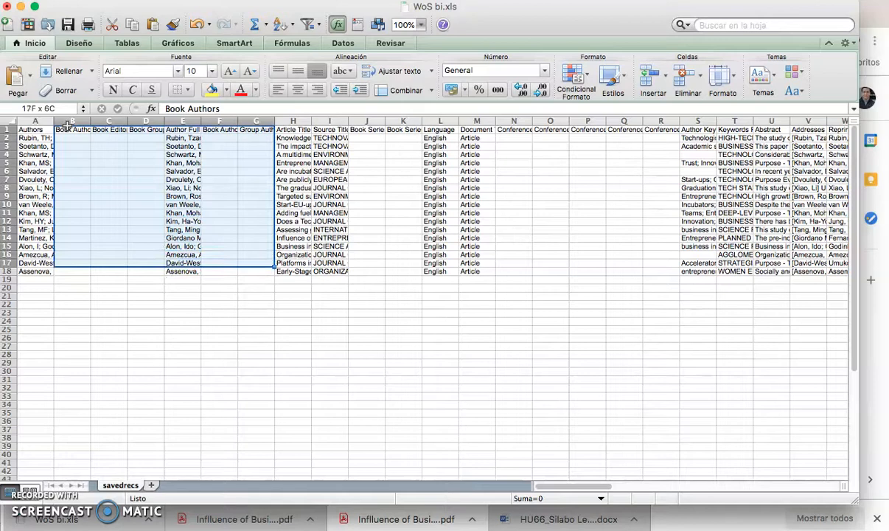
{"action": "right_click", "coordinate": [130, 164]}
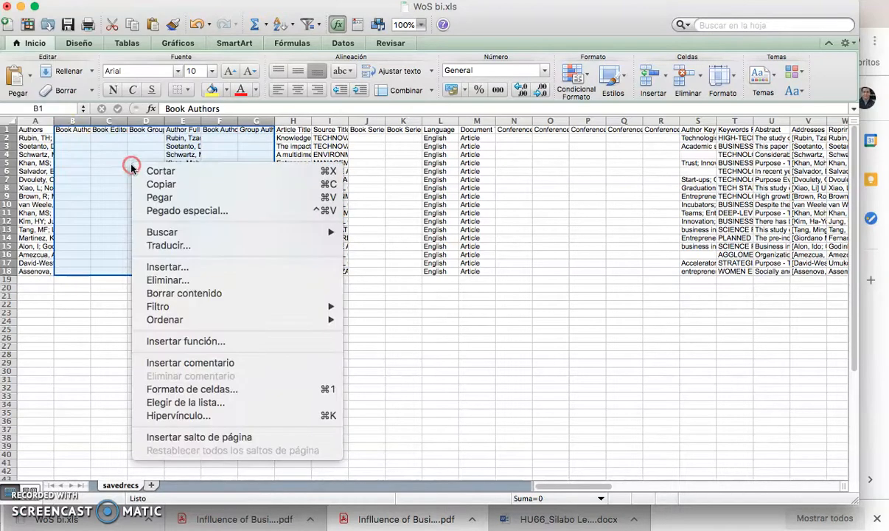
{"action": "left_click", "coordinate": [195, 280]}
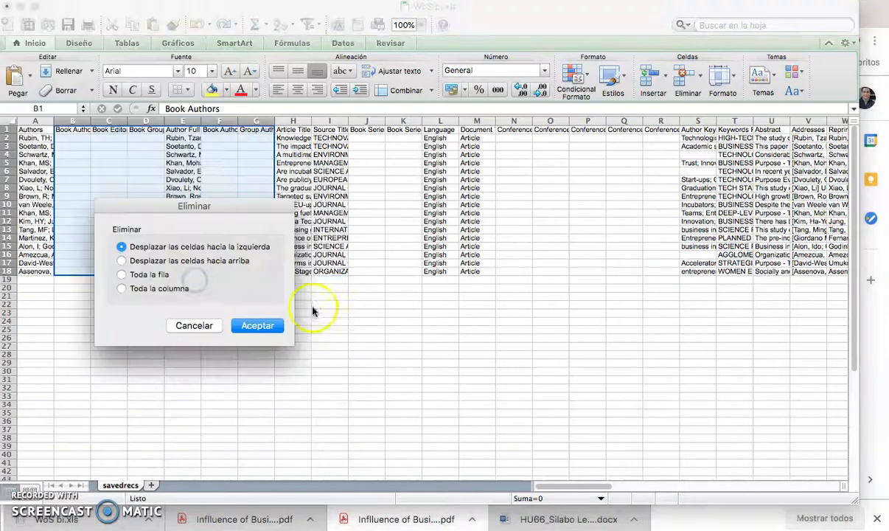
{"action": "left_click", "coordinate": [247, 327]}
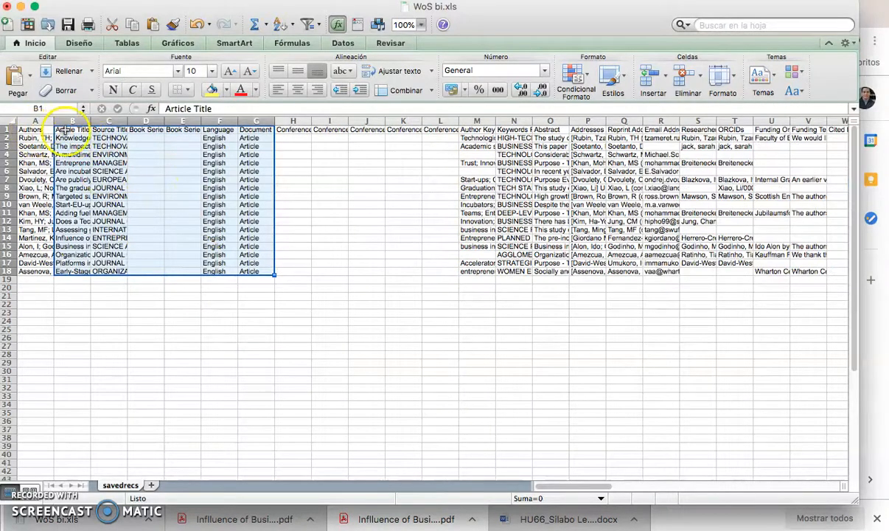
Step: Delete the cells D1:M18, from Book Series Title through Author Keywords, shifting the remaining cells left
{"action": "left_click", "coordinate": [144, 130]}
{"action": "key", "text": "shift+Right"}
{"action": "key", "text": "shift+Right"}
{"action": "key", "text": "shift+Right"}
{"action": "key", "text": "shift+Right"}
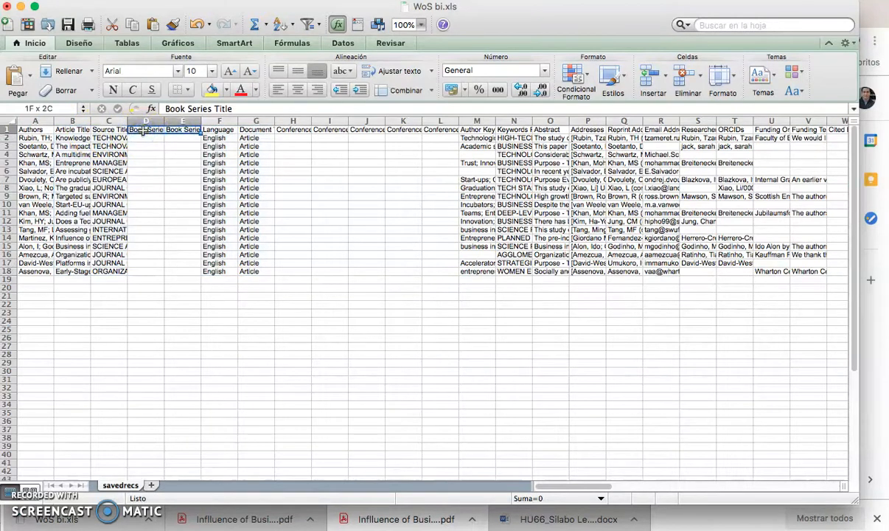
{"action": "key", "text": "shift+Right"}
{"action": "key", "text": "shift+Right"}
{"action": "key", "text": "shift+Right"}
{"action": "key", "text": "shift+Right"}
{"action": "key", "text": "shift+Right"}
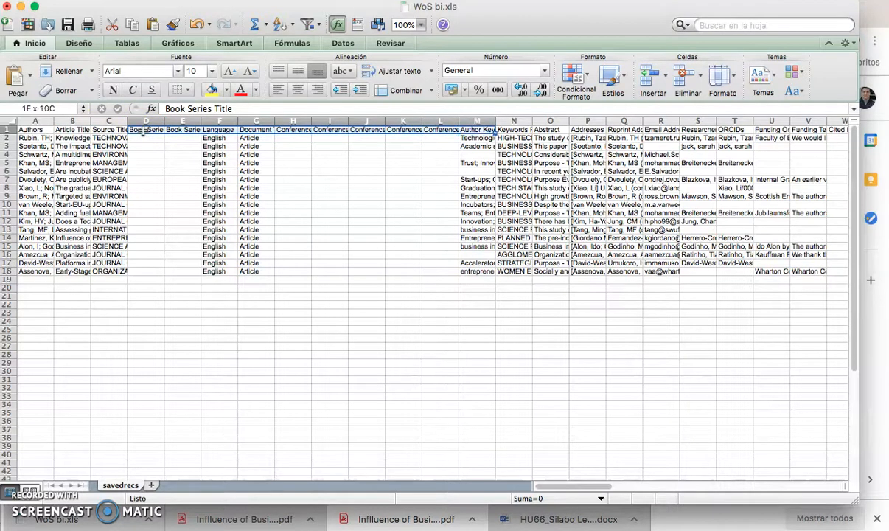
{"action": "key", "text": "shift+Down"}
{"action": "key", "text": "shift+Down"}
{"action": "key", "text": "shift+Down"}
{"action": "key", "text": "shift+Down"}
{"action": "key", "text": "shift+Down"}
{"action": "key", "text": "shift+Down"}
{"action": "key", "text": "shift+Down"}
{"action": "key", "text": "shift+Down"}
{"action": "key", "text": "shift+Down"}
{"action": "key", "text": "shift+Down"}
{"action": "key", "text": "shift+Down"}
{"action": "key", "text": "shift+Down"}
{"action": "key", "text": "shift+Down"}
{"action": "key", "text": "shift+Down"}
{"action": "key", "text": "shift+Down"}
{"action": "key", "text": "shift+Down"}
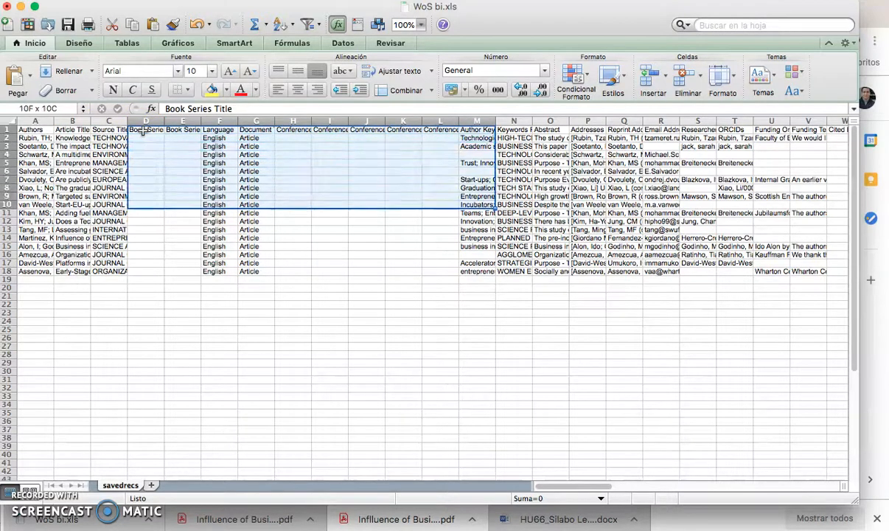
{"action": "key", "text": "shift+Down"}
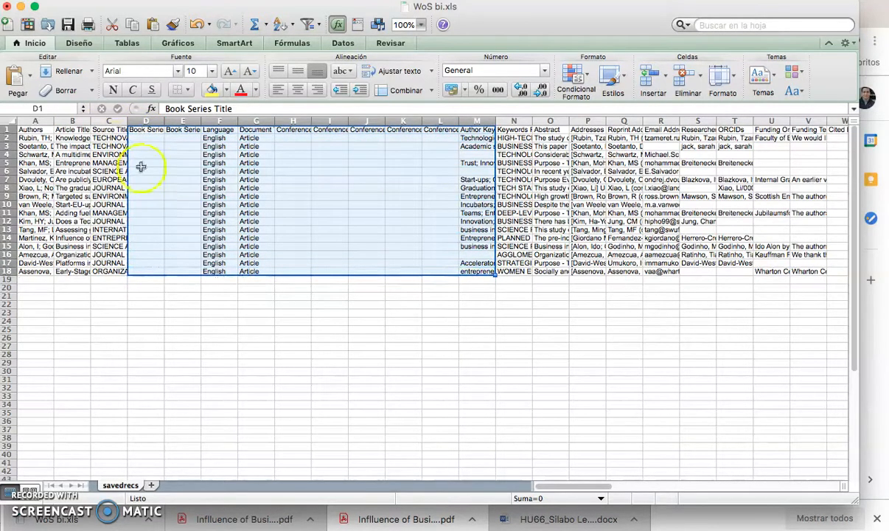
{"action": "right_click", "coordinate": [261, 191]}
{"action": "left_click", "coordinate": [298, 308]}
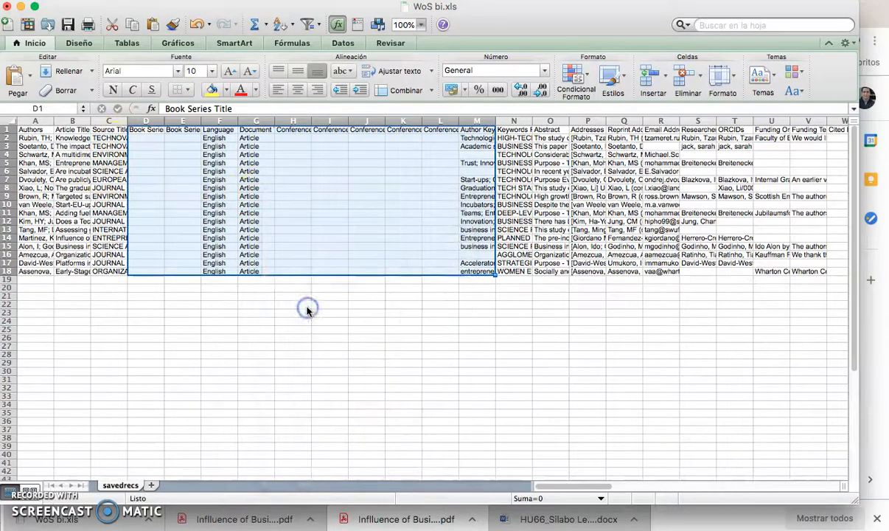
{"action": "left_click", "coordinate": [376, 354]}
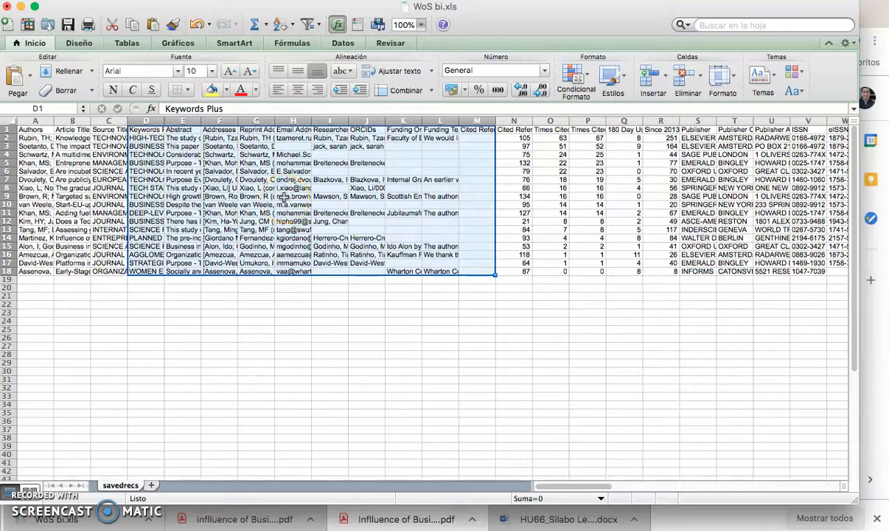
Step: Delete the cells F1:N18, from Addresses through the second cited reference column, shifting the remaining cells left
{"action": "left_click", "coordinate": [209, 139]}
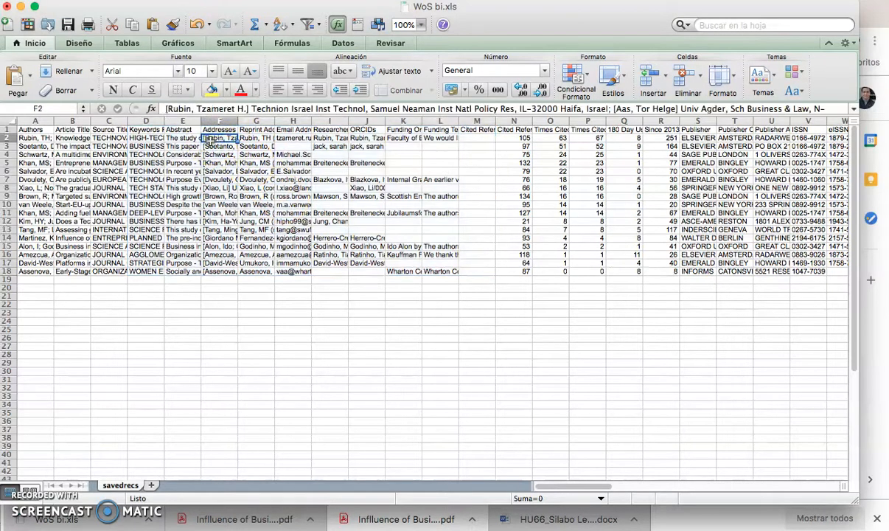
{"action": "key", "text": "Up"}
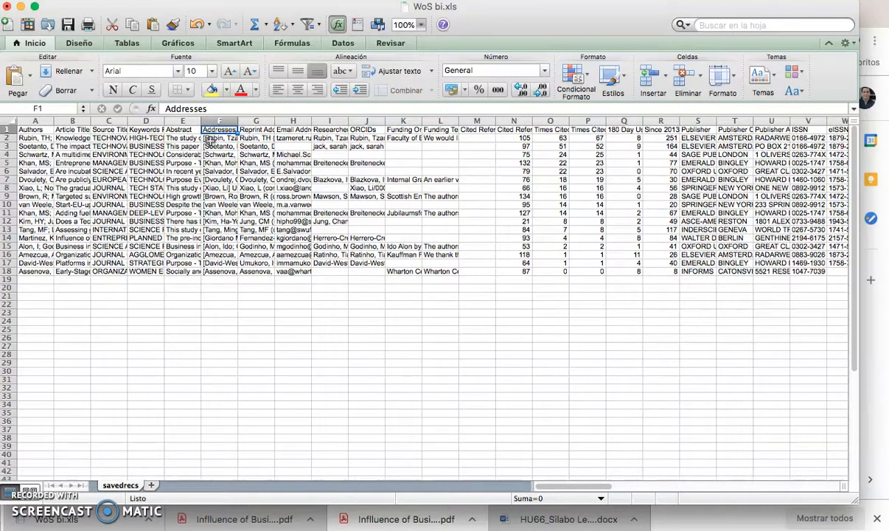
{"action": "key", "text": "shift+Right"}
{"action": "key", "text": "shift+Right"}
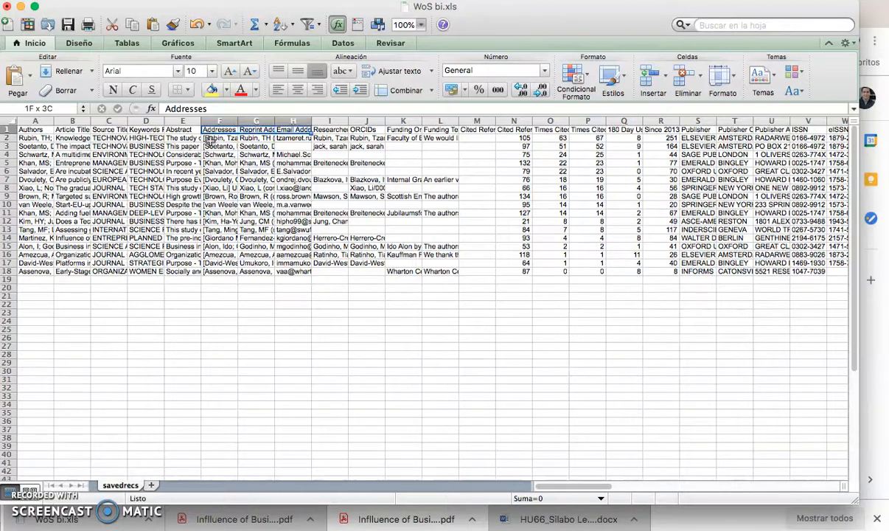
{"action": "key", "text": "shift+Right"}
{"action": "key", "text": "shift+Right"}
{"action": "key", "text": "shift+Right"}
{"action": "key", "text": "shift+Right"}
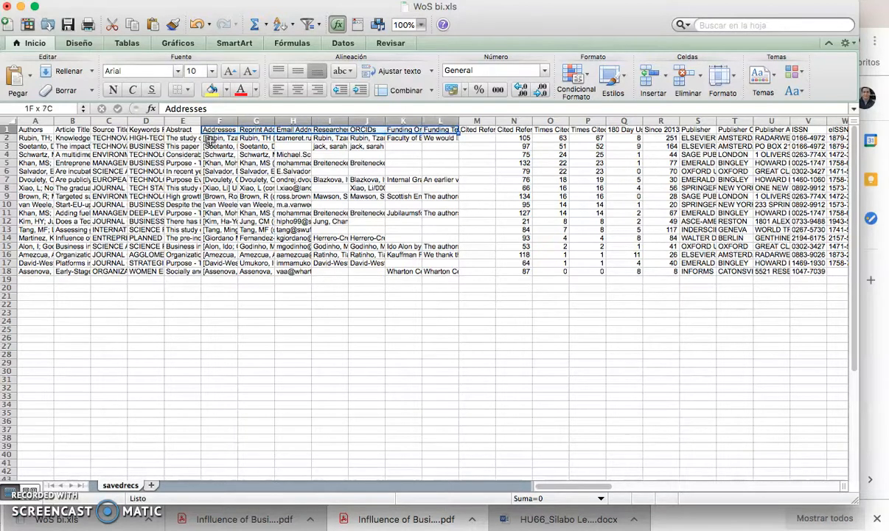
{"action": "key", "text": "shift+Right"}
{"action": "key", "text": "shift+Right"}
{"action": "key", "text": "shift+Down"}
{"action": "key", "text": "shift+Down"}
{"action": "key", "text": "shift+Down"}
{"action": "key", "text": "shift+Down"}
{"action": "key", "text": "shift+Down"}
{"action": "key", "text": "shift+Down"}
{"action": "key", "text": "shift+Down"}
{"action": "key", "text": "shift+Down"}
{"action": "key", "text": "shift+Down"}
{"action": "key", "text": "shift+Down"}
{"action": "key", "text": "shift+Down"}
{"action": "key", "text": "shift+Down"}
{"action": "key", "text": "shift+Down"}
{"action": "key", "text": "shift+Down"}
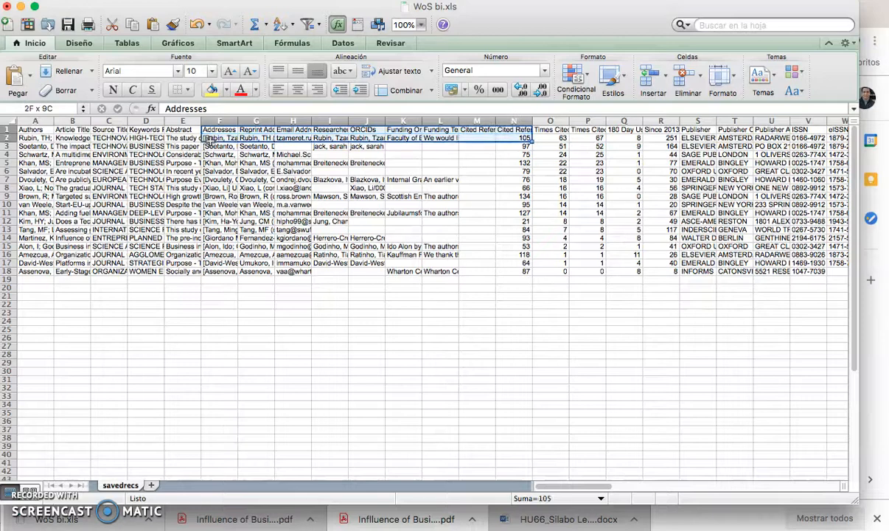
{"action": "key", "text": "shift+Down"}
{"action": "key", "text": "shift+Down"}
{"action": "key", "text": "shift+Down"}
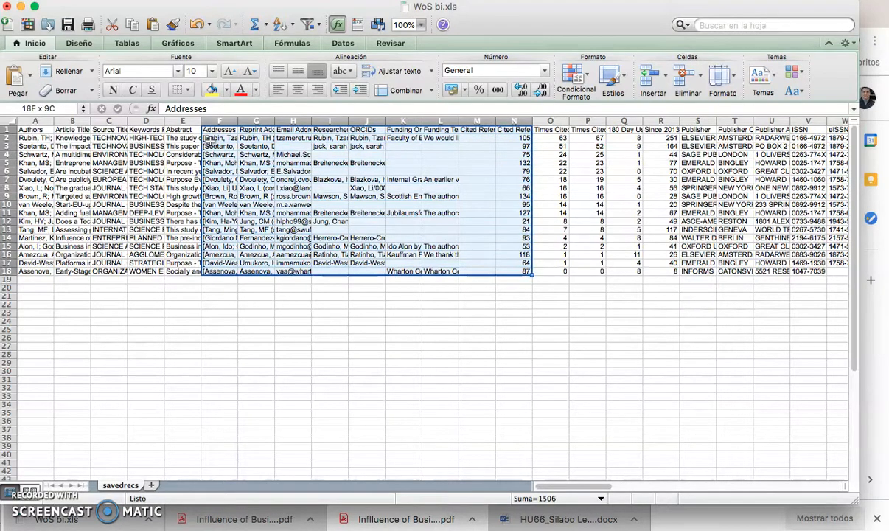
{"action": "right_click", "coordinate": [301, 214]}
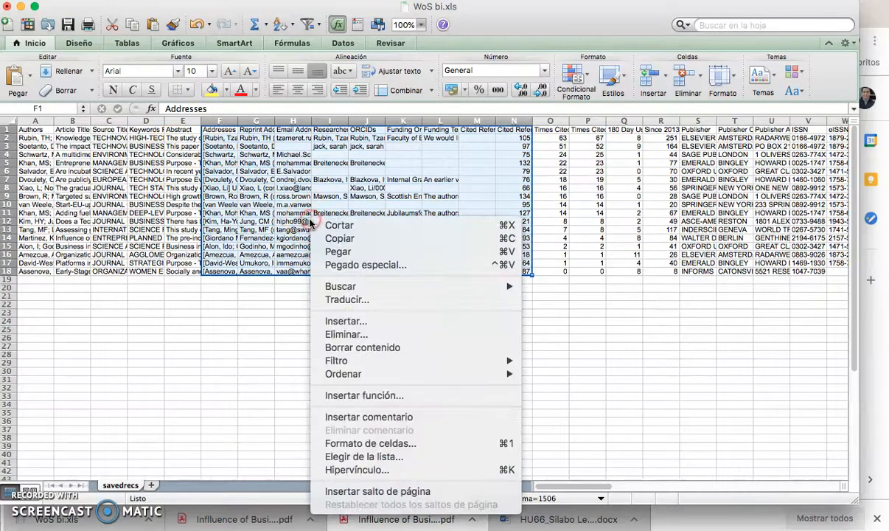
{"action": "left_click", "coordinate": [368, 336]}
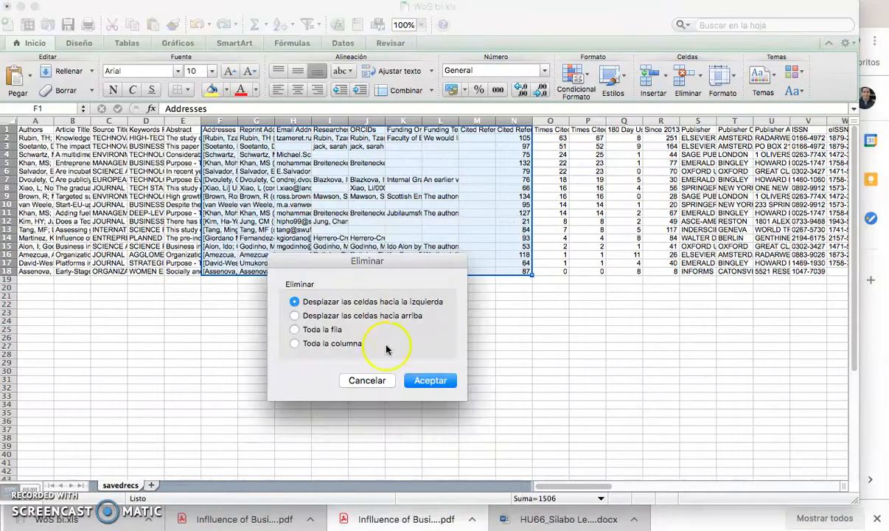
{"action": "left_click", "coordinate": [427, 381]}
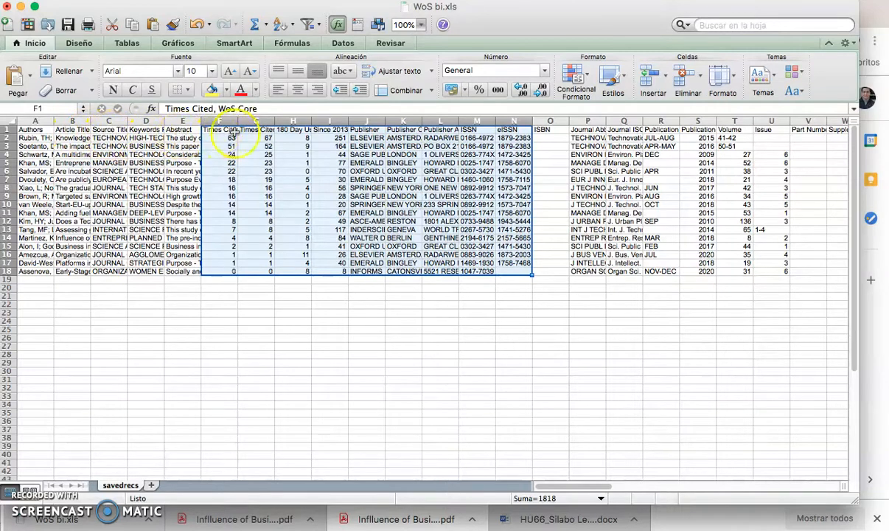
Step: Delete the cells G1:O18, from Times Cited, All Databases through ISBN, shifting the remaining cells left
{"action": "left_click", "coordinate": [262, 130]}
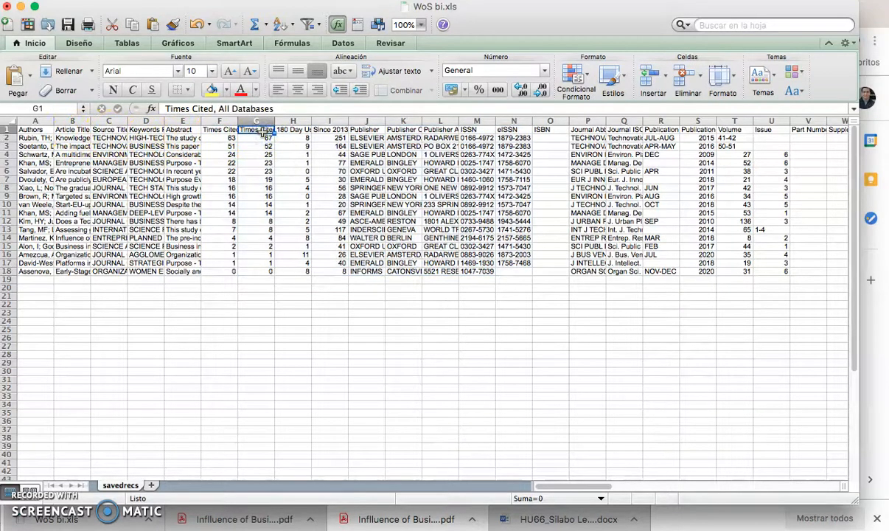
{"action": "key", "text": "shift+Right"}
{"action": "key", "text": "shift+Right"}
{"action": "key", "text": "shift+Right"}
{"action": "key", "text": "shift+Right"}
{"action": "key", "text": "shift+Right"}
{"action": "key", "text": "shift+Right"}
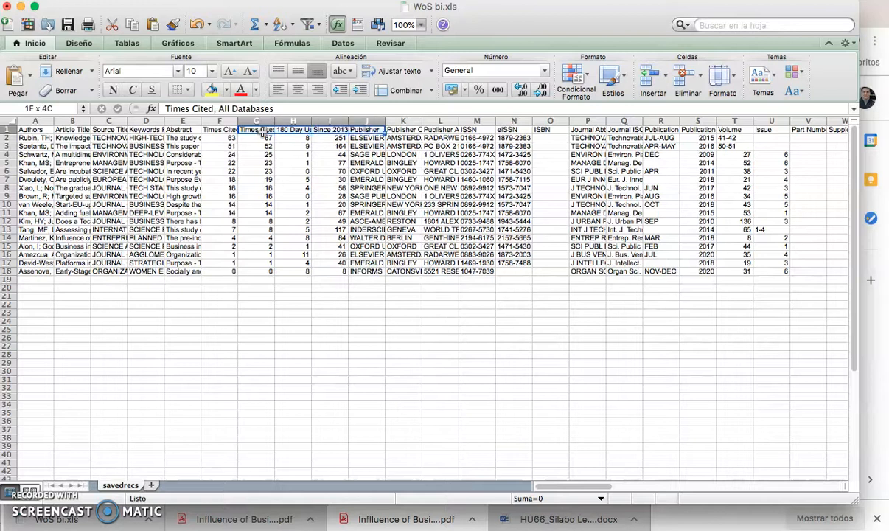
{"action": "key", "text": "shift+Right"}
{"action": "key", "text": "shift+Right"}
{"action": "key", "text": "shift+Down"}
{"action": "key", "text": "shift+Down"}
{"action": "key", "text": "shift+Down"}
{"action": "key", "text": "shift+Down"}
{"action": "key", "text": "shift+Down"}
{"action": "key", "text": "shift+Down"}
{"action": "key", "text": "shift+Down"}
{"action": "key", "text": "shift+Down"}
{"action": "key", "text": "shift+Down"}
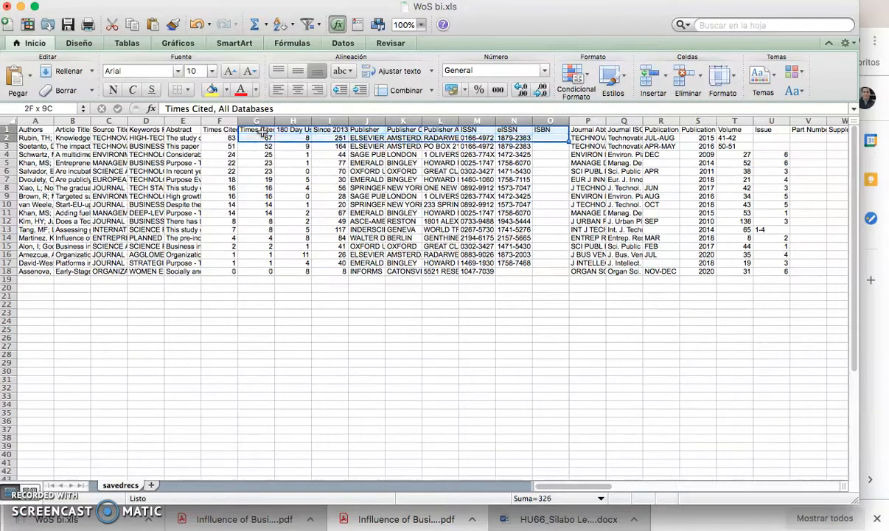
{"action": "key", "text": "shift+Down"}
{"action": "key", "text": "shift+Down"}
{"action": "key", "text": "shift+Down"}
{"action": "key", "text": "shift+Down"}
{"action": "key", "text": "shift+Down"}
{"action": "key", "text": "shift+Down"}
{"action": "key", "text": "shift+Down"}
{"action": "key", "text": "shift+Down"}
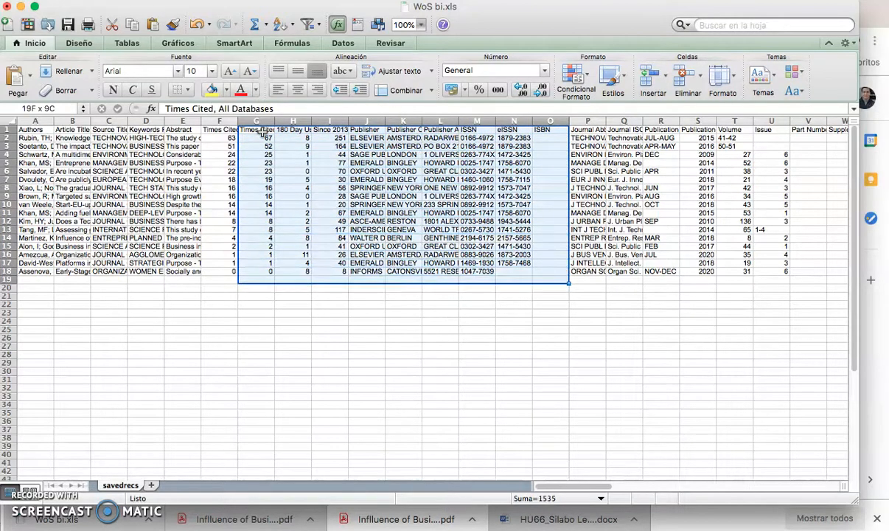
{"action": "right_click", "coordinate": [337, 166]}
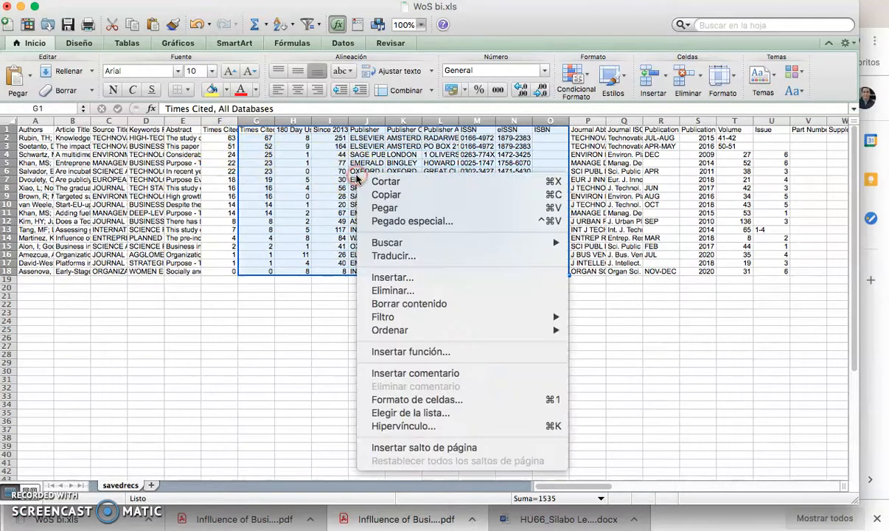
{"action": "left_click", "coordinate": [398, 291]}
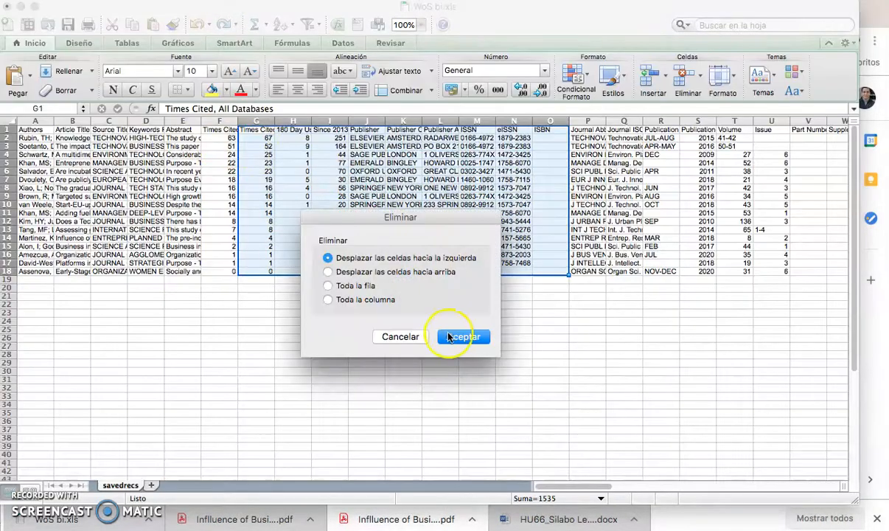
{"action": "left_click", "coordinate": [450, 337]}
Step: Widen column G and delete the cells G1:I18, from Journal Abbreviation through the publication date, shifting the remaining cells left
{"action": "left_click_drag", "start_coordinate": [275, 118], "coordinate": [355, 120]}
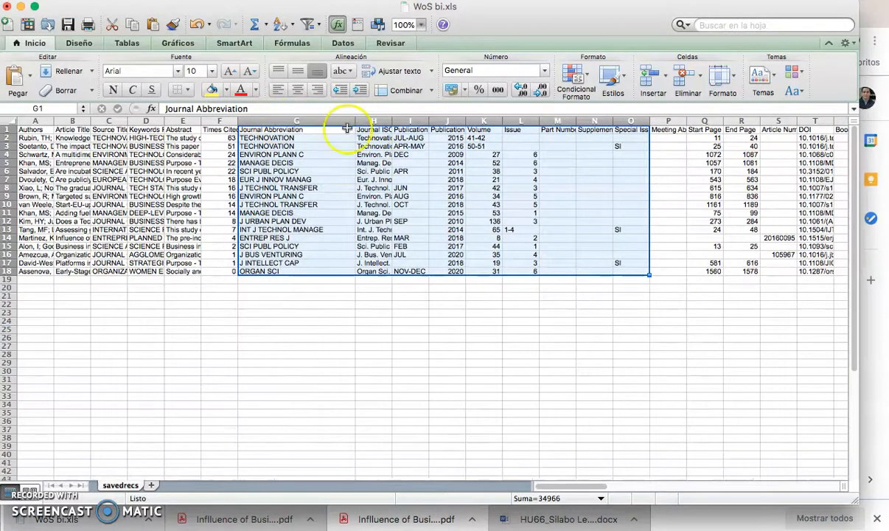
{"action": "left_click", "coordinate": [295, 137]}
{"action": "key", "text": "Up"}
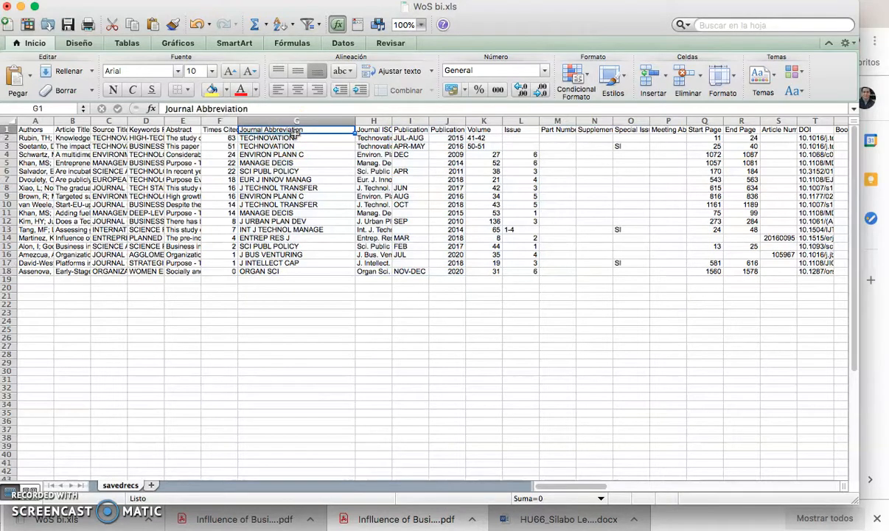
{"action": "key", "text": "shift+Down"}
{"action": "key", "text": "shift+Down"}
{"action": "key", "text": "shift+Down"}
{"action": "key", "text": "shift+Down"}
{"action": "key", "text": "shift+Down"}
{"action": "key", "text": "shift+Down"}
{"action": "key", "text": "shift+Down"}
{"action": "key", "text": "shift+Down"}
{"action": "key", "text": "shift+Down"}
{"action": "key", "text": "shift+Down"}
{"action": "key", "text": "shift+Down"}
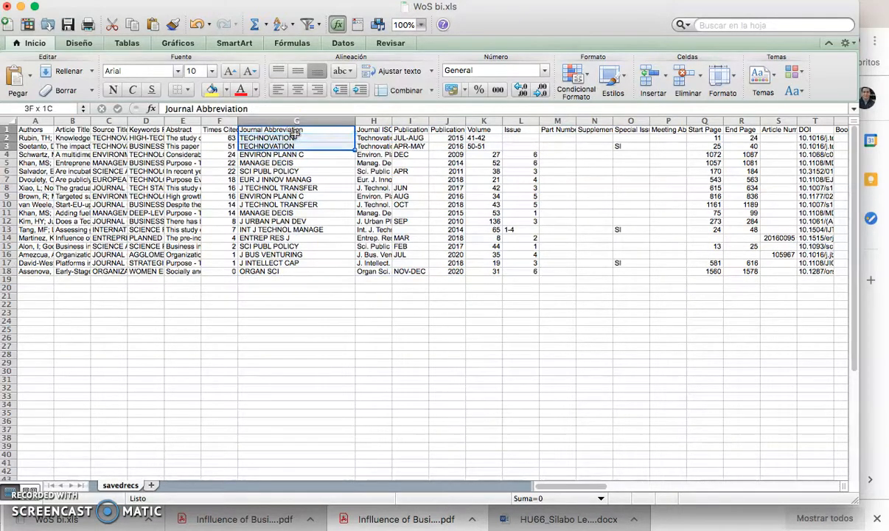
{"action": "key", "text": "shift+Down"}
{"action": "key", "text": "shift+Down"}
{"action": "key", "text": "shift+Down"}
{"action": "key", "text": "shift+Down"}
{"action": "key", "text": "shift+Down"}
{"action": "key", "text": "shift+Down"}
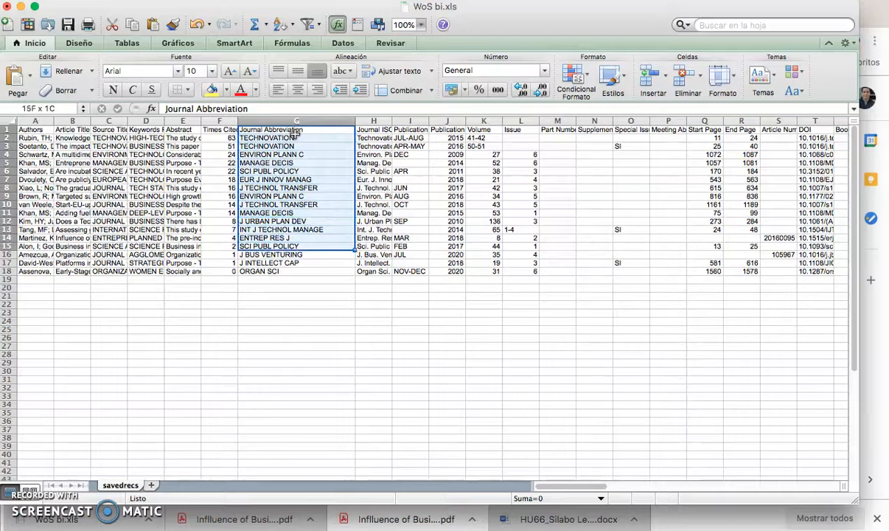
{"action": "key", "text": "shift+Right"}
{"action": "key", "text": "shift+Right"}
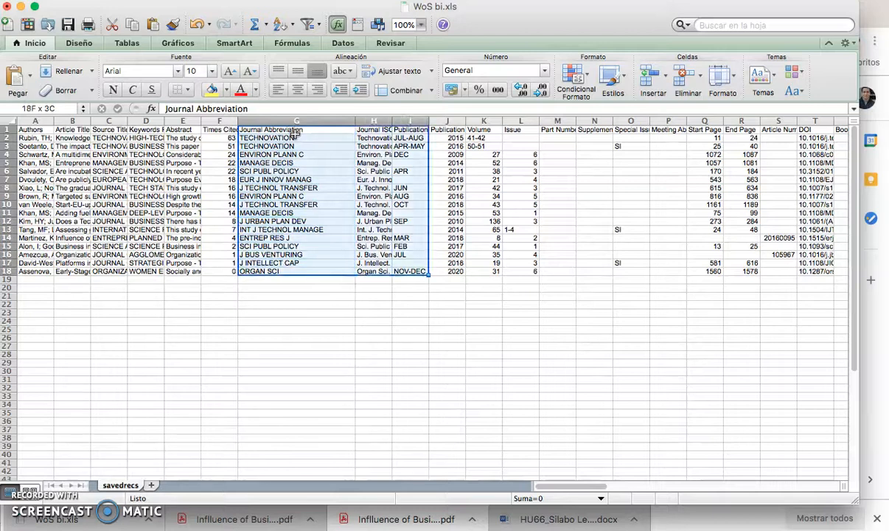
{"action": "right_click", "coordinate": [310, 172]}
{"action": "left_click", "coordinate": [354, 289]}
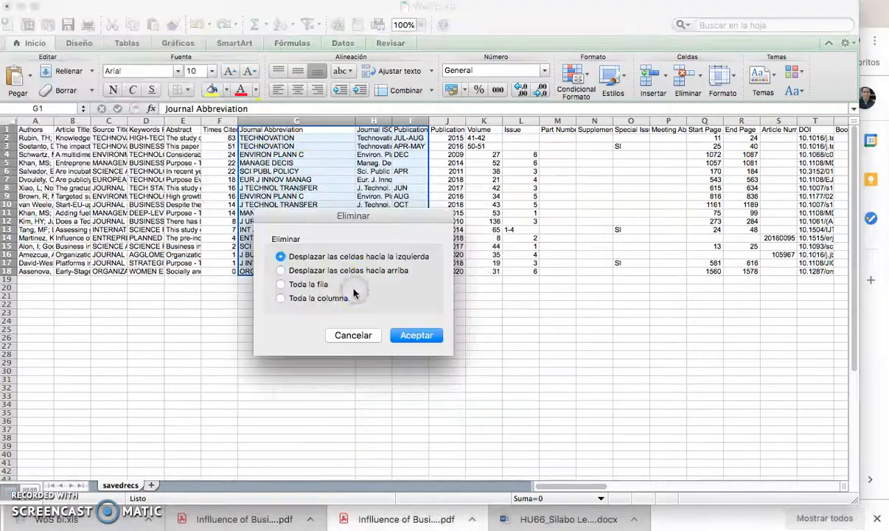
{"action": "left_click", "coordinate": [409, 331]}
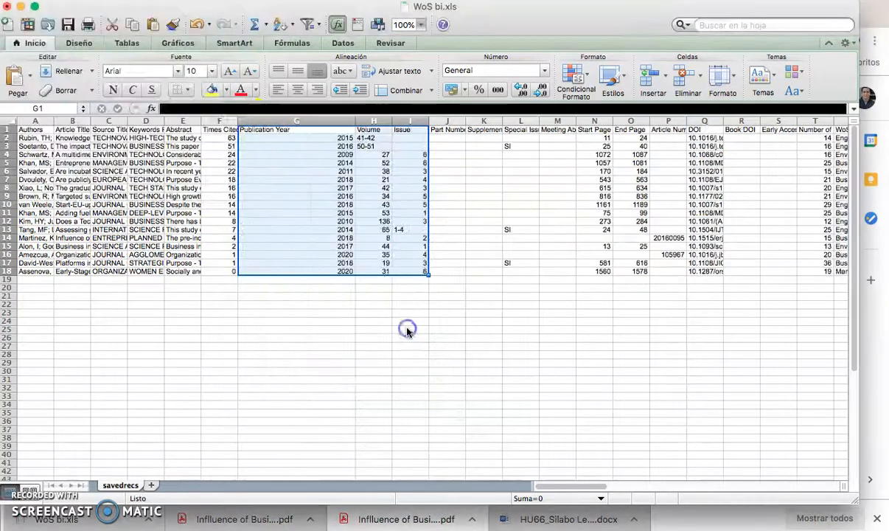
Step: Delete the cells H1:P18, from Volume through Article Number, shifting the remaining cells left
{"action": "left_click", "coordinate": [381, 137]}
{"action": "left_click", "coordinate": [380, 130]}
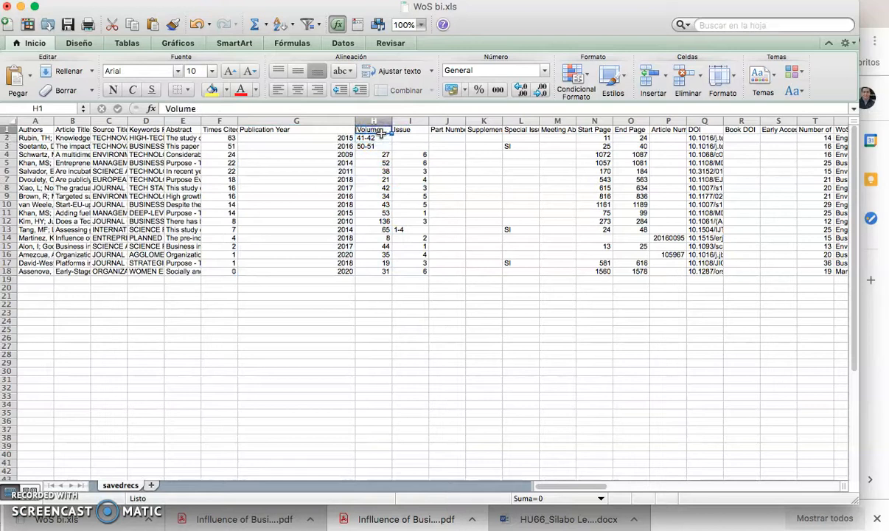
{"action": "key", "text": "shift+Right"}
{"action": "key", "text": "shift+Right"}
{"action": "key", "text": "shift+Right"}
{"action": "key", "text": "shift+Right"}
{"action": "key", "text": "shift+Right"}
{"action": "key", "text": "shift+Right"}
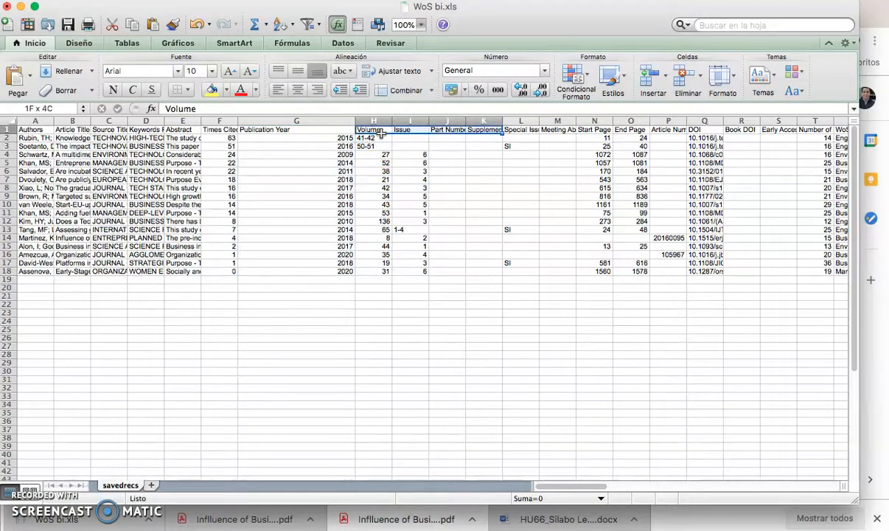
{"action": "key", "text": "shift+Right"}
{"action": "key", "text": "shift+Right"}
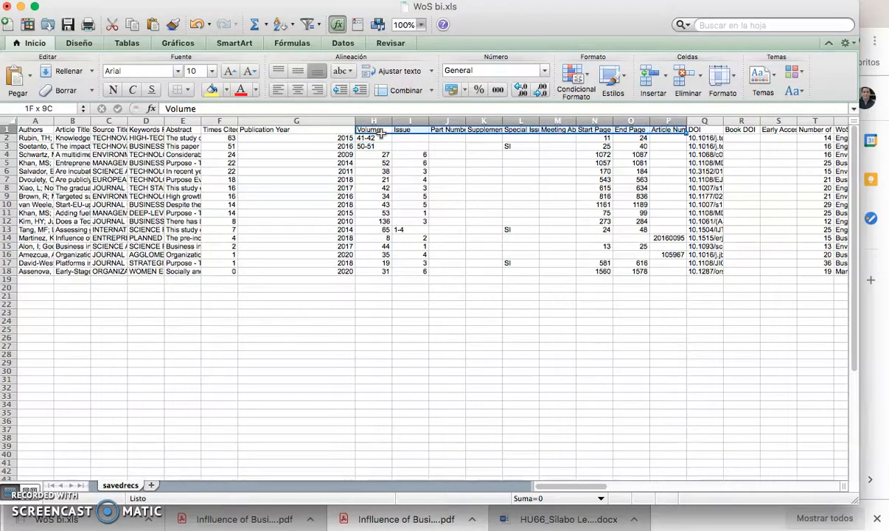
{"action": "key", "text": "shift+Down"}
{"action": "key", "text": "shift+Down"}
{"action": "key", "text": "shift+Down"}
{"action": "key", "text": "shift+Down"}
{"action": "key", "text": "shift+Down"}
{"action": "key", "text": "shift+Down"}
{"action": "key", "text": "shift+Down"}
{"action": "key", "text": "shift+Down"}
{"action": "key", "text": "shift+Down"}
{"action": "key", "text": "shift+Down"}
{"action": "key", "text": "shift+Down"}
{"action": "key", "text": "shift+Down"}
{"action": "key", "text": "shift+Down"}
{"action": "key", "text": "shift+Down"}
{"action": "key", "text": "shift+Down"}
{"action": "key", "text": "shift+Down"}
{"action": "key", "text": "shift+Down"}
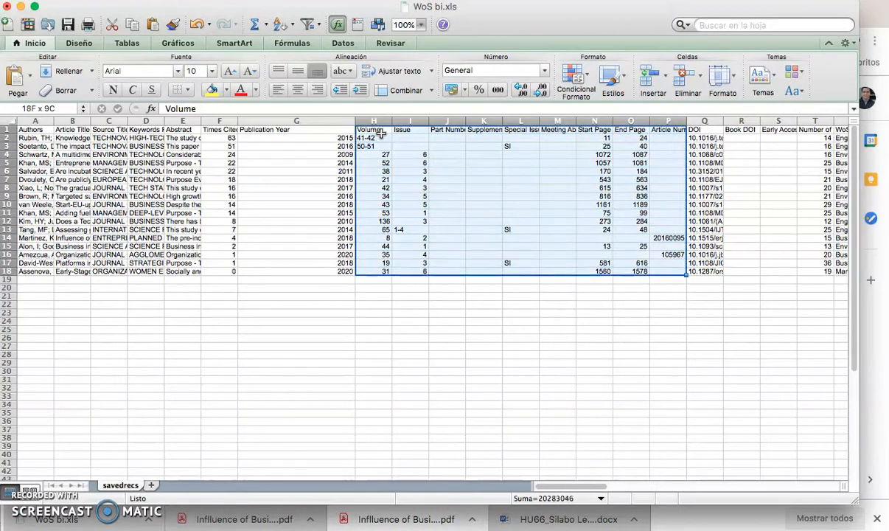
{"action": "right_click", "coordinate": [429, 190]}
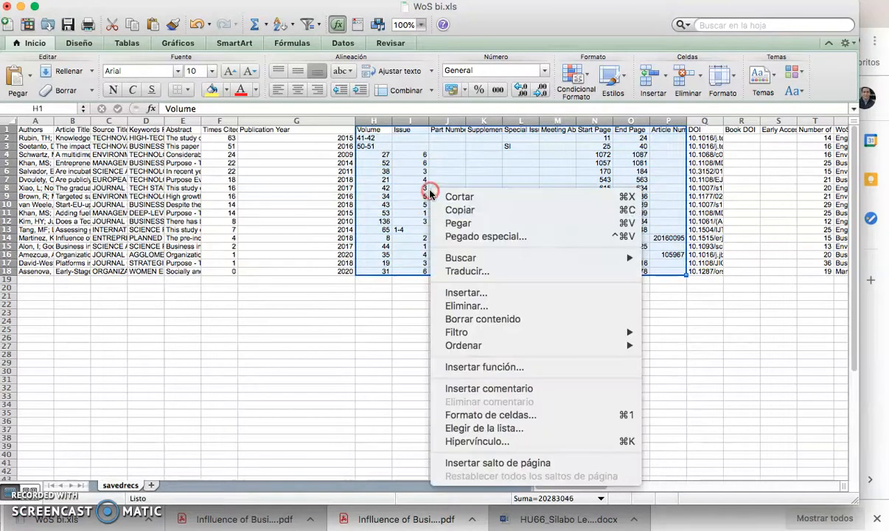
{"action": "left_click", "coordinate": [462, 303]}
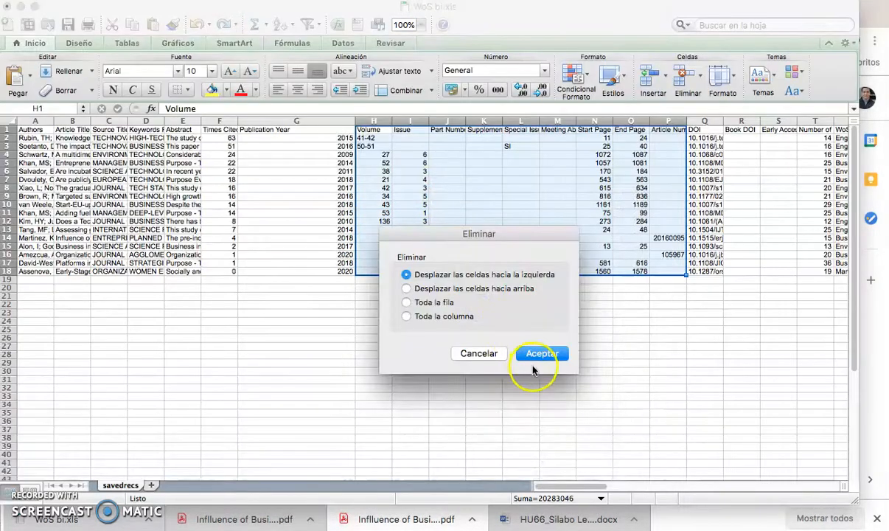
{"action": "left_click", "coordinate": [535, 356]}
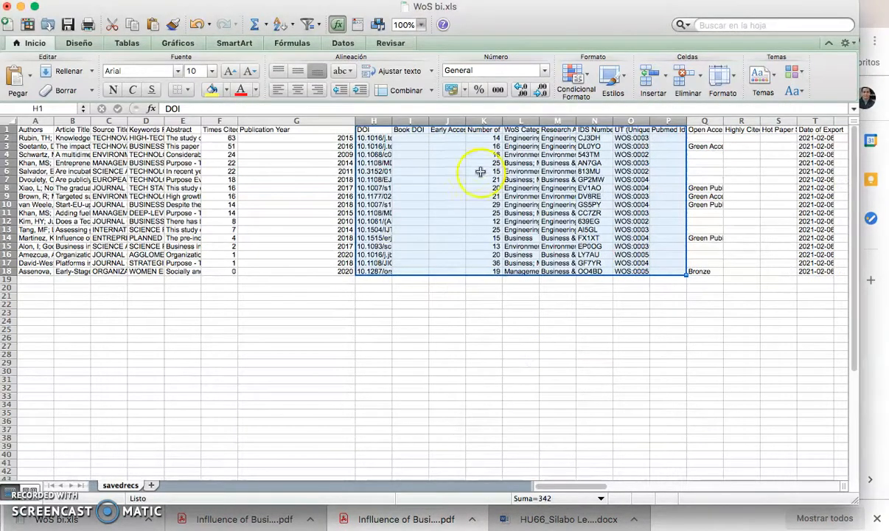
Step: Delete the cells I1:T18, from Book DOI through Date of Export
{"action": "left_click", "coordinate": [410, 130]}
{"action": "key", "text": "shift+Right"}
{"action": "key", "text": "shift+Right"}
{"action": "key", "text": "shift+Left"}
{"action": "key", "text": "shift+Right"}
{"action": "key", "text": "Right"}
{"action": "key", "text": "Right"}
{"action": "key", "text": "Left"}
{"action": "key", "text": "Left"}
{"action": "key", "text": "Left"}
{"action": "key", "text": "shift+Right"}
{"action": "key", "text": "Right"}
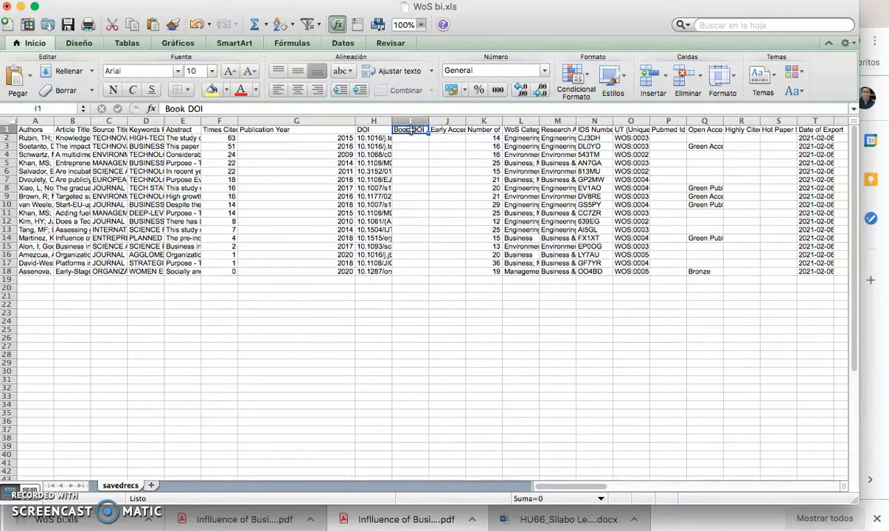
{"action": "key", "text": "shift+Right"}
{"action": "key", "text": "shift+Right"}
{"action": "key", "text": "shift+Down"}
{"action": "key", "text": "shift+Right"}
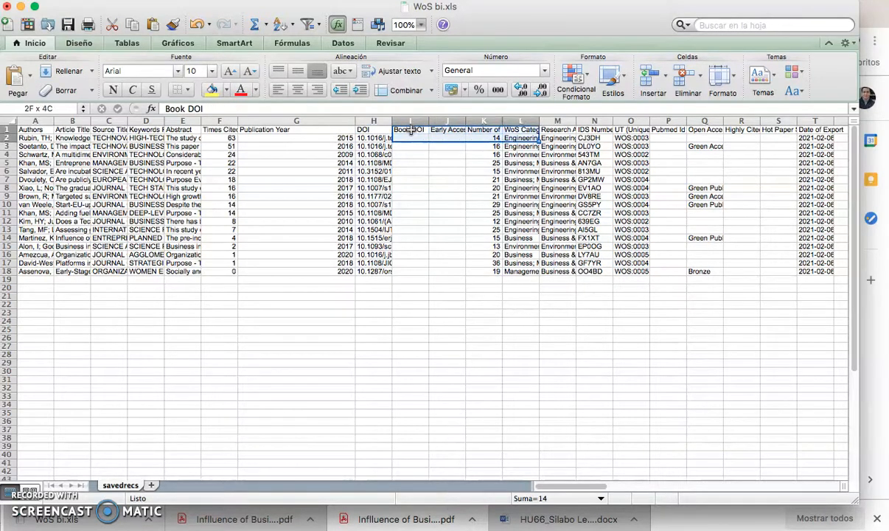
{"action": "key", "text": "shift+Right"}
{"action": "key", "text": "shift+Right"}
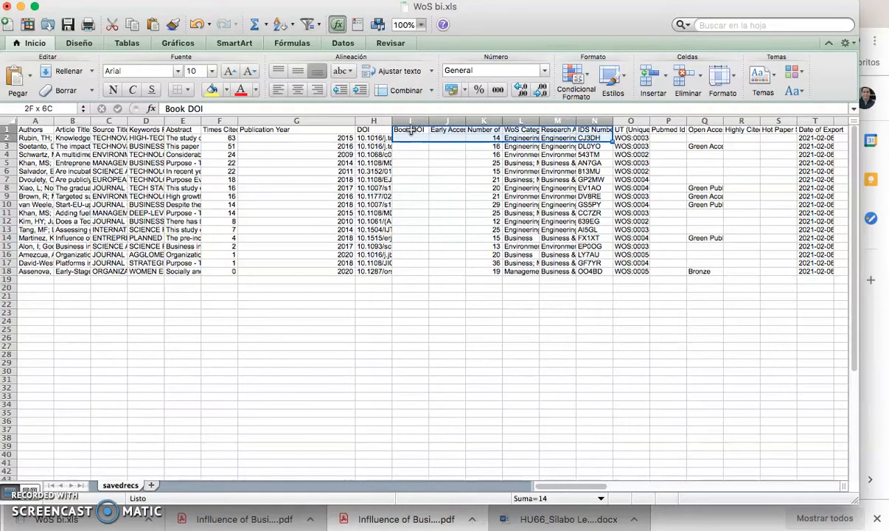
{"action": "key", "text": "shift+Right"}
{"action": "key", "text": "shift+Right"}
{"action": "key", "text": "shift+Right"}
{"action": "key", "text": "shift+Right"}
{"action": "key", "text": "shift+Right"}
{"action": "key", "text": "shift+Right"}
{"action": "key", "text": "shift+Right"}
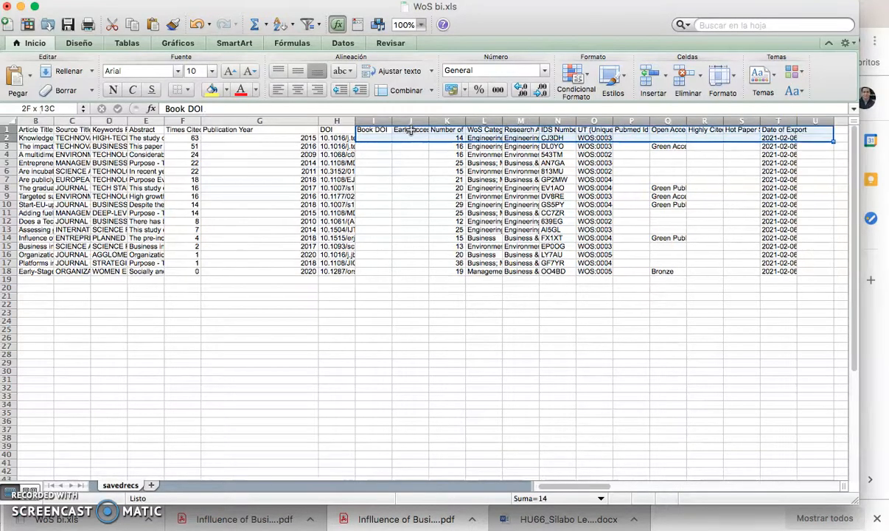
{"action": "key", "text": "shift+Left"}
{"action": "key", "text": "shift+Down"}
{"action": "key", "text": "shift+Down"}
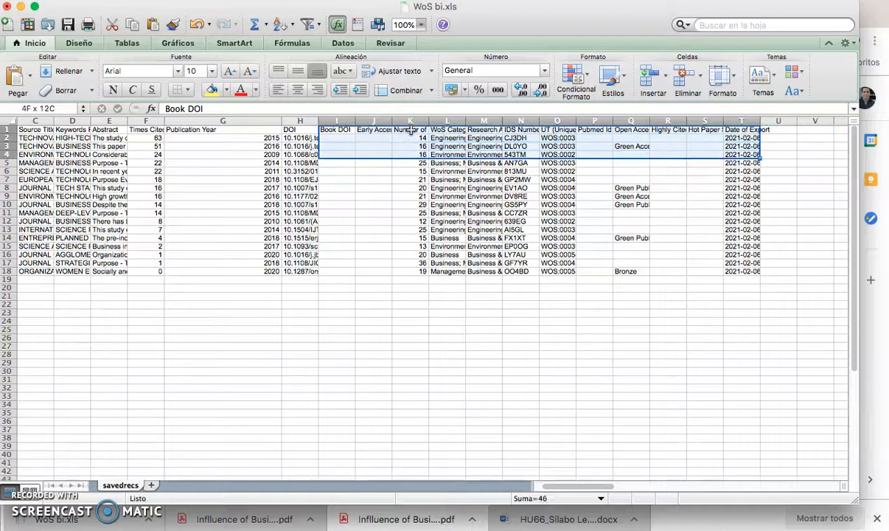
{"action": "key", "text": "shift+Down"}
{"action": "key", "text": "shift+Down"}
{"action": "key", "text": "shift+Down"}
{"action": "key", "text": "shift+Down"}
{"action": "key", "text": "shift+Down"}
{"action": "key", "text": "shift+Down"}
{"action": "key", "text": "shift+Down"}
{"action": "key", "text": "shift+Down"}
{"action": "key", "text": "shift+Down"}
{"action": "key", "text": "shift+Down"}
{"action": "key", "text": "shift+Down"}
{"action": "key", "text": "shift+Down"}
{"action": "key", "text": "shift+Down"}
{"action": "key", "text": "shift+Down"}
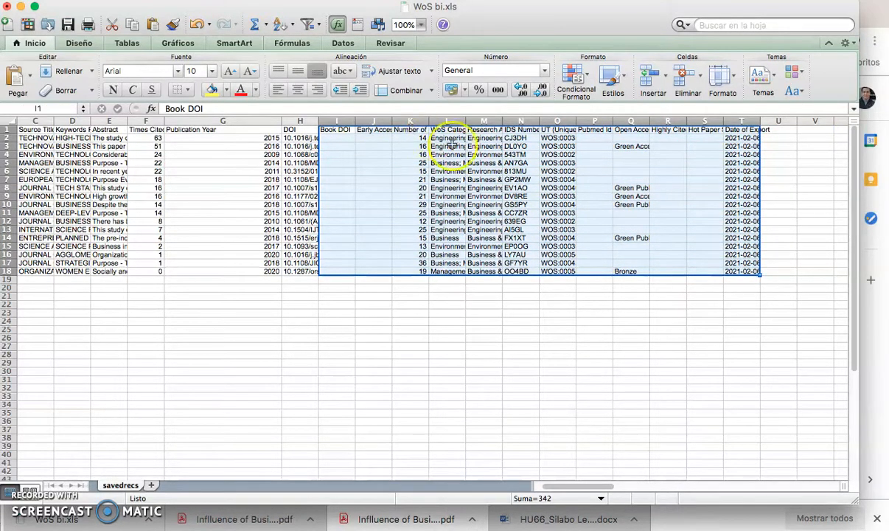
{"action": "right_click", "coordinate": [511, 187]}
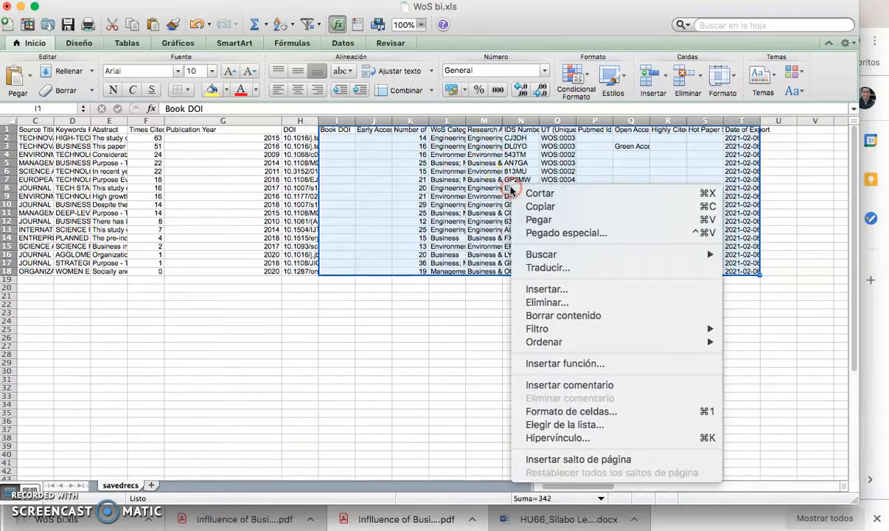
{"action": "left_click", "coordinate": [561, 304]}
{"action": "left_click", "coordinate": [622, 347]}
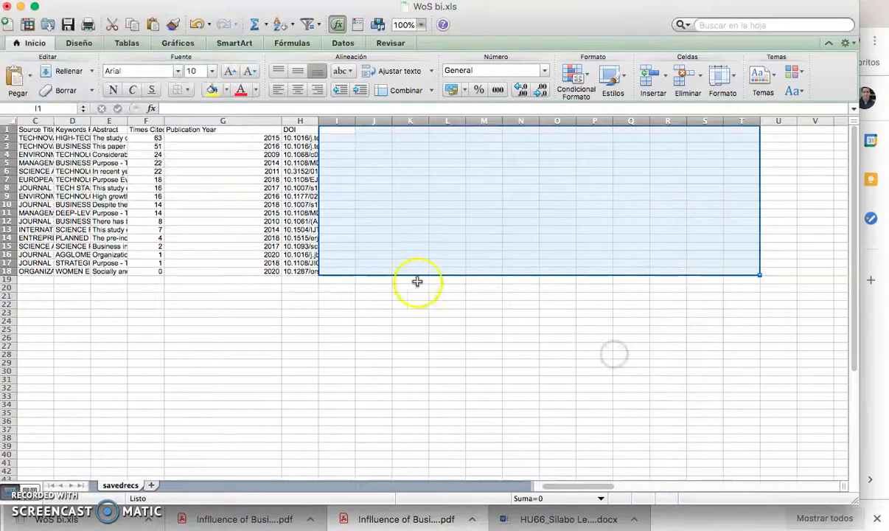
Step: Copy the remaining records table A1:H18, from Authors through DOI, including the header row
{"action": "left_click", "coordinate": [282, 273]}
{"action": "key", "text": "Left"}
{"action": "key", "text": "Left"}
{"action": "key", "text": "Left"}
{"action": "key", "text": "Left"}
{"action": "key", "text": "Left"}
{"action": "key", "text": "Left"}
{"action": "key", "text": "Up"}
{"action": "key", "text": "Up"}
{"action": "key", "text": "Up"}
{"action": "key", "text": "Up"}
{"action": "key", "text": "Up"}
{"action": "key", "text": "Up"}
{"action": "key", "text": "Up"}
{"action": "key", "text": "Up"}
{"action": "key", "text": "Up"}
{"action": "key", "text": "Up"}
{"action": "key", "text": "Up"}
{"action": "key", "text": "Up"}
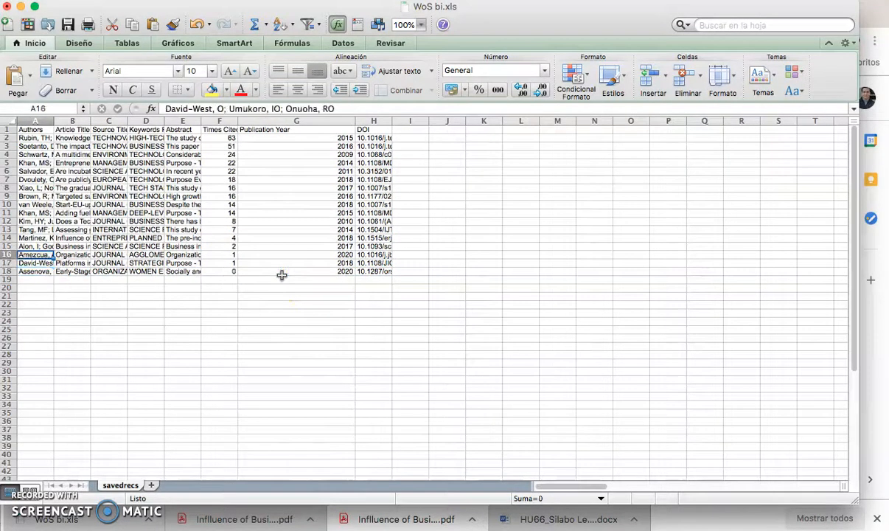
{"action": "key", "text": "Up"}
{"action": "key", "text": "Up"}
{"action": "key", "text": "Up"}
{"action": "key", "text": "Up"}
{"action": "key", "text": "Up"}
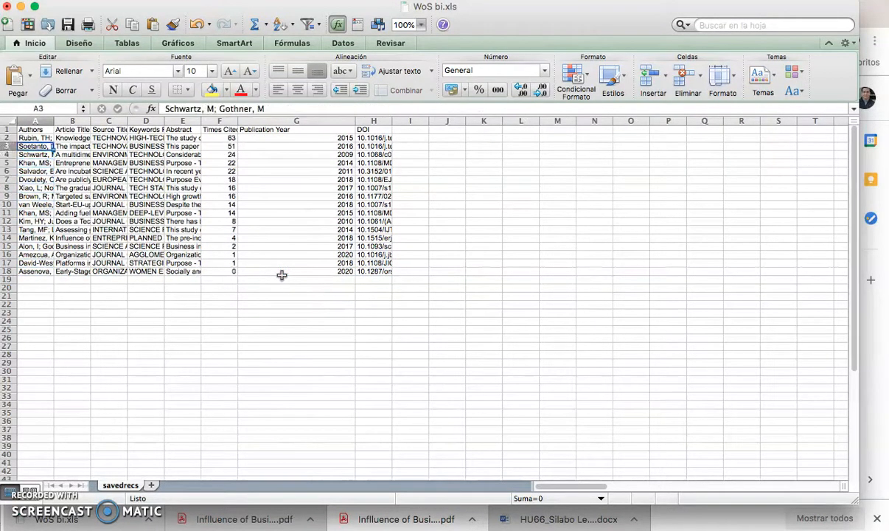
{"action": "key", "text": "shift+Right"}
{"action": "key", "text": "shift+Right"}
{"action": "key", "text": "shift+Right"}
{"action": "key", "text": "shift+Right"}
{"action": "key", "text": "shift+Right"}
{"action": "key", "text": "shift+Right"}
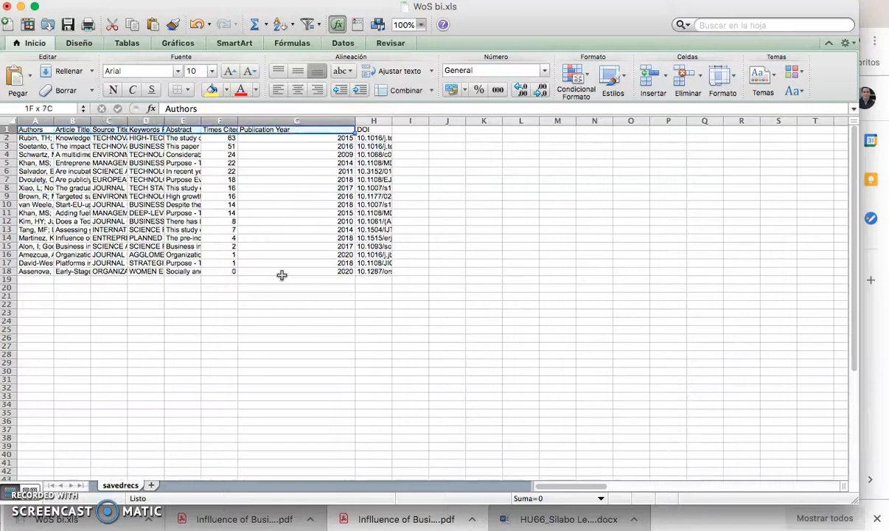
{"action": "key", "text": "shift+Down"}
{"action": "key", "text": "shift+Right"}
{"action": "key", "text": "shift+Down"}
{"action": "key", "text": "shift+Down"}
{"action": "key", "text": "shift+Down"}
{"action": "key", "text": "shift+Down"}
{"action": "key", "text": "shift+Down"}
{"action": "key", "text": "shift+Down"}
{"action": "key", "text": "shift+Down"}
{"action": "key", "text": "shift+Down"}
{"action": "key", "text": "shift+Down"}
{"action": "key", "text": "shift+Down"}
{"action": "key", "text": "shift+Down"}
{"action": "key", "text": "shift+Down"}
{"action": "key", "text": "shift+Down"}
{"action": "key", "text": "shift+Down"}
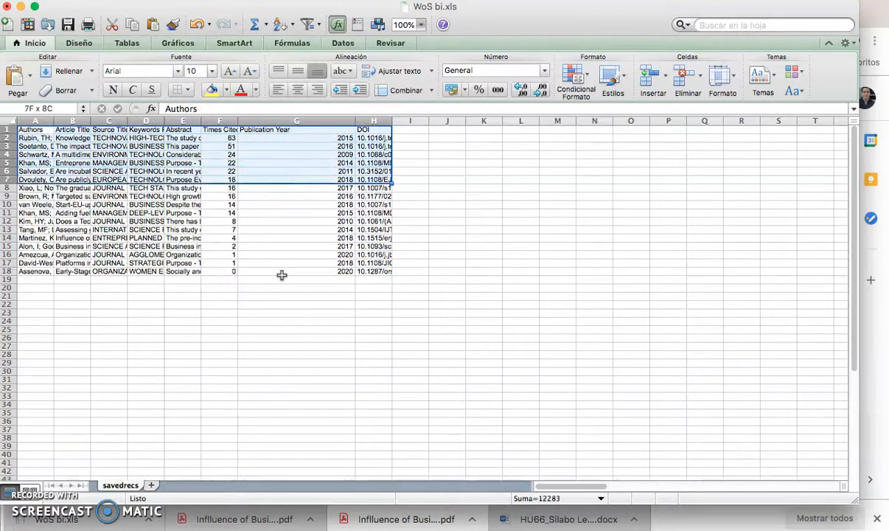
{"action": "key", "text": "shift+Down"}
{"action": "key", "text": "shift+Down"}
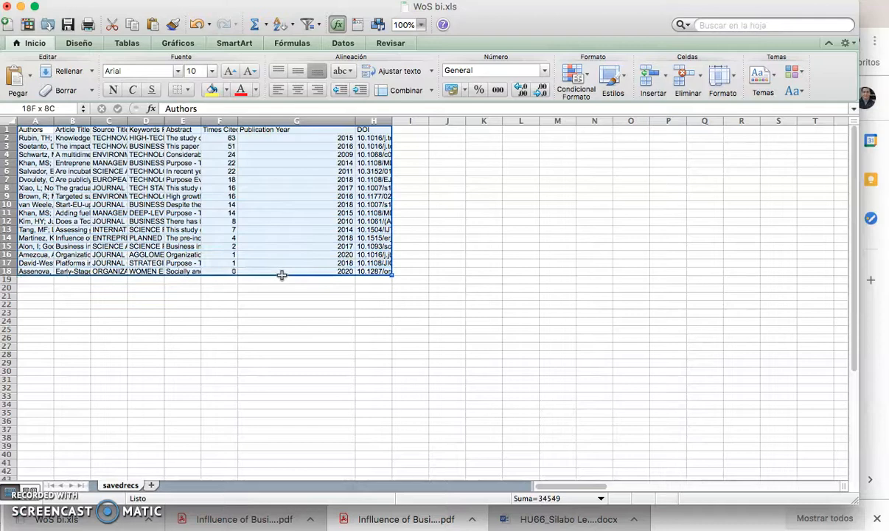
{"action": "key", "text": "cmd+c"}
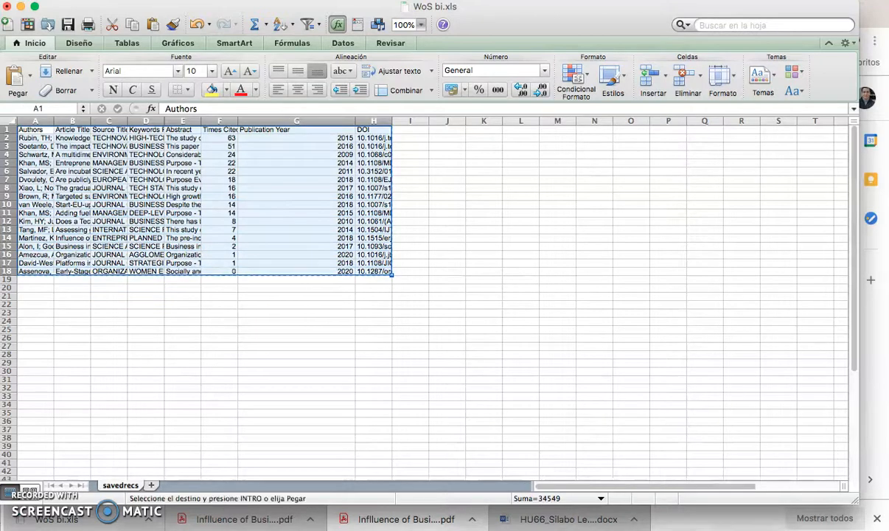
Step: Switch to the Google Sheets review workbook in Chrome and paste the copied records into sheet Hoja 10 starting at cell C2
{"action": "left_click", "coordinate": [273, 514]}
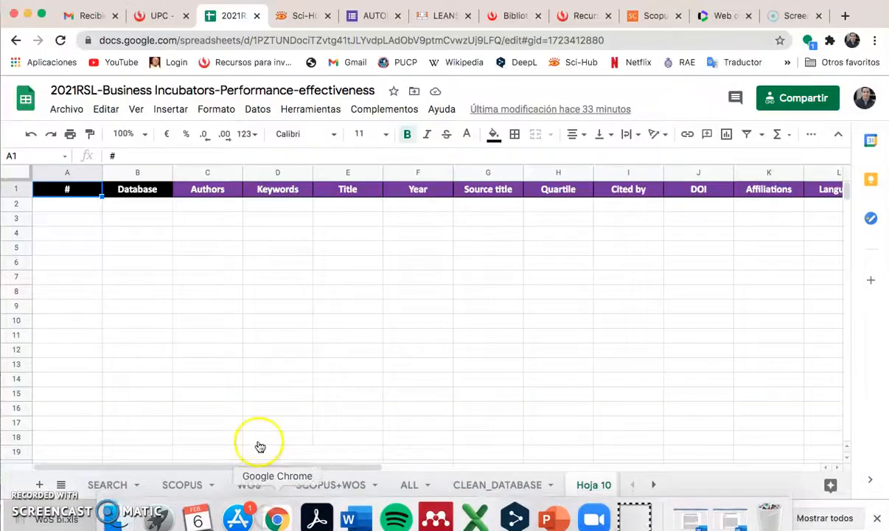
{"action": "left_click", "coordinate": [205, 209]}
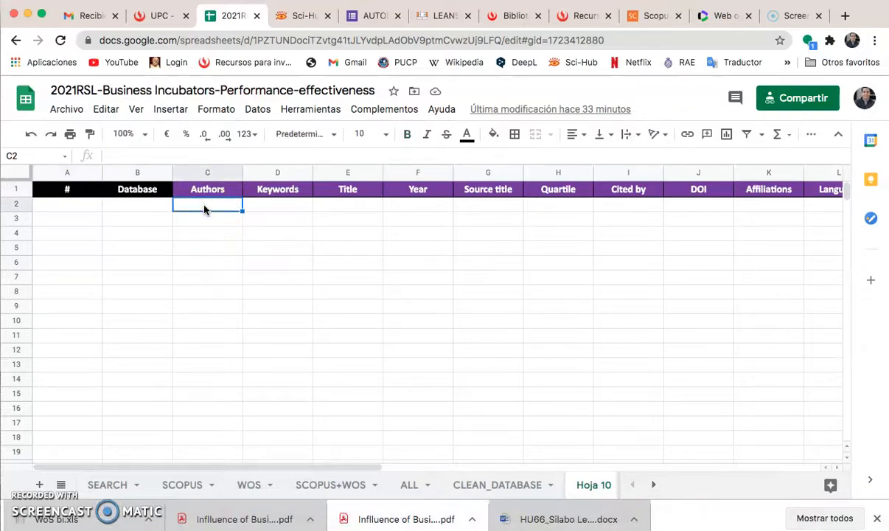
{"action": "key", "text": "super+v"}
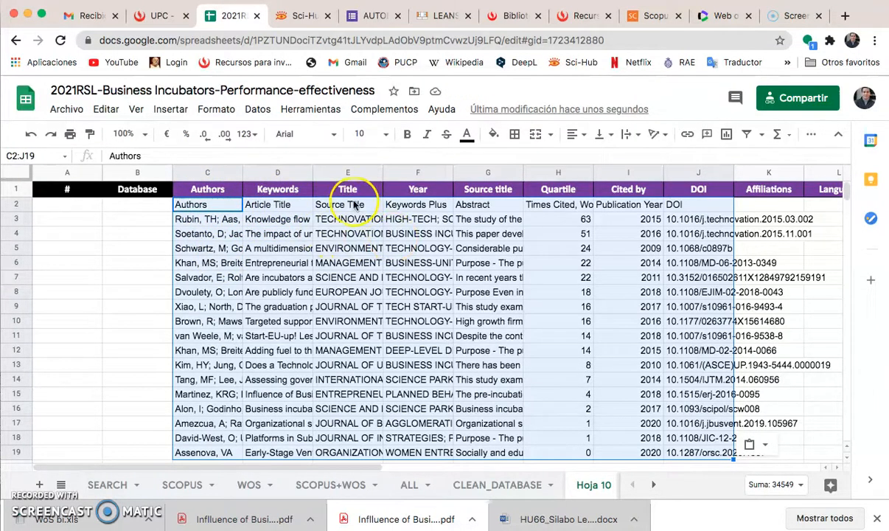
{"action": "left_click", "coordinate": [304, 220]}
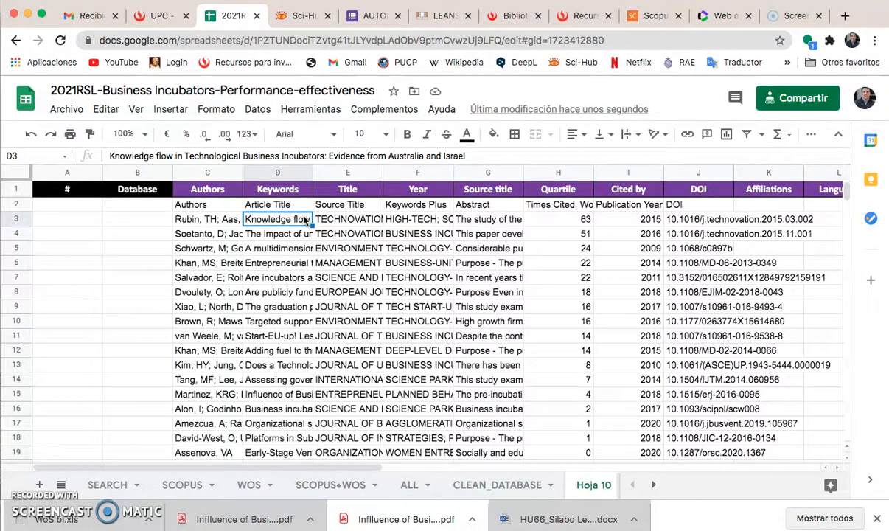
{"action": "key", "text": "Up"}
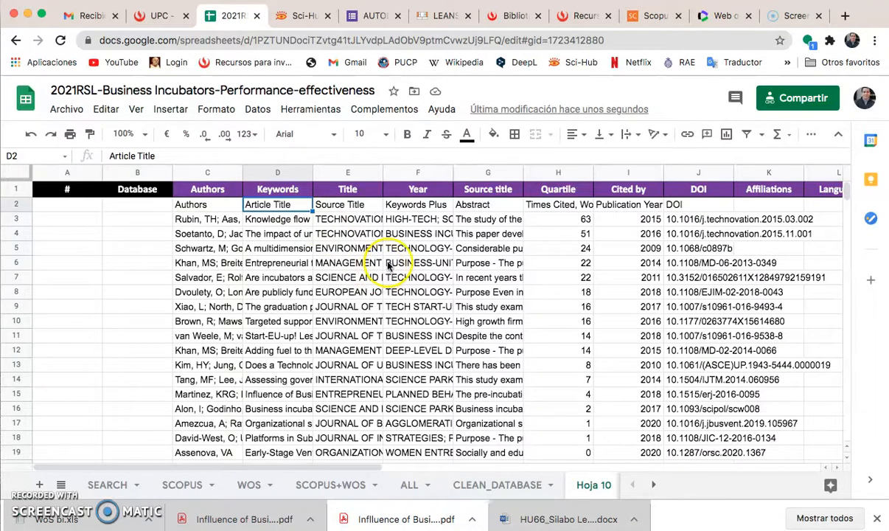
Step: Review the SCOPUS, SEARCH and WOS sheets for the search strings and the records listed from each database
{"action": "left_click", "coordinate": [175, 489]}
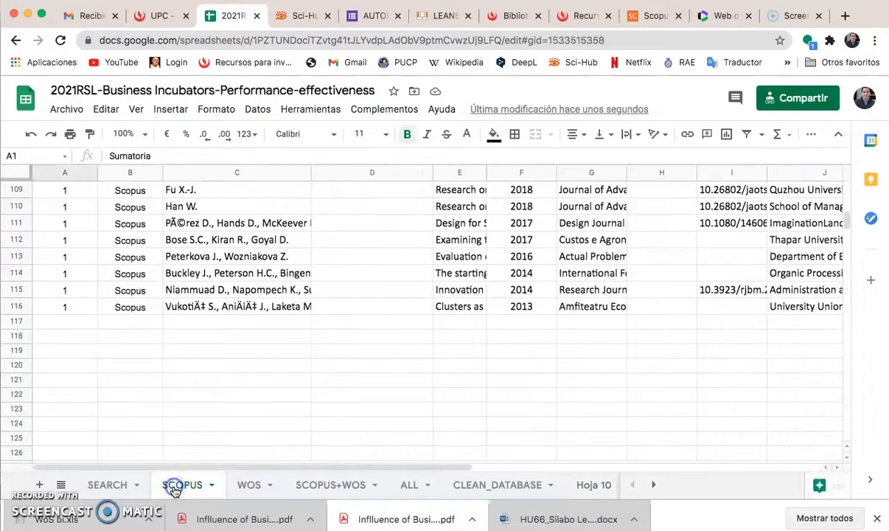
{"action": "scroll", "coordinate": [228, 350], "scroll_direction": "up", "scroll_amount": 8}
{"action": "scroll", "coordinate": [229, 350], "scroll_direction": "up", "scroll_amount": 20}
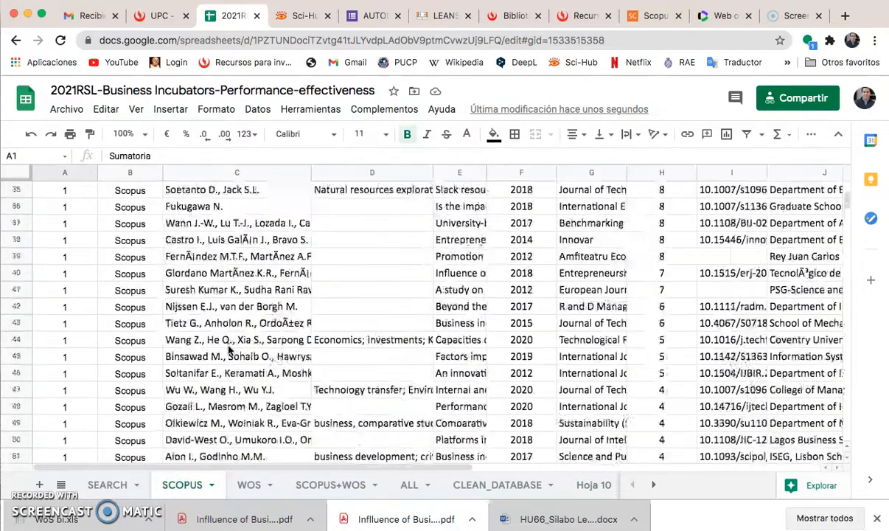
{"action": "left_click", "coordinate": [103, 484]}
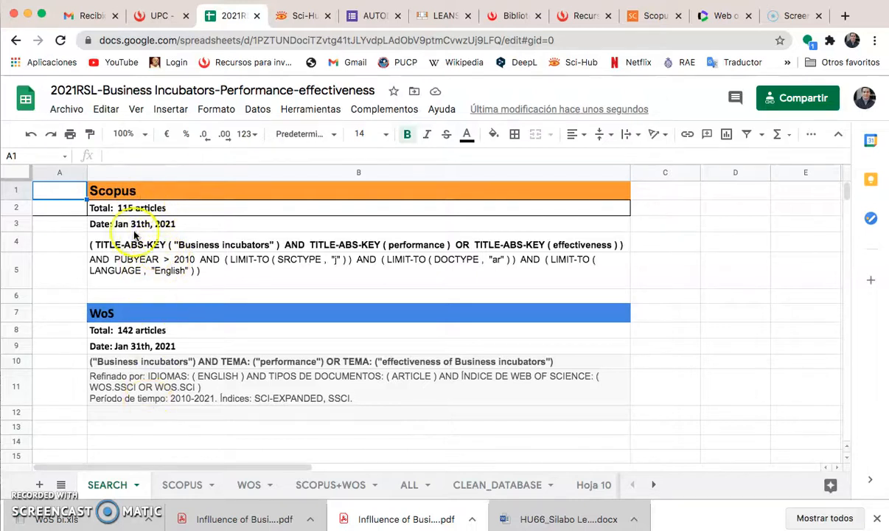
{"action": "left_click", "coordinate": [171, 485]}
{"action": "scroll", "coordinate": [264, 269], "scroll_direction": "down", "scroll_amount": 2}
{"action": "scroll", "coordinate": [263, 269], "scroll_direction": "down", "scroll_amount": 5}
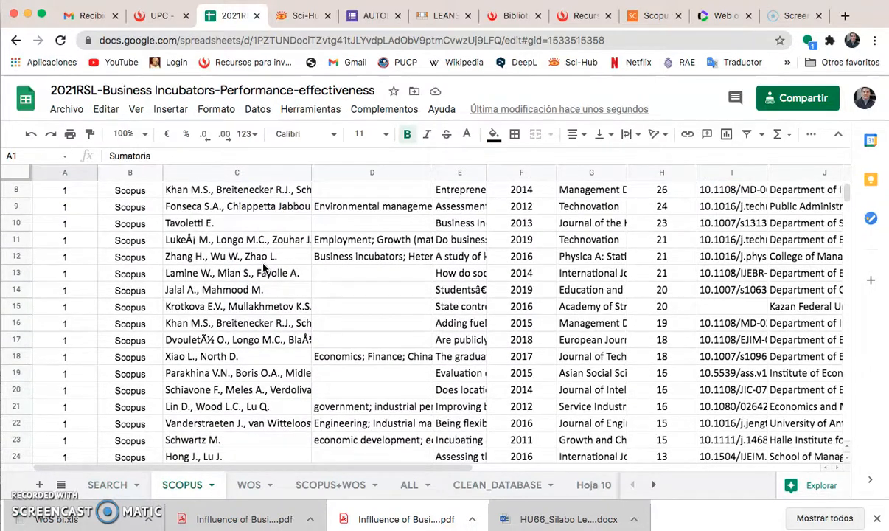
{"action": "scroll", "coordinate": [263, 269], "scroll_direction": "up", "scroll_amount": 7}
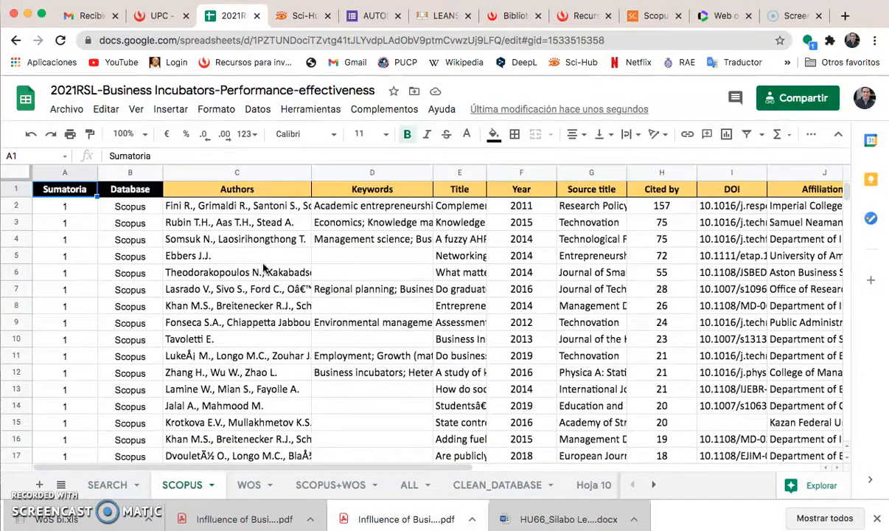
{"action": "left_click", "coordinate": [246, 485]}
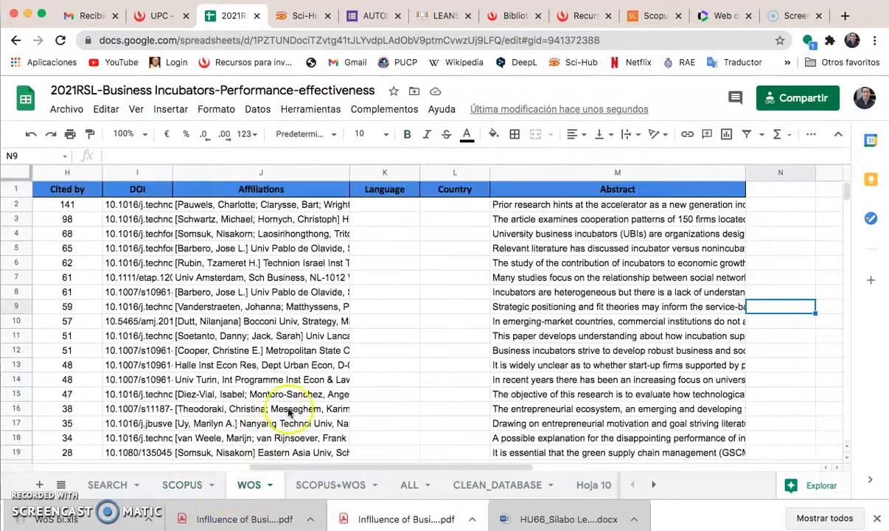
Step: Examine the SCOPUS+WOS, ALL and CLEAN_DATABASE sheets for how merged, repeated and eliminated articles are colour-coded and cleaned
{"action": "left_click", "coordinate": [325, 486]}
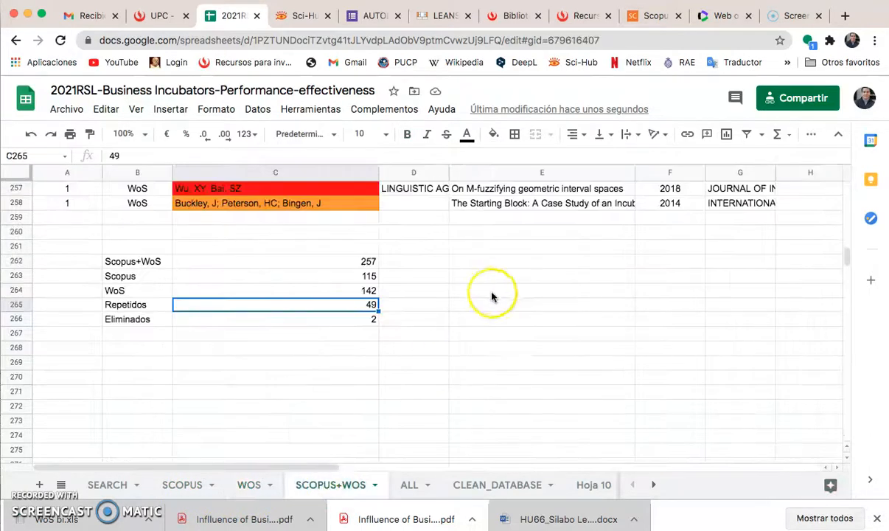
{"action": "scroll", "coordinate": [492, 297], "scroll_direction": "up", "scroll_amount": 20}
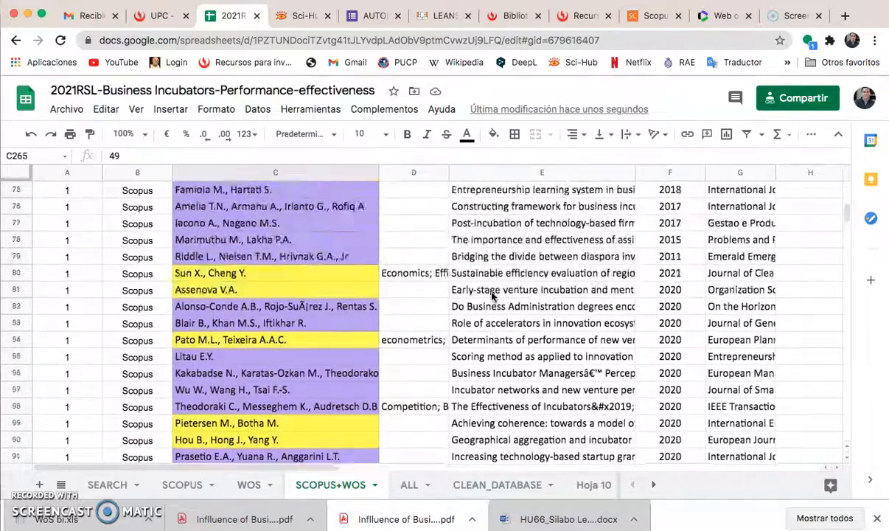
{"action": "scroll", "coordinate": [492, 297], "scroll_direction": "up", "scroll_amount": 20}
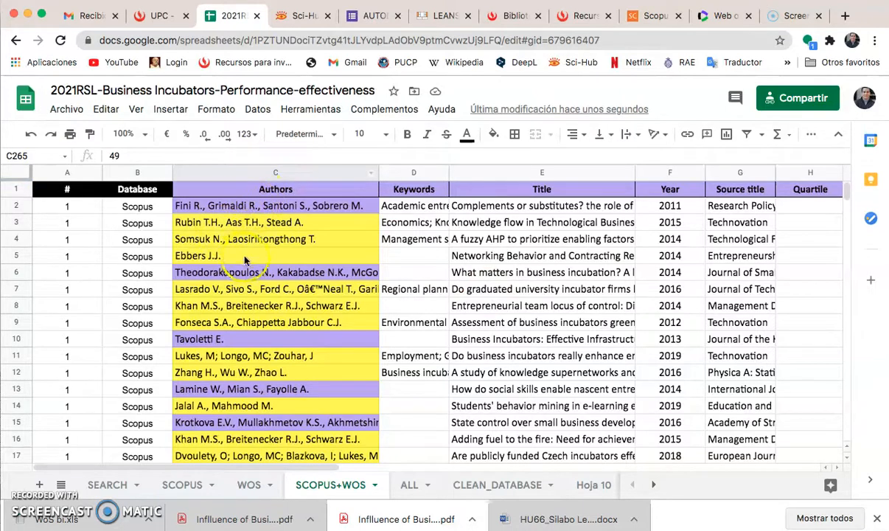
{"action": "scroll", "coordinate": [250, 274], "scroll_direction": "down", "scroll_amount": 1}
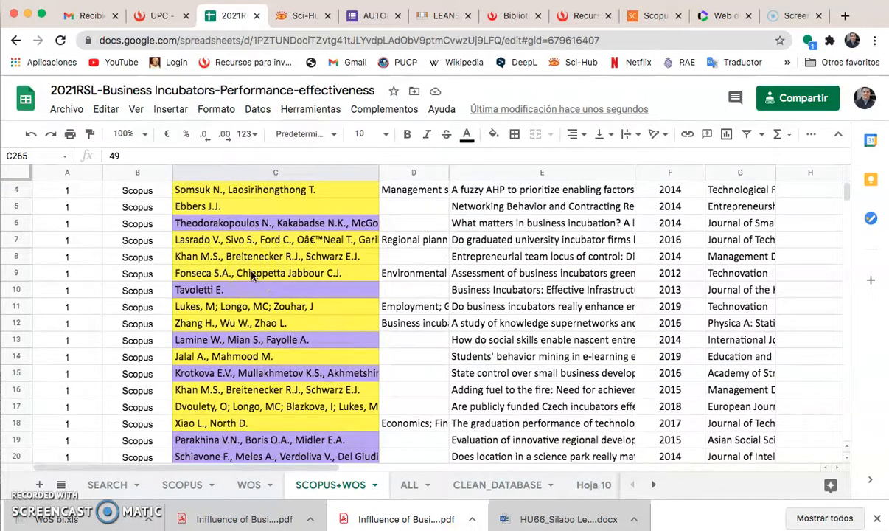
{"action": "left_click", "coordinate": [408, 484]}
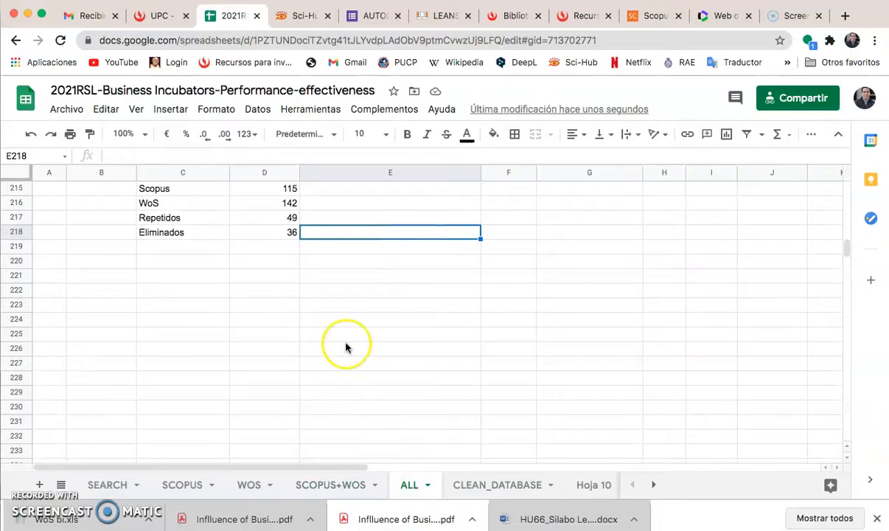
{"action": "scroll", "coordinate": [346, 347], "scroll_direction": "up", "scroll_amount": 20}
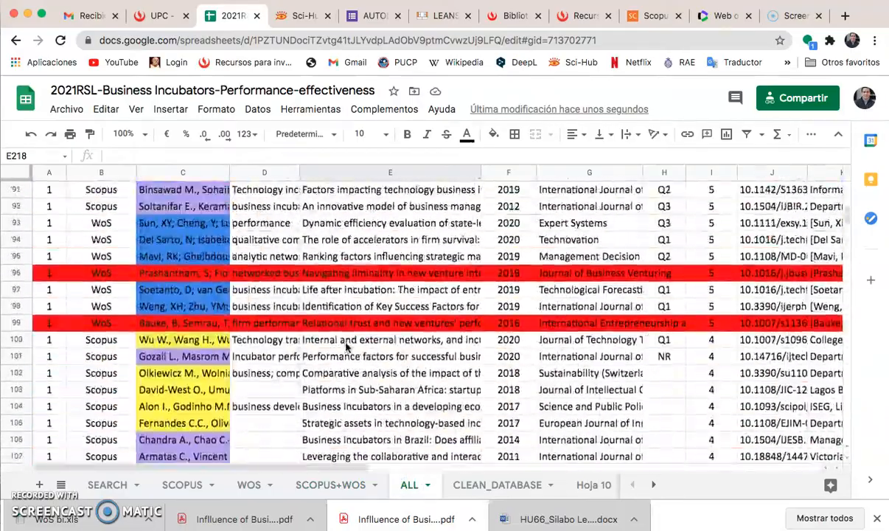
{"action": "scroll", "coordinate": [346, 347], "scroll_direction": "up", "scroll_amount": 20}
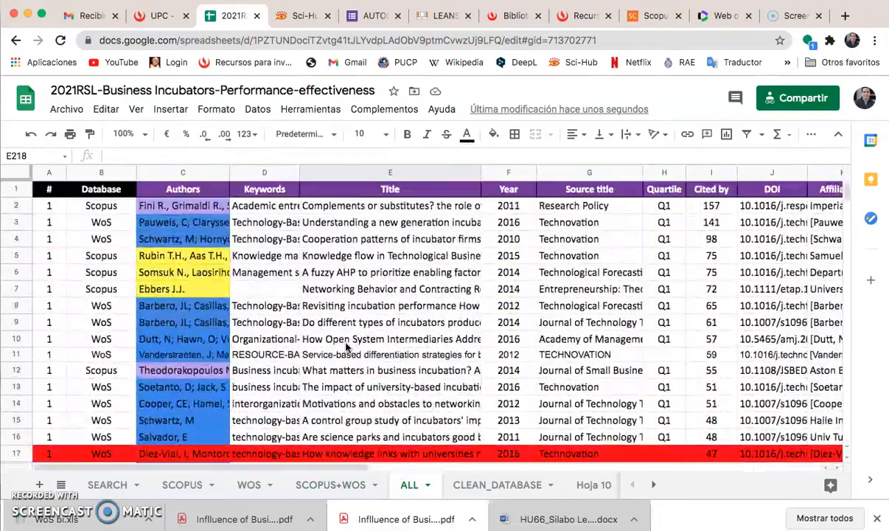
{"action": "scroll", "coordinate": [238, 222], "scroll_direction": "down", "scroll_amount": 3}
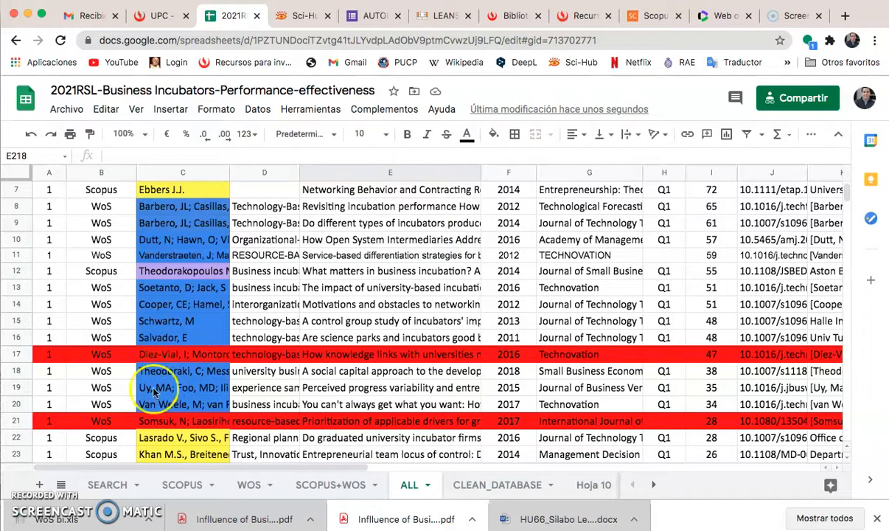
{"action": "left_click", "coordinate": [478, 486]}
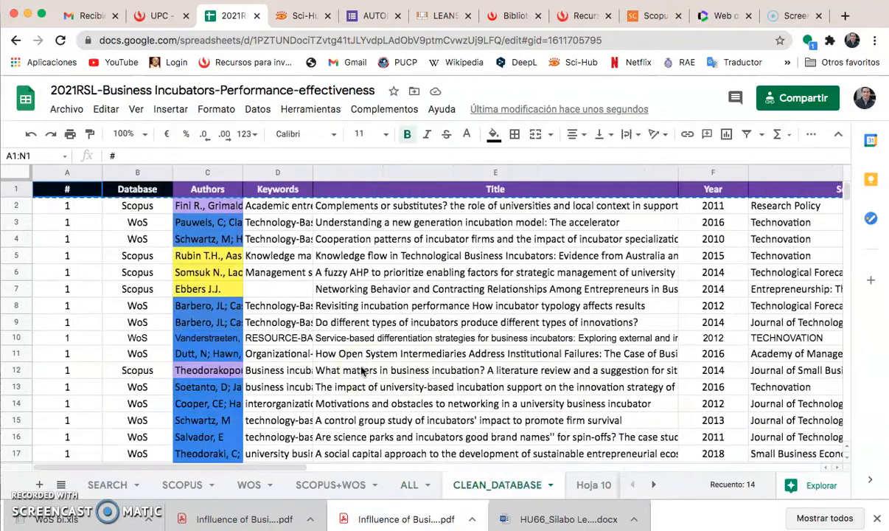
{"action": "scroll", "coordinate": [301, 345], "scroll_direction": "down", "scroll_amount": 10}
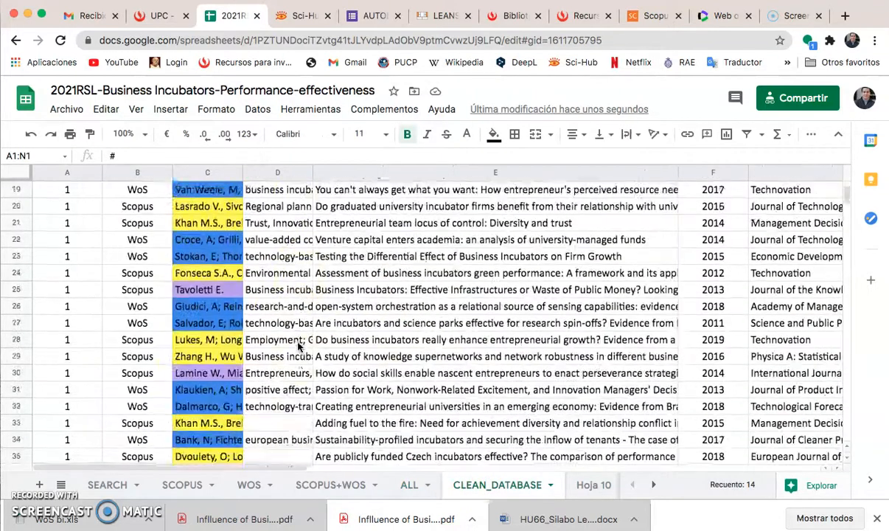
Step: Examine the tally beneath the CLEAN_DATABASE records for the Scopus, WoS, repeated, eliminated and total article counts
{"action": "scroll", "coordinate": [300, 345], "scroll_direction": "down", "scroll_amount": 12}
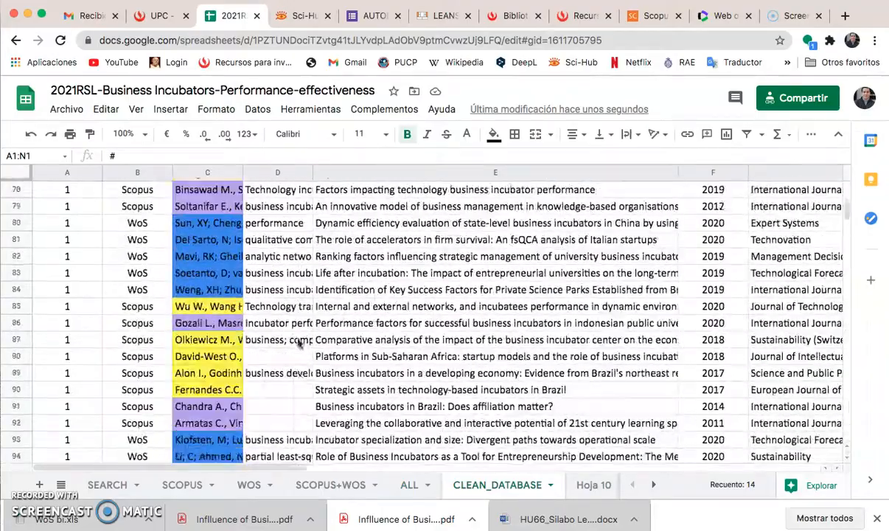
{"action": "scroll", "coordinate": [299, 342], "scroll_direction": "down", "scroll_amount": 10}
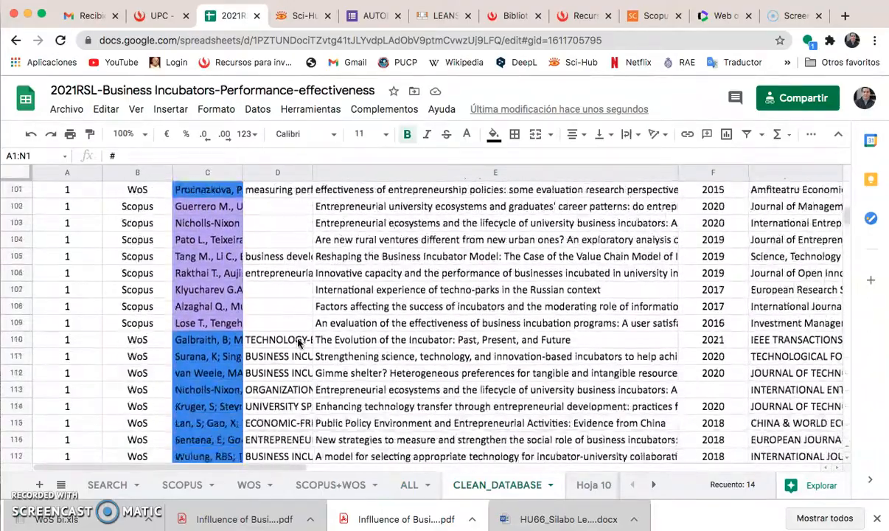
{"action": "scroll", "coordinate": [298, 343], "scroll_direction": "down", "scroll_amount": 15}
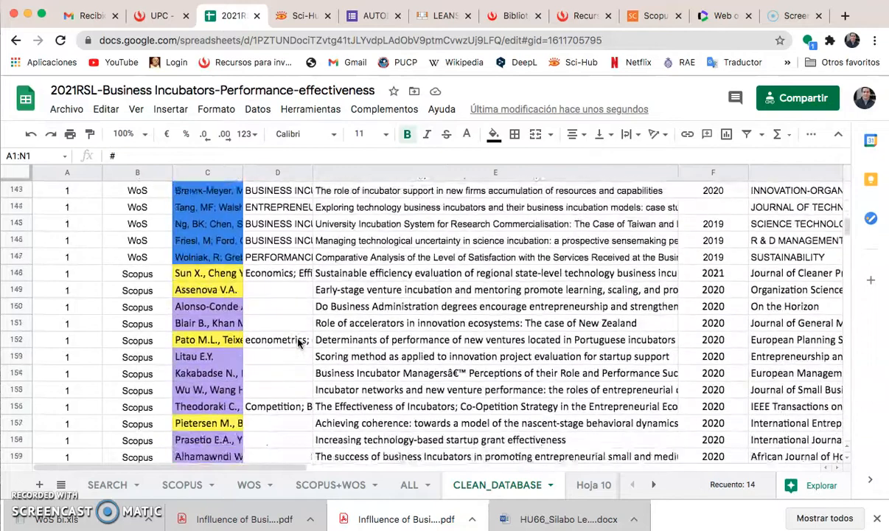
{"action": "scroll", "coordinate": [298, 343], "scroll_direction": "down", "scroll_amount": 7}
{"action": "scroll", "coordinate": [299, 342], "scroll_direction": "up", "scroll_amount": 2}
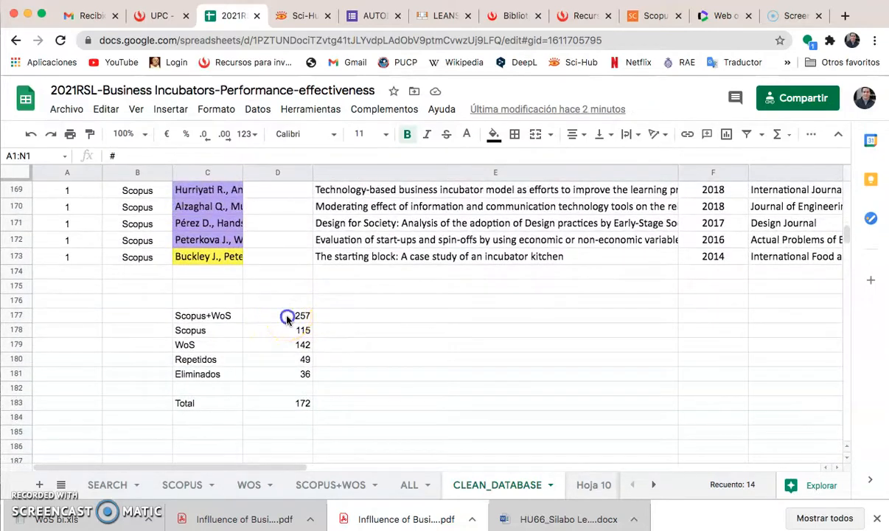
{"action": "left_click", "coordinate": [287, 317]}
{"action": "key", "text": "Down"}
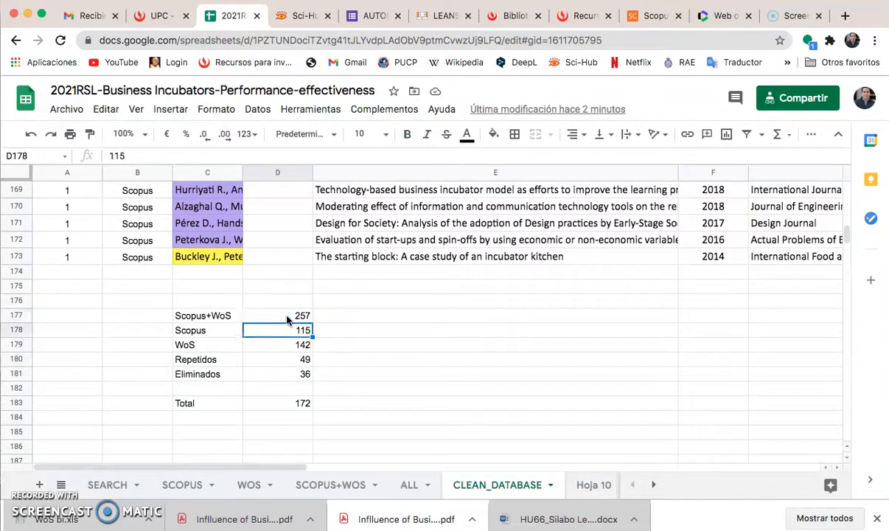
{"action": "key", "text": "Down"}
{"action": "key", "text": "Down"}
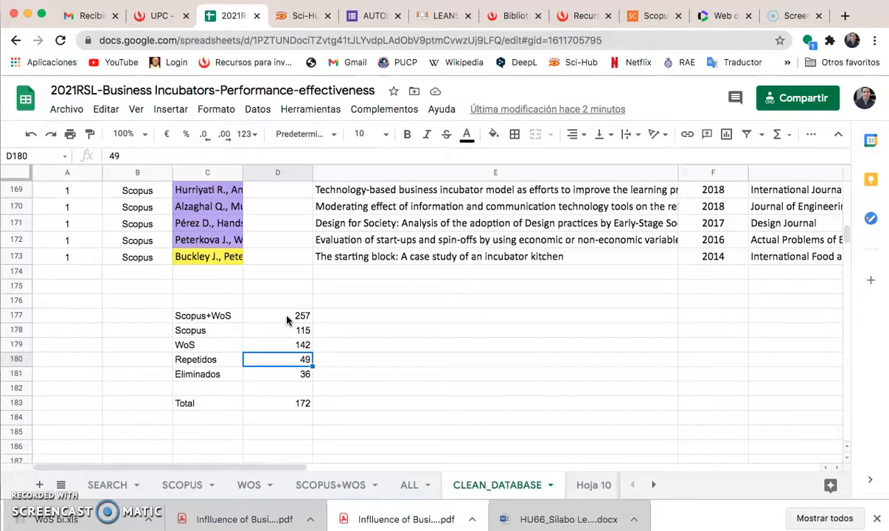
{"action": "key", "text": "Down"}
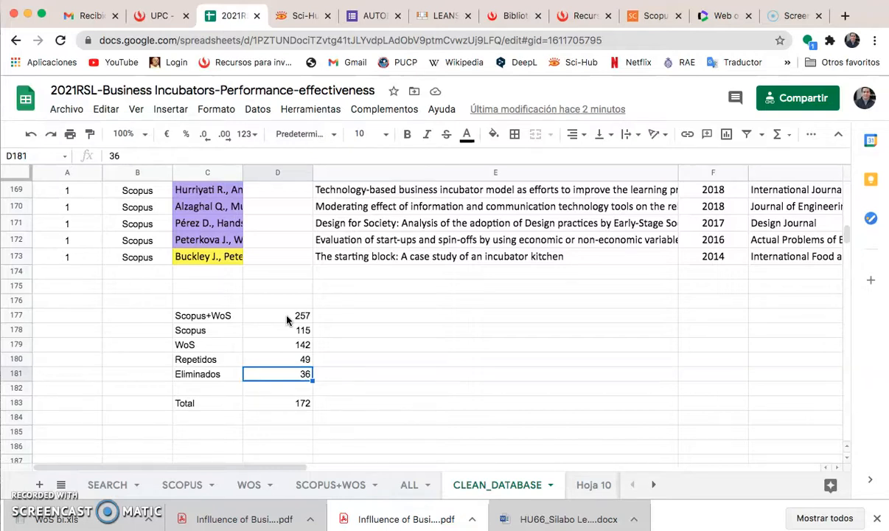
{"action": "key", "text": "Down"}
{"action": "key", "text": "Down"}
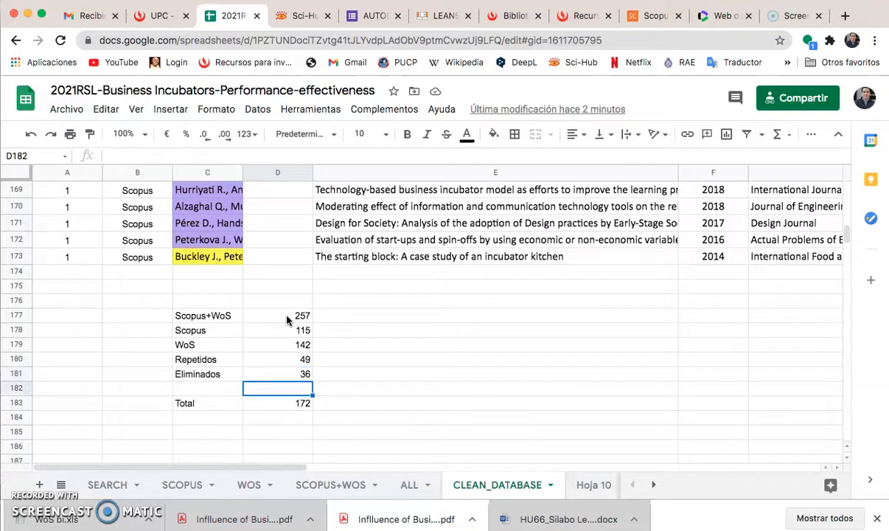
Step: Review the cleaned article records in CLEAN_DATABASE from the tally back up toward the first rows, checking their source database and colour coding
{"action": "key", "text": "Up"}
{"action": "key", "text": "Up"}
{"action": "key", "text": "Up"}
{"action": "key", "text": "Up"}
{"action": "key", "text": "Up"}
{"action": "key", "text": "Left"}
{"action": "key", "text": "Left"}
{"action": "key", "text": "Left"}
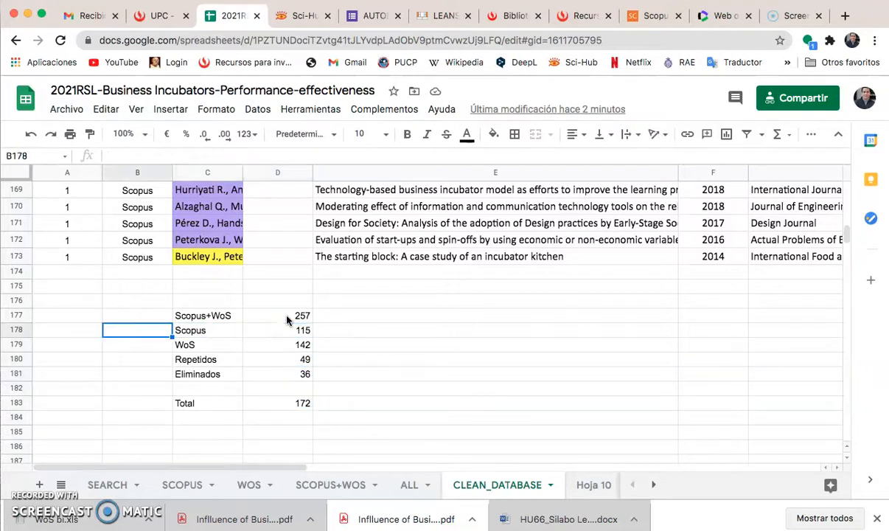
{"action": "key", "text": "Up"}
{"action": "key", "text": "Up"}
{"action": "key", "text": "Up"}
{"action": "key", "text": "Up"}
{"action": "key", "text": "Up"}
{"action": "key", "text": "Up"}
{"action": "key", "text": "Up"}
{"action": "key", "text": "Up"}
{"action": "key", "text": "Up"}
{"action": "key", "text": "Up"}
{"action": "key", "text": "Up"}
{"action": "key", "text": "Up"}
{"action": "key", "text": "Up"}
{"action": "key", "text": "Up"}
{"action": "key", "text": "Up"}
{"action": "key", "text": "Up"}
{"action": "key", "text": "Up"}
{"action": "key", "text": "Up"}
{"action": "key", "text": "Up"}
{"action": "key", "text": "Up"}
{"action": "key", "text": "Up"}
{"action": "key", "text": "Up"}
{"action": "key", "text": "Up"}
{"action": "key", "text": "Up"}
{"action": "key", "text": "Up"}
{"action": "key", "text": "Up"}
{"action": "key", "text": "Up"}
{"action": "key", "text": "Up"}
{"action": "key", "text": "Up"}
{"action": "key", "text": "Up"}
{"action": "key", "text": "Up"}
{"action": "key", "text": "Up"}
{"action": "key", "text": "Up"}
{"action": "key", "text": "Up"}
{"action": "key", "text": "Up"}
{"action": "key", "text": "Up"}
{"action": "key", "text": "Up"}
{"action": "key", "text": "Up"}
{"action": "key", "text": "Up"}
{"action": "key", "text": "Up"}
{"action": "key", "text": "Up"}
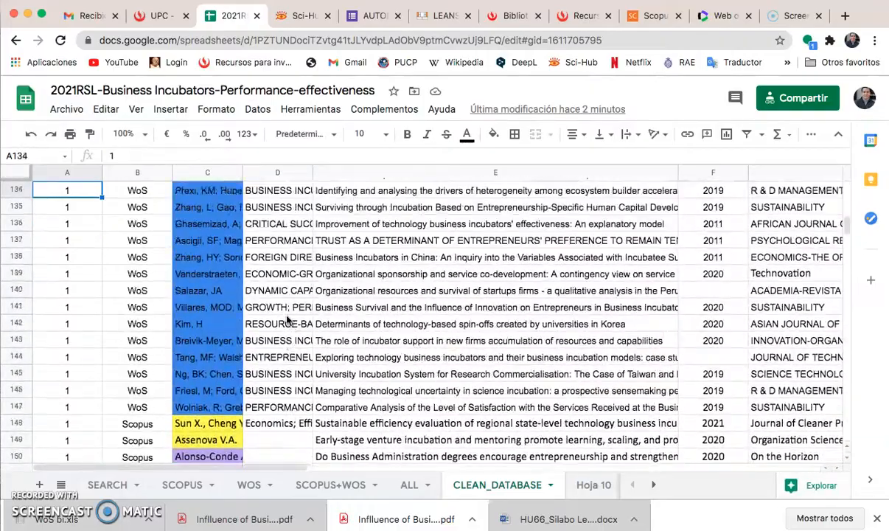
{"action": "key", "text": "Up"}
{"action": "key", "text": "Up"}
{"action": "key", "text": "Up"}
{"action": "key", "text": "Up"}
{"action": "key", "text": "Up"}
{"action": "key", "text": "Up"}
{"action": "key", "text": "Up"}
{"action": "key", "text": "Up"}
{"action": "key", "text": "Up"}
{"action": "key", "text": "Up"}
{"action": "key", "text": "Up"}
{"action": "key", "text": "Up"}
{"action": "key", "text": "Up"}
{"action": "key", "text": "Up"}
{"action": "key", "text": "Up"}
{"action": "key", "text": "Up"}
{"action": "key", "text": "Up"}
{"action": "key", "text": "Up"}
{"action": "key", "text": "Up"}
{"action": "key", "text": "Up"}
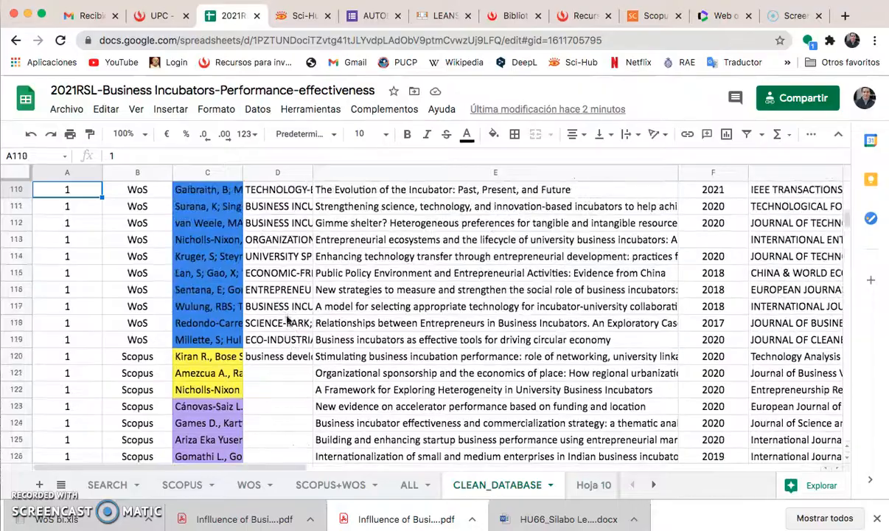
{"action": "key", "text": "Up"}
{"action": "key", "text": "Up"}
{"action": "key", "text": "Up"}
{"action": "key", "text": "Up"}
{"action": "key", "text": "Up"}
{"action": "key", "text": "Up"}
{"action": "key", "text": "Up"}
{"action": "key", "text": "Up"}
{"action": "key", "text": "Up"}
{"action": "key", "text": "Up"}
{"action": "key", "text": "Up"}
{"action": "key", "text": "Up"}
{"action": "key", "text": "Up"}
{"action": "key", "text": "Up"}
{"action": "key", "text": "Up"}
{"action": "key", "text": "Up"}
{"action": "key", "text": "Up"}
{"action": "key", "text": "Up"}
{"action": "key", "text": "Up"}
{"action": "key", "text": "Up"}
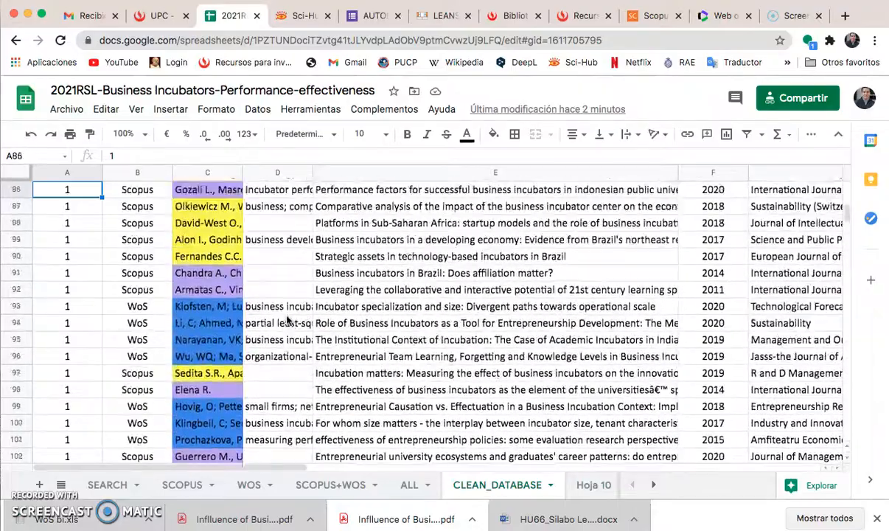
{"action": "key", "text": "Up"}
{"action": "key", "text": "Up"}
{"action": "key", "text": "Up"}
{"action": "key", "text": "Up"}
{"action": "key", "text": "Up"}
{"action": "key", "text": "Up"}
{"action": "key", "text": "Up"}
{"action": "key", "text": "Up"}
{"action": "key", "text": "Up"}
{"action": "key", "text": "Up"}
{"action": "key", "text": "Up"}
{"action": "key", "text": "Up"}
{"action": "key", "text": "Up"}
{"action": "key", "text": "Up"}
{"action": "key", "text": "Up"}
{"action": "key", "text": "Up"}
{"action": "key", "text": "Up"}
{"action": "key", "text": "Up"}
{"action": "key", "text": "Up"}
{"action": "key", "text": "Up"}
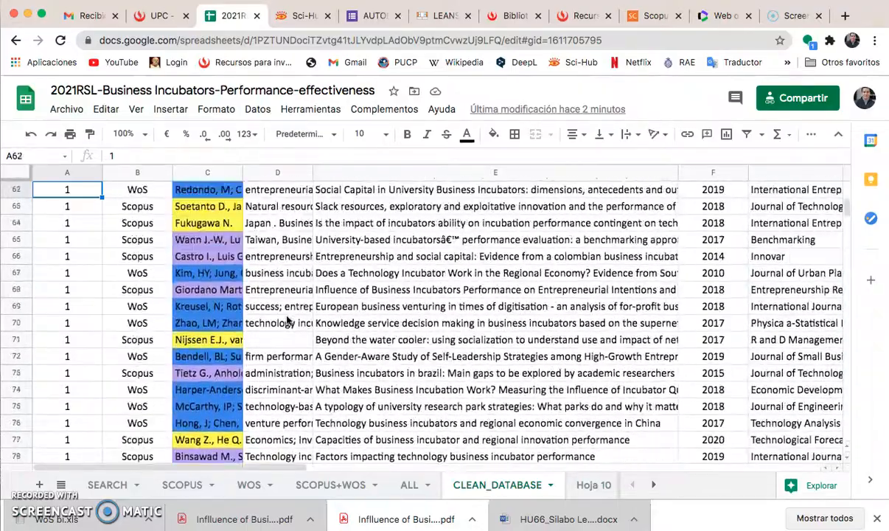
{"action": "key", "text": "Up"}
{"action": "key", "text": "Up"}
{"action": "key", "text": "Up"}
{"action": "key", "text": "Up"}
{"action": "key", "text": "Up"}
{"action": "key", "text": "Up"}
{"action": "key", "text": "Up"}
{"action": "key", "text": "Up"}
{"action": "key", "text": "Up"}
{"action": "key", "text": "Up"}
{"action": "key", "text": "Up"}
{"action": "key", "text": "Up"}
{"action": "key", "text": "Up"}
{"action": "key", "text": "Up"}
{"action": "key", "text": "Up"}
{"action": "key", "text": "Up"}
{"action": "key", "text": "Up"}
{"action": "key", "text": "Up"}
{"action": "key", "text": "Up"}
{"action": "key", "text": "Up"}
{"action": "key", "text": "Up"}
{"action": "key", "text": "Up"}
{"action": "key", "text": "Up"}
{"action": "key", "text": "Up"}
{"action": "key", "text": "Up"}
{"action": "key", "text": "Up"}
{"action": "key", "text": "Up"}
{"action": "key", "text": "Up"}
{"action": "key", "text": "Up"}
{"action": "key", "text": "Up"}
{"action": "key", "text": "Up"}
{"action": "key", "text": "Up"}
{"action": "key", "text": "Up"}
{"action": "key", "text": "Up"}
{"action": "key", "text": "Up"}
{"action": "key", "text": "Up"}
{"action": "key", "text": "Up"}
{"action": "key", "text": "Up"}
{"action": "key", "text": "Up"}
{"action": "key", "text": "Up"}
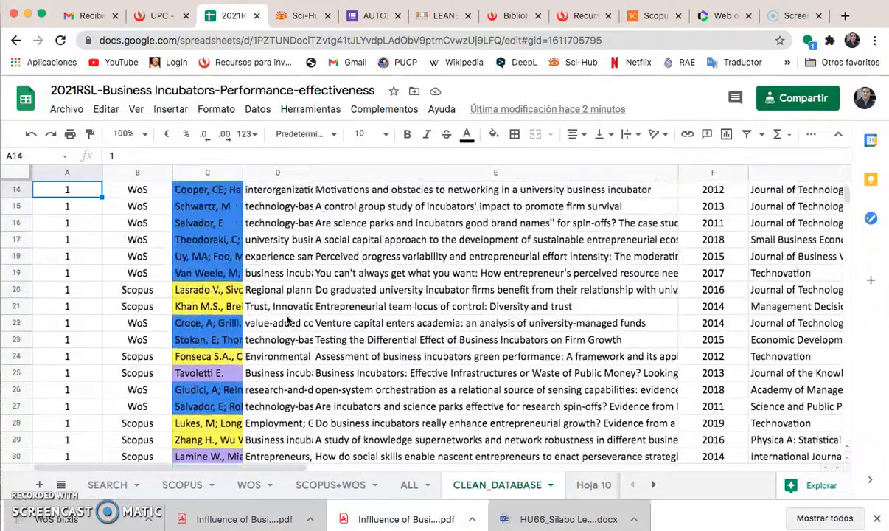
Step: Examine the CLEAN_DATABASE headings and the first article's fields, from authors, keywords and title across to country and abstract
{"action": "key", "text": "Up"}
{"action": "key", "text": "Up"}
{"action": "key", "text": "Up"}
{"action": "key", "text": "Up"}
{"action": "key", "text": "Up"}
{"action": "key", "text": "Up"}
{"action": "key", "text": "Up"}
{"action": "key", "text": "Up"}
{"action": "key", "text": "Up"}
{"action": "key", "text": "Up"}
{"action": "key", "text": "Up"}
{"action": "key", "text": "Up"}
{"action": "key", "text": "Up"}
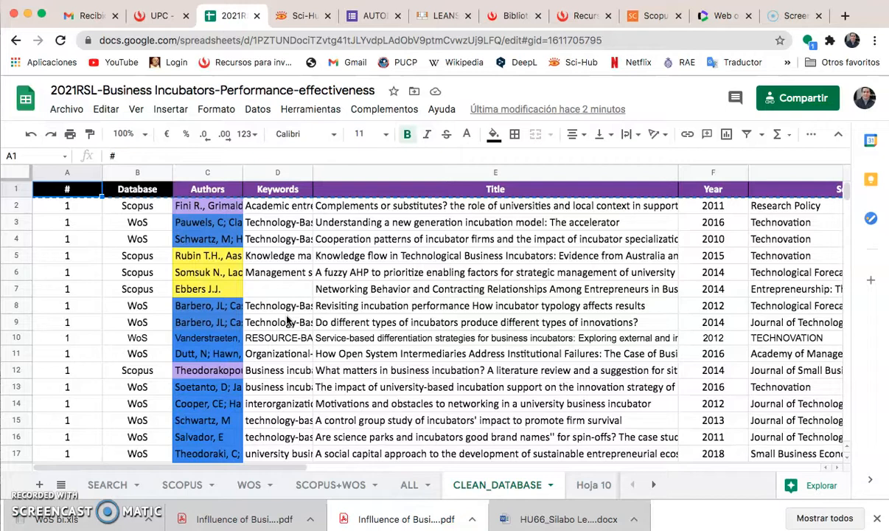
{"action": "key", "text": "Right"}
{"action": "key", "text": "Right"}
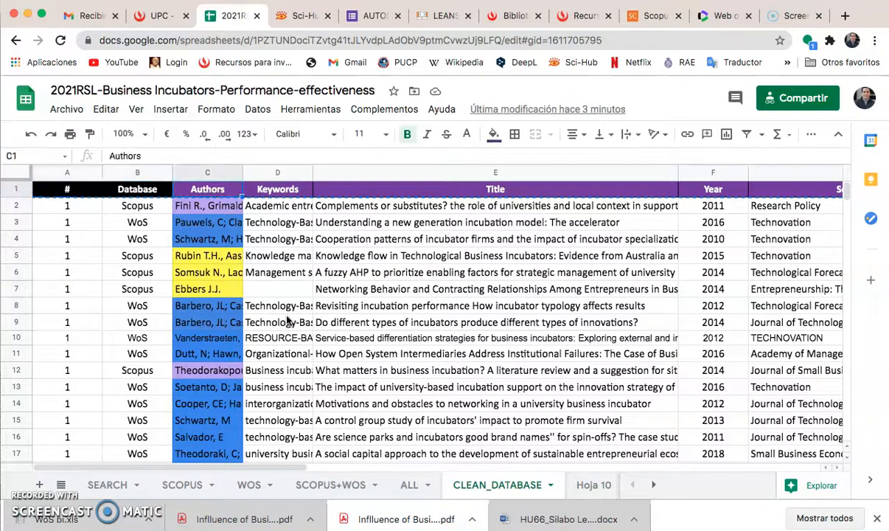
{"action": "key", "text": "Right"}
{"action": "key", "text": "Down"}
{"action": "key", "text": "Right"}
{"action": "key", "text": "Right"}
{"action": "key", "text": "Right"}
{"action": "key", "text": "Right"}
{"action": "key", "text": "Right"}
{"action": "key", "text": "Right"}
{"action": "key", "text": "Right"}
{"action": "key", "text": "Right"}
{"action": "key", "text": "Right"}
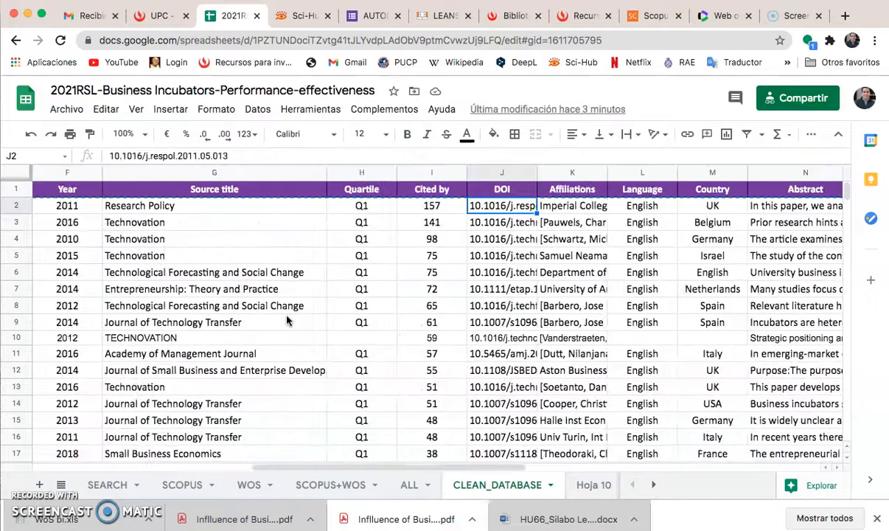
{"action": "key", "text": "Right"}
{"action": "key", "text": "Right"}
Step: Review the first article's fields in reverse, from country, DOI and title back to authors and the # column
{"action": "key", "text": "Left"}
{"action": "key", "text": "Left"}
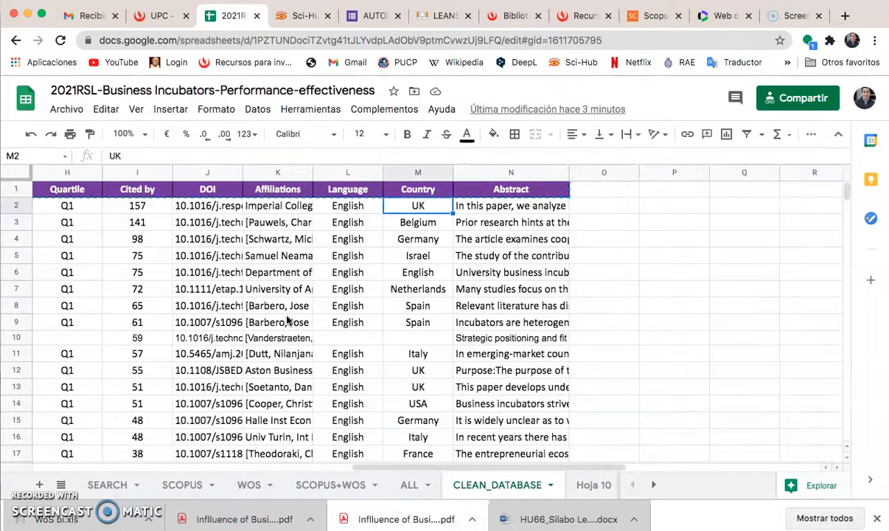
{"action": "key", "text": "Left"}
{"action": "key", "text": "Left"}
{"action": "key", "text": "Left"}
{"action": "key", "text": "Left"}
{"action": "key", "text": "Left"}
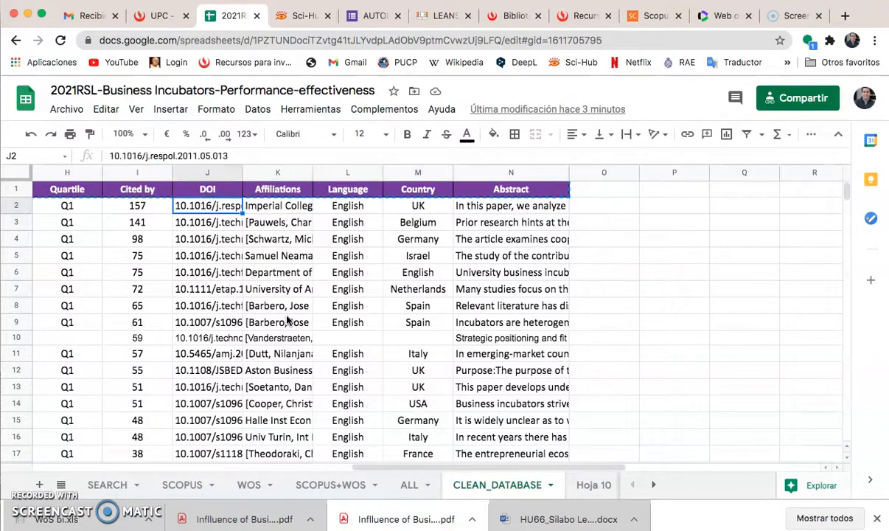
{"action": "key", "text": "Right"}
{"action": "key", "text": "Left"}
{"action": "key", "text": "Left"}
{"action": "key", "text": "Left"}
{"action": "key", "text": "Left"}
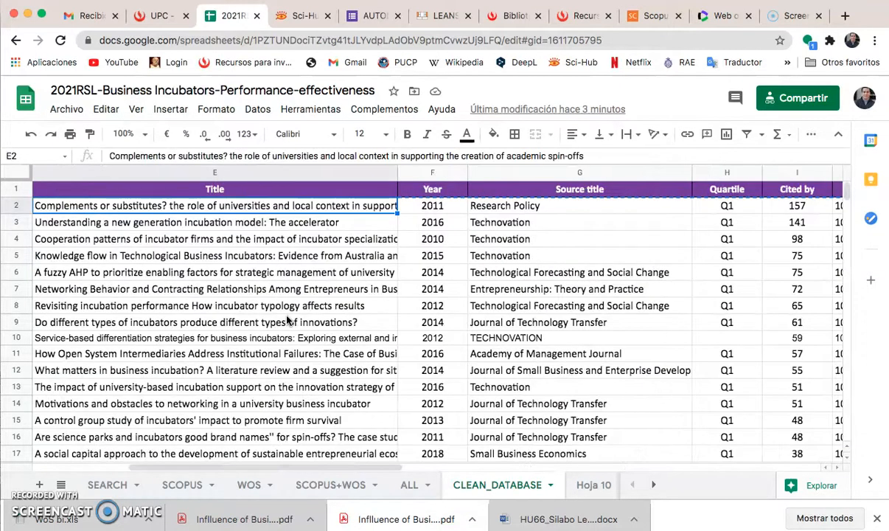
{"action": "key", "text": "Left"}
{"action": "key", "text": "Left"}
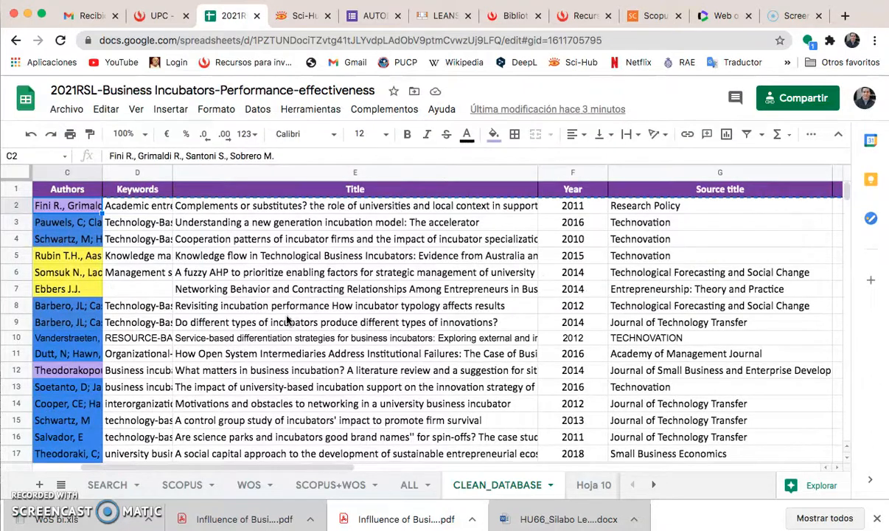
{"action": "key", "text": "Left"}
{"action": "key", "text": "Left"}
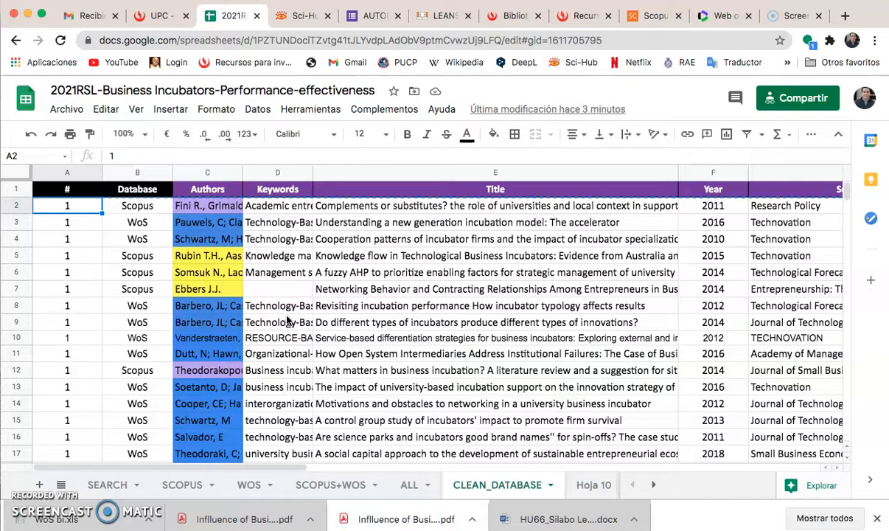
Step: Check the full width of the CLEAN_DATABASE table out to Abstract, reading the column headings back to #
{"action": "key", "text": "Right"}
{"action": "key", "text": "Right"}
{"action": "key", "text": "Right"}
{"action": "key", "text": "Right"}
{"action": "key", "text": "Right"}
{"action": "key", "text": "Right"}
{"action": "key", "text": "Right"}
{"action": "key", "text": "Right"}
{"action": "key", "text": "Right"}
{"action": "key", "text": "Right"}
{"action": "key", "text": "Right"}
{"action": "key", "text": "Right"}
{"action": "key", "text": "Right"}
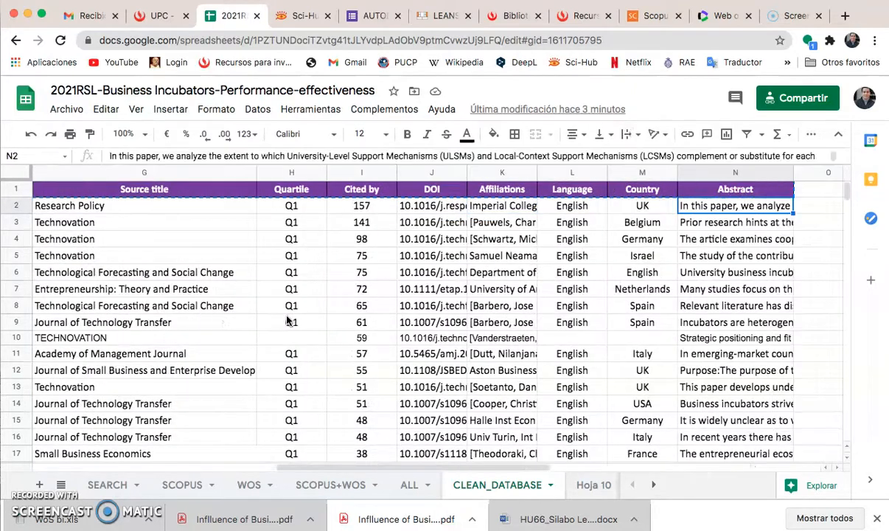
{"action": "key", "text": "Up"}
{"action": "key", "text": "Right"}
{"action": "key", "text": "Right"}
{"action": "key", "text": "Left"}
{"action": "key", "text": "Left"}
{"action": "key", "text": "Left"}
{"action": "key", "text": "Left"}
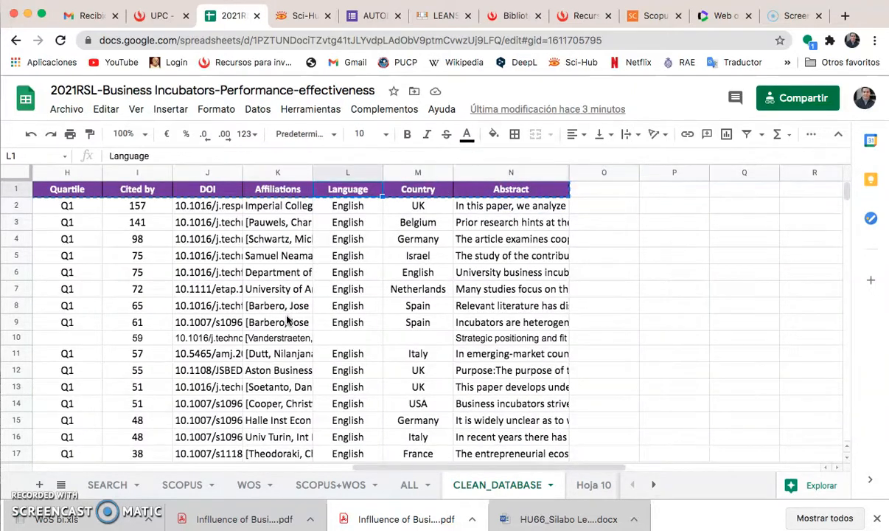
{"action": "key", "text": "Left"}
{"action": "key", "text": "Left"}
{"action": "key", "text": "Left"}
{"action": "key", "text": "Left"}
{"action": "key", "text": "Left"}
{"action": "key", "text": "Left"}
{"action": "key", "text": "Left"}
{"action": "key", "text": "Left"}
{"action": "key", "text": "Left"}
{"action": "key", "text": "Left"}
{"action": "key", "text": "Left"}
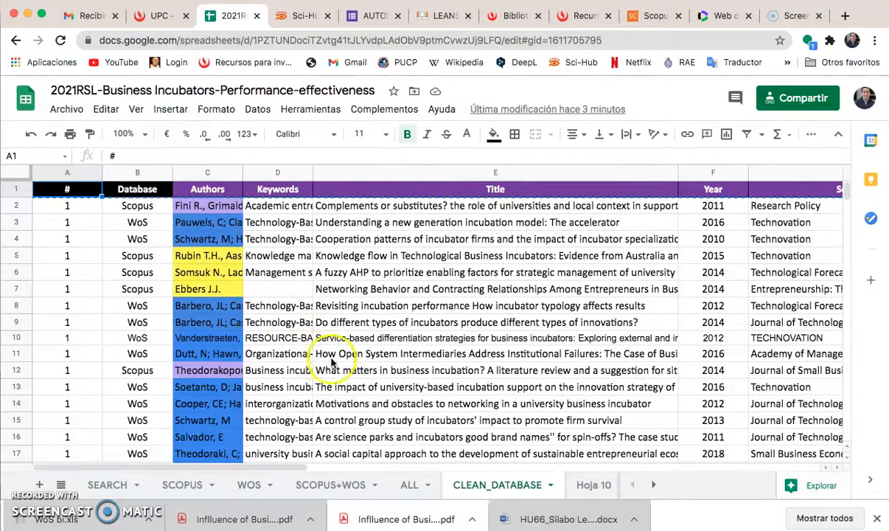
Step: Examine the remaining CLEAN_DATABASE articles down to the Scopus, WoS, Repetidos, Eliminados and Total tally beneath them
{"action": "scroll", "coordinate": [328, 341], "scroll_direction": "down", "scroll_amount": 7}
{"action": "scroll", "coordinate": [327, 343], "scroll_direction": "down", "scroll_amount": 10}
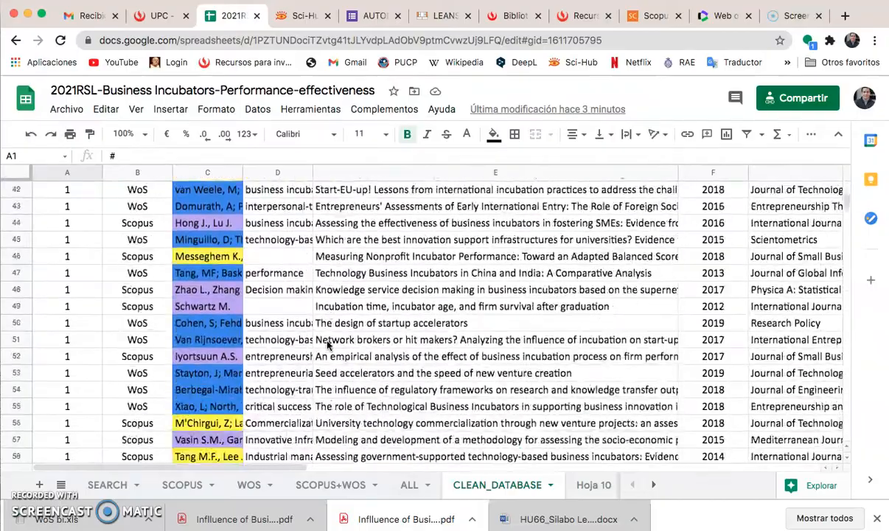
{"action": "scroll", "coordinate": [327, 344], "scroll_direction": "down", "scroll_amount": 10}
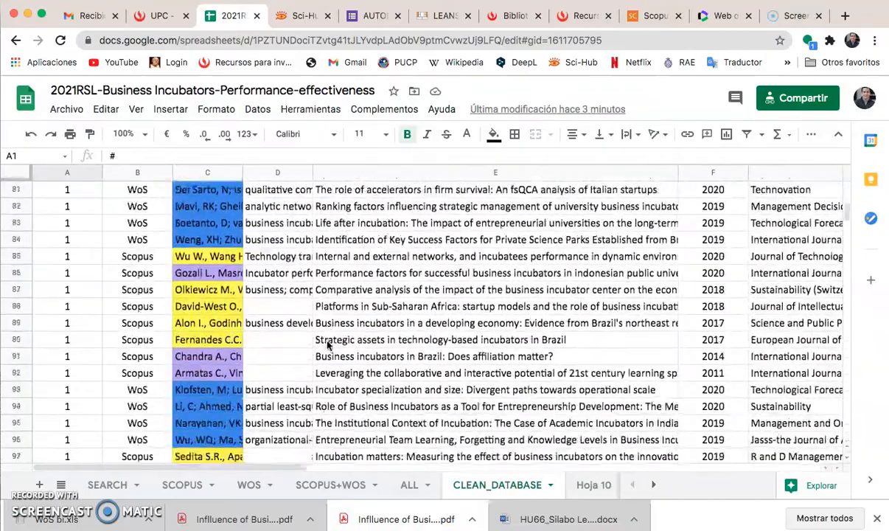
{"action": "scroll", "coordinate": [329, 345], "scroll_direction": "down", "scroll_amount": 20}
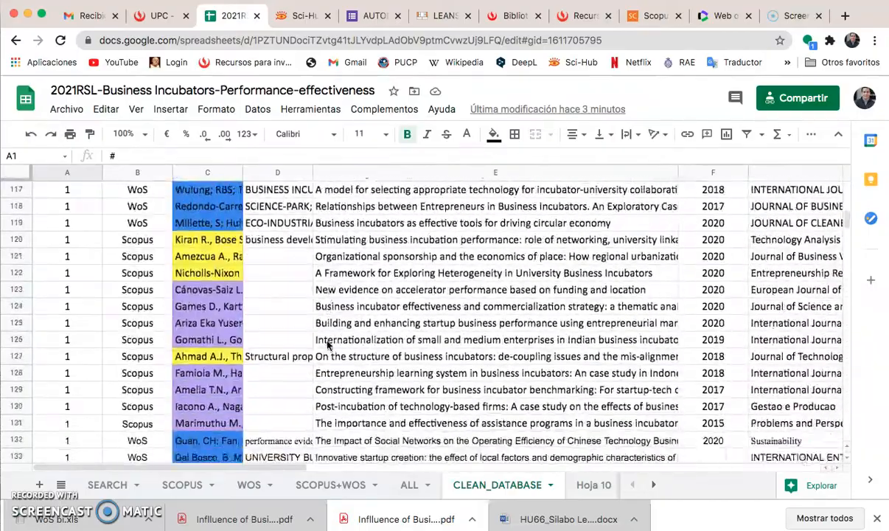
{"action": "scroll", "coordinate": [327, 346], "scroll_direction": "down", "scroll_amount": 1}
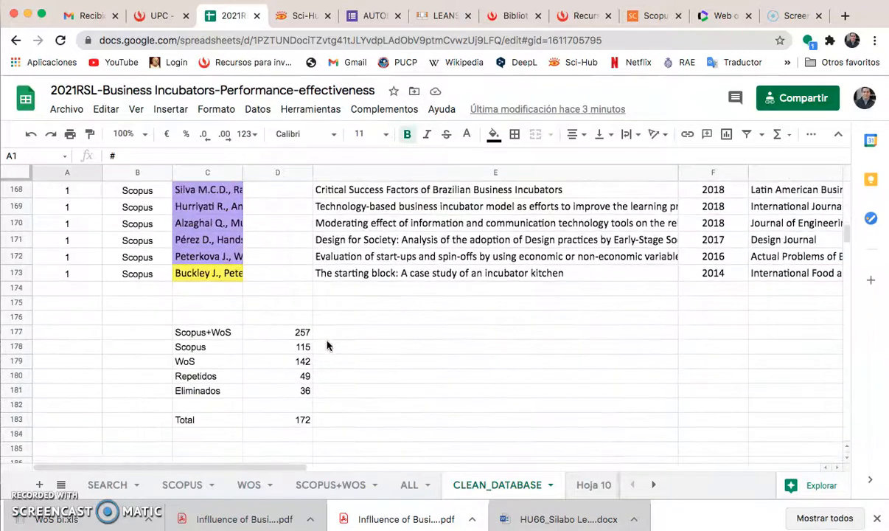
Step: Review the CLEAN_DATABASE articles and their Scopus or WoS source from the end of the list back up to the column headings
{"action": "left_click", "coordinate": [131, 277]}
{"action": "key", "text": "Left"}
{"action": "key", "text": "Up"}
{"action": "key", "text": "Up"}
{"action": "key", "text": "Up"}
{"action": "key", "text": "Up"}
{"action": "key", "text": "Up"}
{"action": "key", "text": "Up"}
{"action": "key", "text": "Up"}
{"action": "key", "text": "Up"}
{"action": "key", "text": "Up"}
{"action": "key", "text": "Up"}
{"action": "key", "text": "Up"}
{"action": "key", "text": "Up"}
{"action": "key", "text": "Up"}
{"action": "key", "text": "Up"}
{"action": "key", "text": "Up"}
{"action": "key", "text": "Up"}
{"action": "key", "text": "Up"}
{"action": "key", "text": "Up"}
{"action": "key", "text": "Up"}
{"action": "key", "text": "Up"}
{"action": "key", "text": "Up"}
{"action": "key", "text": "Up"}
{"action": "key", "text": "Up"}
{"action": "key", "text": "Up"}
{"action": "key", "text": "Up"}
{"action": "key", "text": "Up"}
{"action": "key", "text": "Up"}
{"action": "key", "text": "Up"}
{"action": "key", "text": "Up"}
{"action": "key", "text": "Up"}
{"action": "key", "text": "Up"}
{"action": "key", "text": "Up"}
{"action": "key", "text": "Up"}
{"action": "key", "text": "Up"}
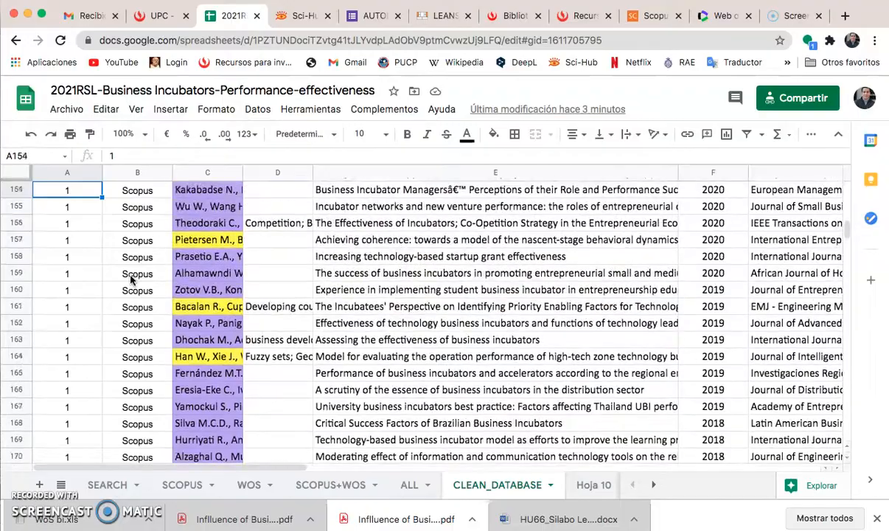
{"action": "key", "text": "Up"}
{"action": "key", "text": "Up"}
{"action": "key", "text": "Up"}
{"action": "key", "text": "Up"}
{"action": "key", "text": "Up"}
{"action": "key", "text": "Up"}
{"action": "key", "text": "Up"}
{"action": "key", "text": "Up"}
{"action": "key", "text": "Up"}
{"action": "key", "text": "Up"}
{"action": "key", "text": "Up"}
{"action": "key", "text": "Up"}
{"action": "key", "text": "Up"}
{"action": "key", "text": "Up"}
{"action": "key", "text": "Up"}
{"action": "key", "text": "Up"}
{"action": "key", "text": "Up"}
{"action": "key", "text": "Up"}
{"action": "key", "text": "Up"}
{"action": "key", "text": "Up"}
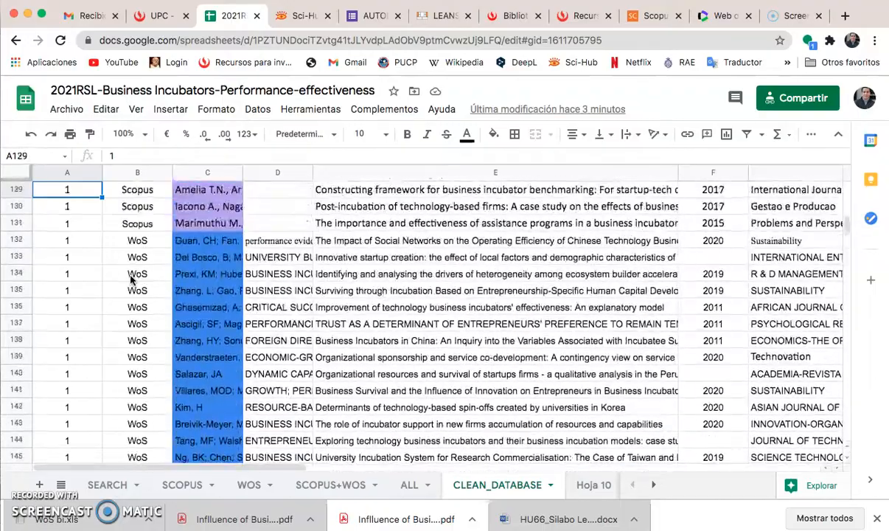
{"action": "key", "text": "Up"}
{"action": "key", "text": "Up"}
{"action": "key", "text": "Up"}
{"action": "key", "text": "Up"}
{"action": "key", "text": "Up"}
{"action": "key", "text": "Up"}
{"action": "key", "text": "Up"}
{"action": "key", "text": "Up"}
{"action": "key", "text": "Up"}
{"action": "key", "text": "Up"}
{"action": "key", "text": "Up"}
{"action": "key", "text": "Up"}
{"action": "key", "text": "Up"}
{"action": "key", "text": "Up"}
{"action": "key", "text": "Up"}
{"action": "key", "text": "Up"}
{"action": "key", "text": "Up"}
{"action": "key", "text": "Up"}
{"action": "key", "text": "Up"}
{"action": "key", "text": "Up"}
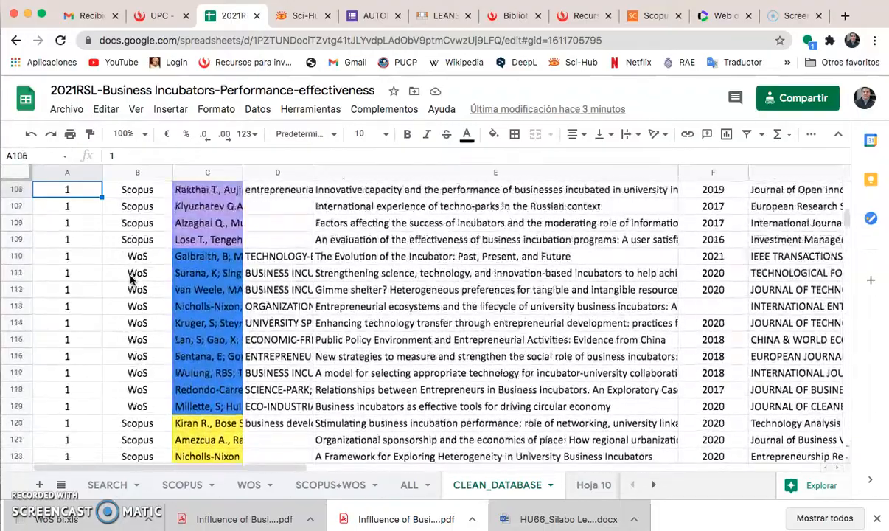
{"action": "key", "text": "Up"}
{"action": "key", "text": "Up"}
{"action": "key", "text": "Up"}
{"action": "key", "text": "Up"}
{"action": "key", "text": "Up"}
{"action": "key", "text": "Up"}
{"action": "key", "text": "Up"}
{"action": "key", "text": "Up"}
{"action": "key", "text": "Up"}
{"action": "key", "text": "Up"}
{"action": "key", "text": "Up"}
{"action": "key", "text": "Up"}
{"action": "key", "text": "Up"}
{"action": "key", "text": "Up"}
{"action": "key", "text": "Up"}
{"action": "key", "text": "Up"}
{"action": "key", "text": "Up"}
{"action": "key", "text": "Up"}
{"action": "key", "text": "Up"}
{"action": "key", "text": "Up"}
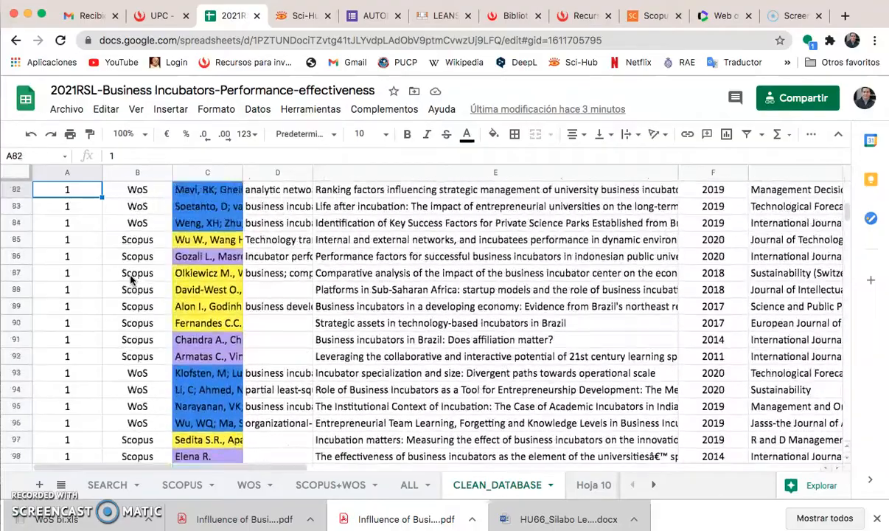
{"action": "key", "text": "Up"}
{"action": "key", "text": "Up"}
{"action": "key", "text": "Up"}
{"action": "key", "text": "Up"}
{"action": "key", "text": "Up"}
{"action": "key", "text": "Up"}
{"action": "key", "text": "Up"}
{"action": "key", "text": "Up"}
{"action": "key", "text": "Up"}
{"action": "key", "text": "Up"}
{"action": "key", "text": "Up"}
{"action": "key", "text": "Up"}
{"action": "key", "text": "Up"}
{"action": "key", "text": "Up"}
{"action": "key", "text": "Up"}
{"action": "key", "text": "Up"}
{"action": "key", "text": "Up"}
{"action": "key", "text": "Up"}
{"action": "key", "text": "Up"}
{"action": "key", "text": "Up"}
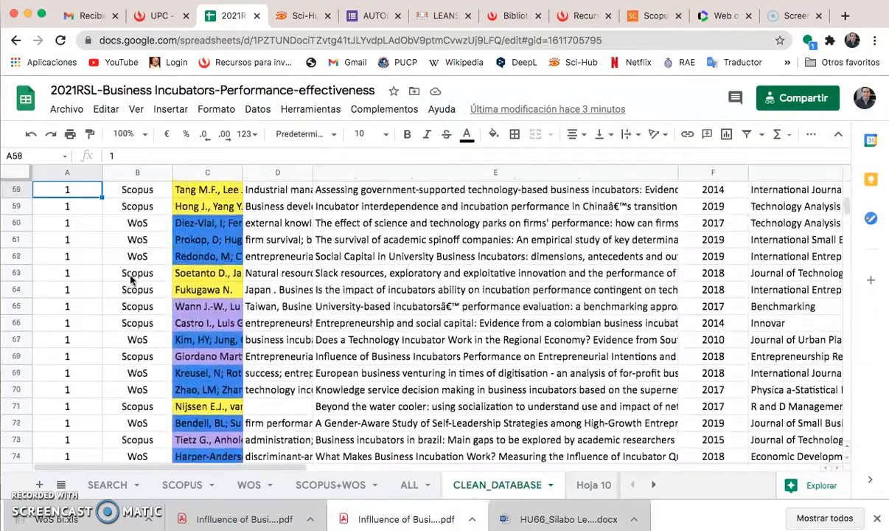
{"action": "key", "text": "Up"}
{"action": "key", "text": "Up"}
{"action": "key", "text": "Up"}
{"action": "key", "text": "Up"}
{"action": "key", "text": "Up"}
{"action": "key", "text": "Up"}
{"action": "key", "text": "Up"}
{"action": "key", "text": "Up"}
{"action": "key", "text": "Up"}
{"action": "key", "text": "Up"}
{"action": "key", "text": "Up"}
{"action": "key", "text": "Up"}
{"action": "key", "text": "Up"}
{"action": "key", "text": "Up"}
{"action": "key", "text": "Up"}
{"action": "key", "text": "Up"}
{"action": "key", "text": "Up"}
{"action": "key", "text": "Up"}
{"action": "key", "text": "Up"}
{"action": "key", "text": "Up"}
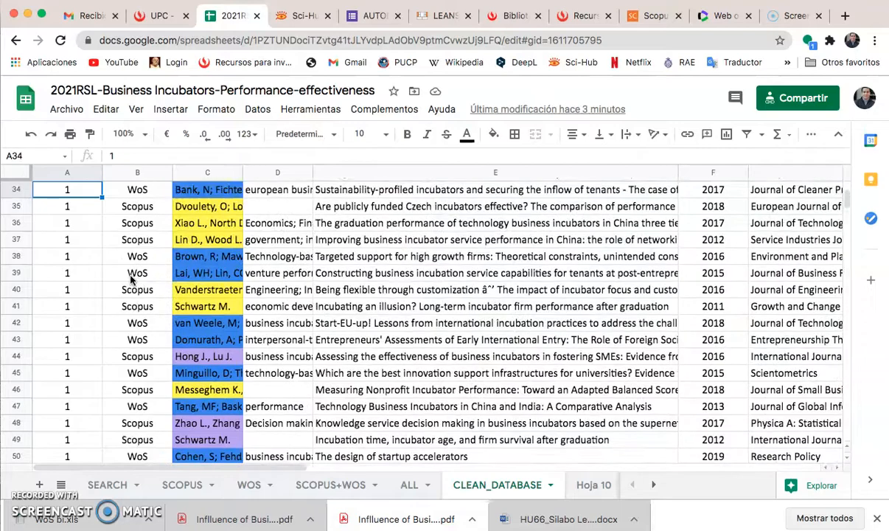
{"action": "key", "text": "Up"}
{"action": "key", "text": "Up"}
{"action": "key", "text": "Up"}
{"action": "key", "text": "Up"}
{"action": "key", "text": "Up"}
{"action": "key", "text": "Up"}
{"action": "key", "text": "Up"}
{"action": "key", "text": "Up"}
{"action": "key", "text": "Up"}
{"action": "key", "text": "Up"}
{"action": "key", "text": "Up"}
{"action": "key", "text": "Up"}
{"action": "key", "text": "Up"}
{"action": "key", "text": "Up"}
{"action": "key", "text": "Up"}
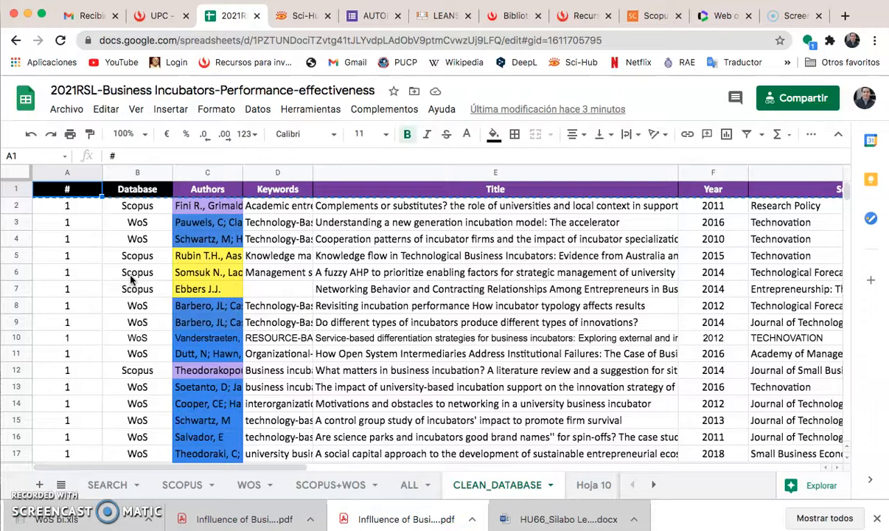
Step: Check the row 11 article's fields from Keywords across to Quartile and back to Year
{"action": "left_click", "coordinate": [259, 349]}
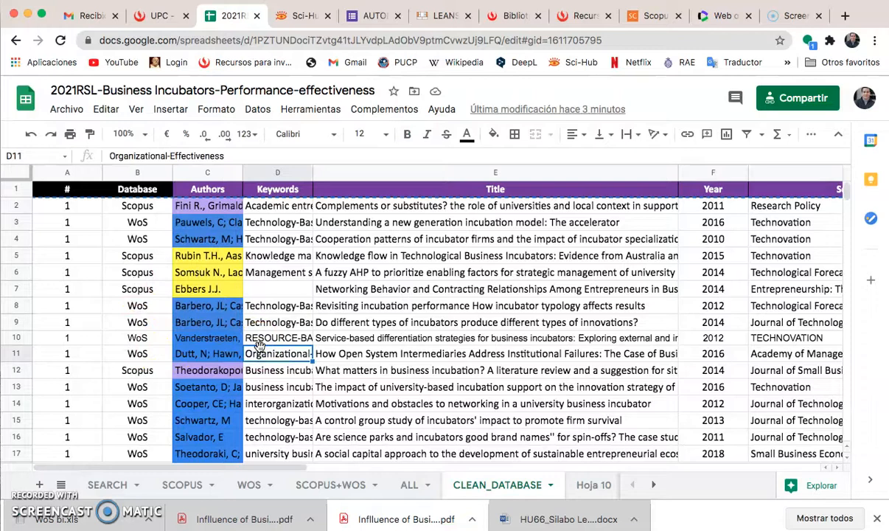
{"action": "key", "text": "Right"}
{"action": "key", "text": "Right"}
{"action": "key", "text": "Right"}
{"action": "key", "text": "Right"}
{"action": "key", "text": "Left"}
{"action": "key", "text": "Left"}
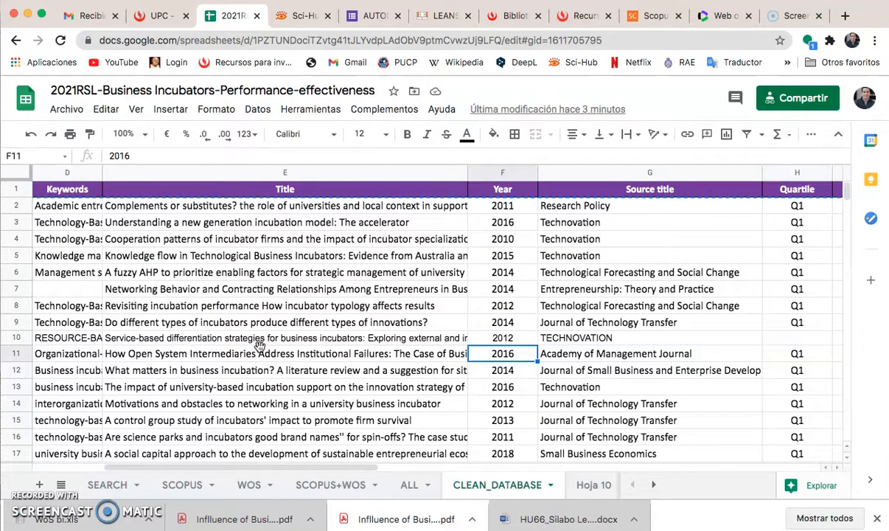
Step: Examine the row 11 article's source title and quartile, continuing across its citations, DOI, affiliations and language to Country
{"action": "key", "text": "Right"}
{"action": "key", "text": "Right"}
{"action": "key", "text": "Right"}
{"action": "key", "text": "Right"}
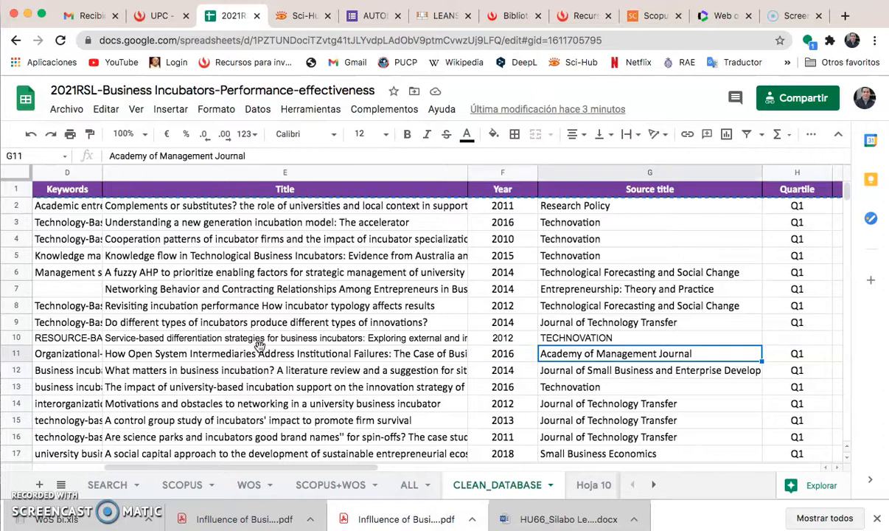
{"action": "key", "text": "Left"}
{"action": "key", "text": "Left"}
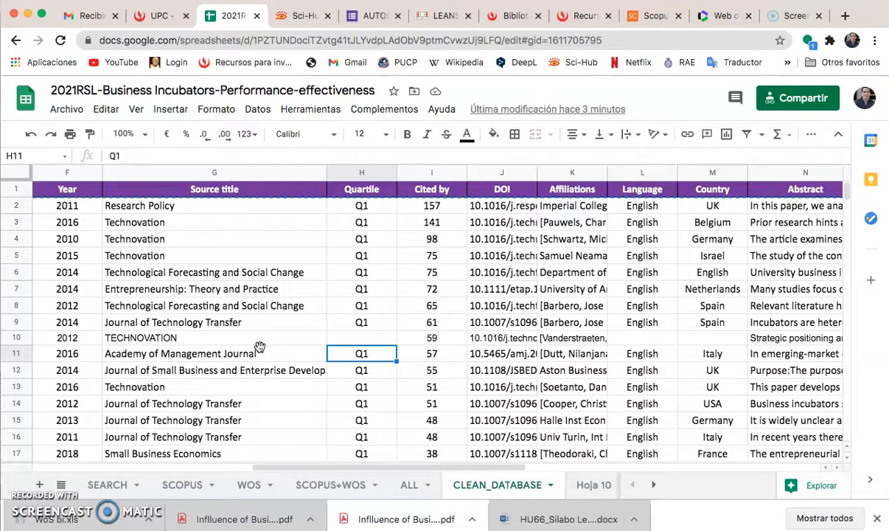
{"action": "key", "text": "Right"}
{"action": "key", "text": "Right"}
{"action": "key", "text": "Right"}
{"action": "key", "text": "Right"}
{"action": "key", "text": "Right"}
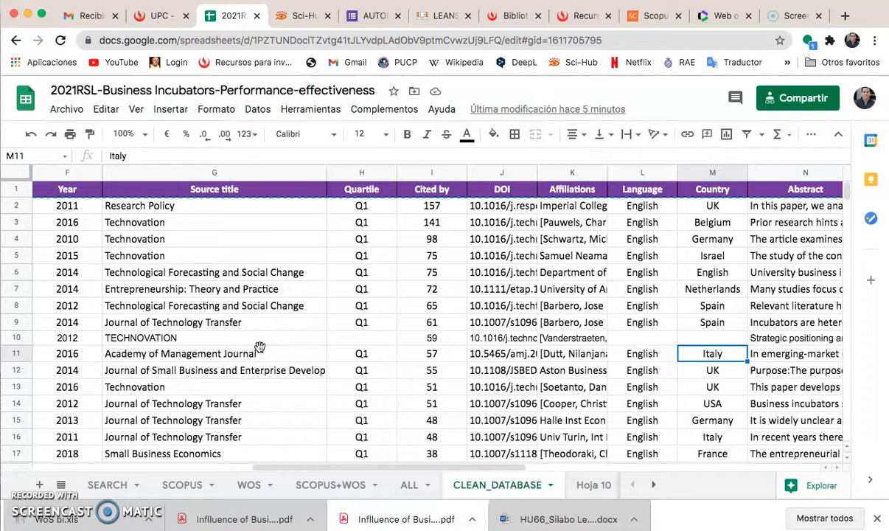
Step: Review the Country values from row 11 up to the heading and check the columns out past Abstract
{"action": "key", "text": "Up"}
{"action": "key", "text": "Up"}
{"action": "key", "text": "Up"}
{"action": "key", "text": "Up"}
{"action": "key", "text": "Up"}
{"action": "key", "text": "Up"}
{"action": "key", "text": "Up"}
{"action": "key", "text": "Up"}
{"action": "key", "text": "Up"}
{"action": "key", "text": "Up"}
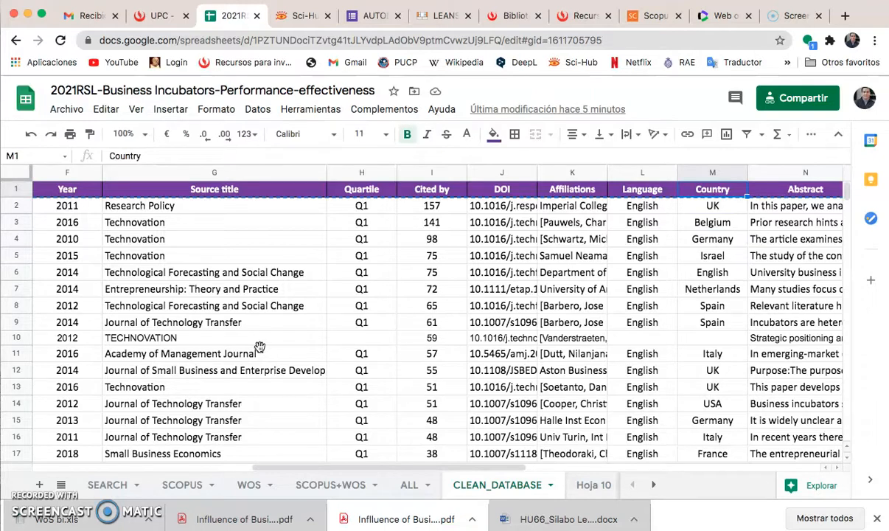
{"action": "key", "text": "Down"}
{"action": "key", "text": "Right"}
{"action": "key", "text": "Right"}
{"action": "key", "text": "Right"}
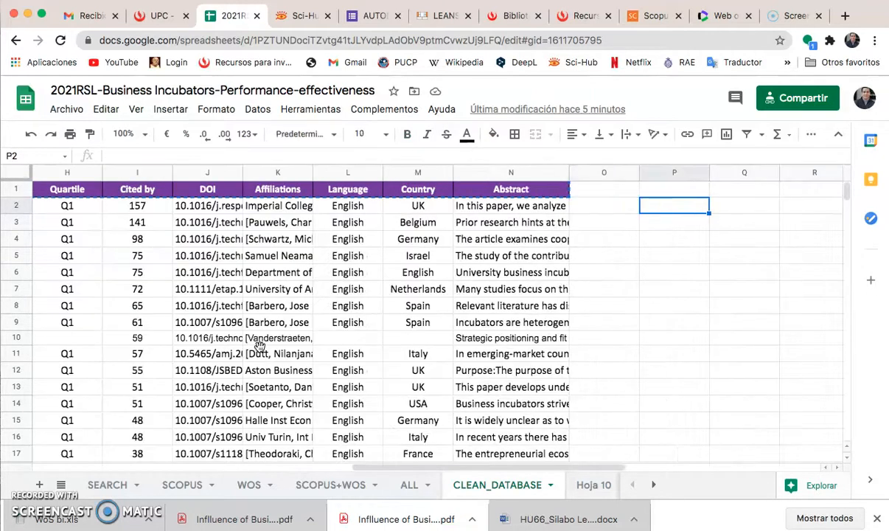
{"action": "key", "text": "Left"}
{"action": "key", "text": "Left"}
{"action": "key", "text": "Left"}
{"action": "key", "text": "Up"}
{"action": "key", "text": "Down"}
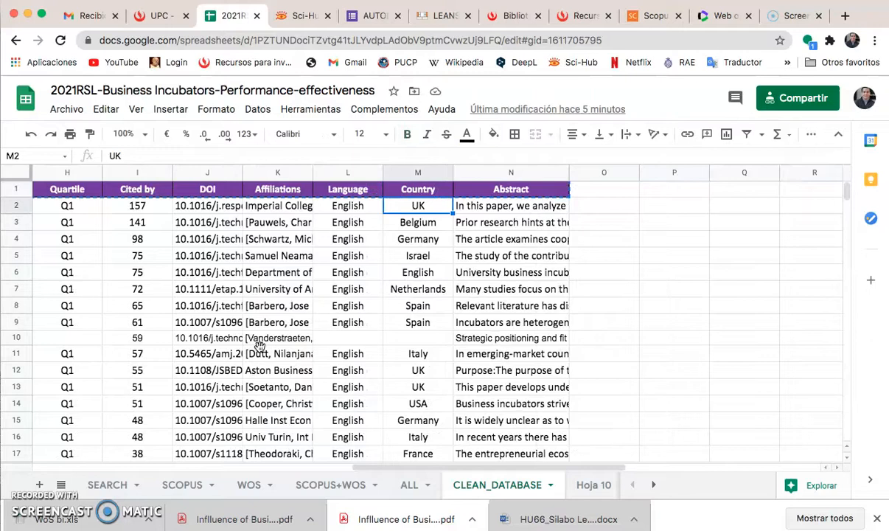
Step: Read the first article's fields in row 2 from Country back to the # column
{"action": "key", "text": "Left"}
{"action": "key", "text": "Left"}
{"action": "key", "text": "Left"}
{"action": "key", "text": "Left"}
{"action": "key", "text": "Left"}
{"action": "key", "text": "Left"}
{"action": "key", "text": "Left"}
{"action": "key", "text": "Left"}
{"action": "key", "text": "Left"}
{"action": "key", "text": "Left"}
{"action": "key", "text": "Left"}
{"action": "key", "text": "Left"}
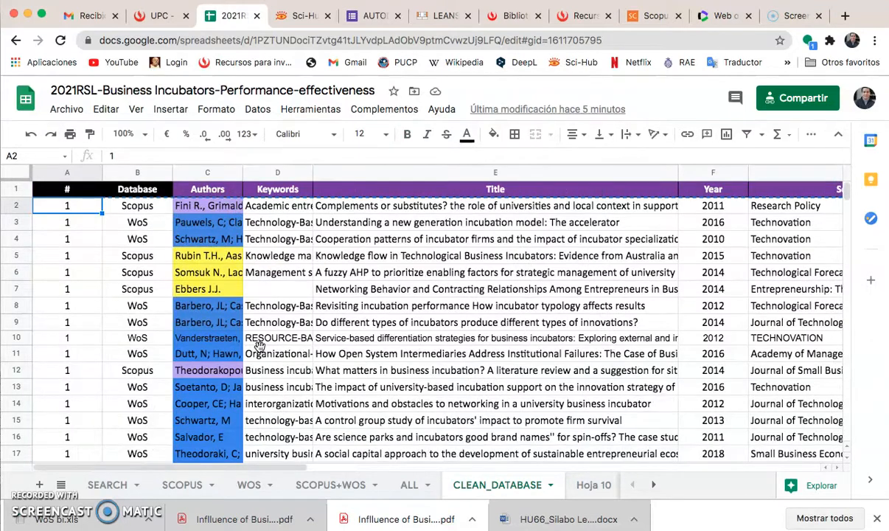
{"action": "mouse_move", "coordinate": [29, 509]}
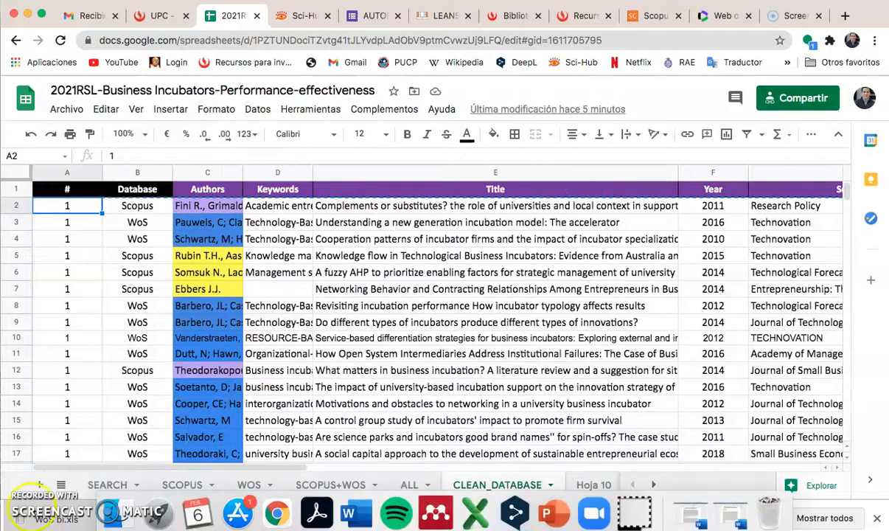